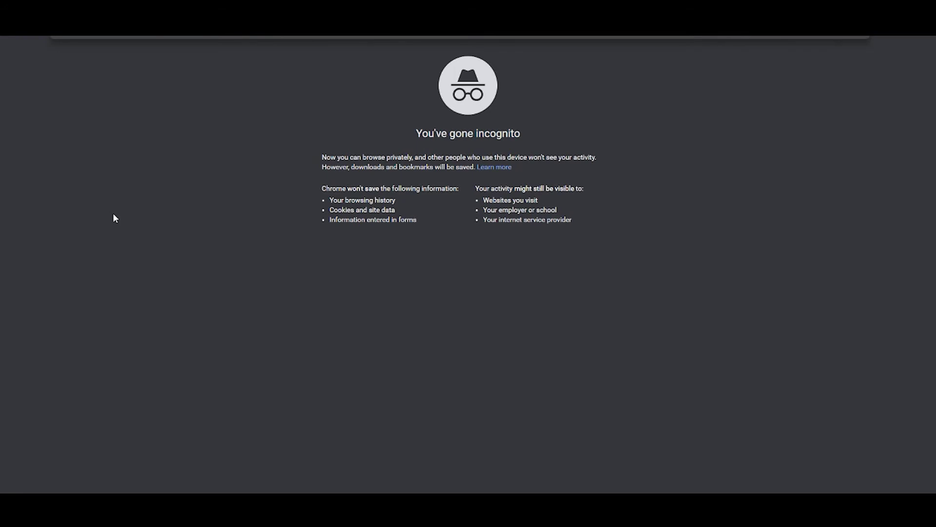
Search Google for interchangeable parts and open the History.com article from the results.
{"action": "key", "text": "Return"}
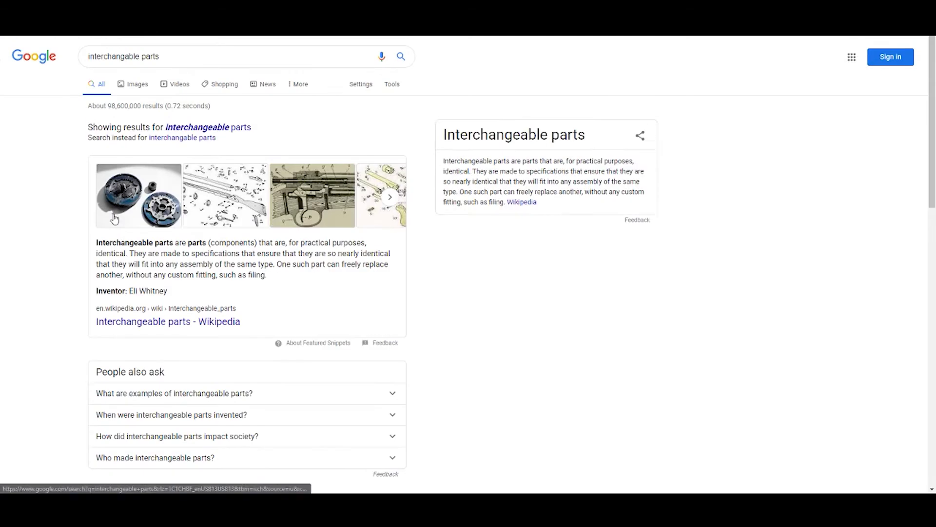
{"action": "left_click", "coordinate": [216, 126]}
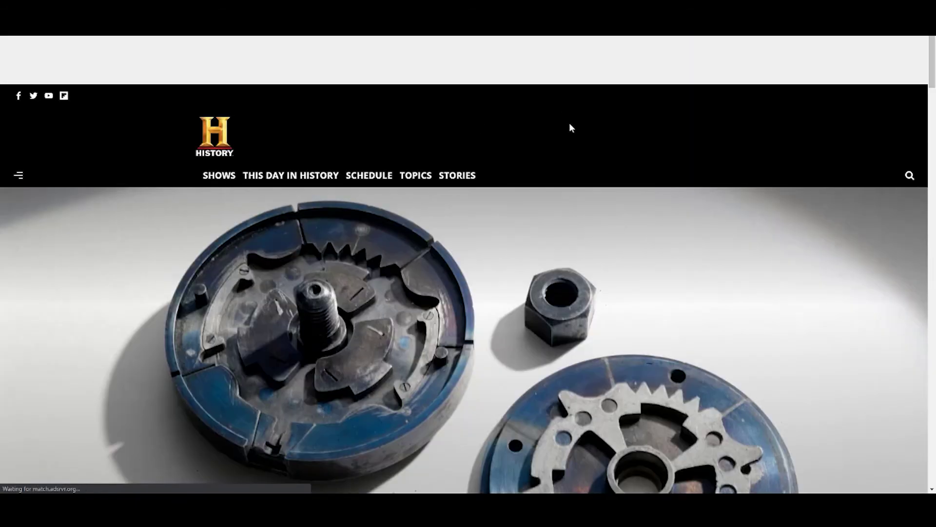
{"action": "scroll", "coordinate": [686, 167], "scroll_direction": "down", "scroll_amount": 3}
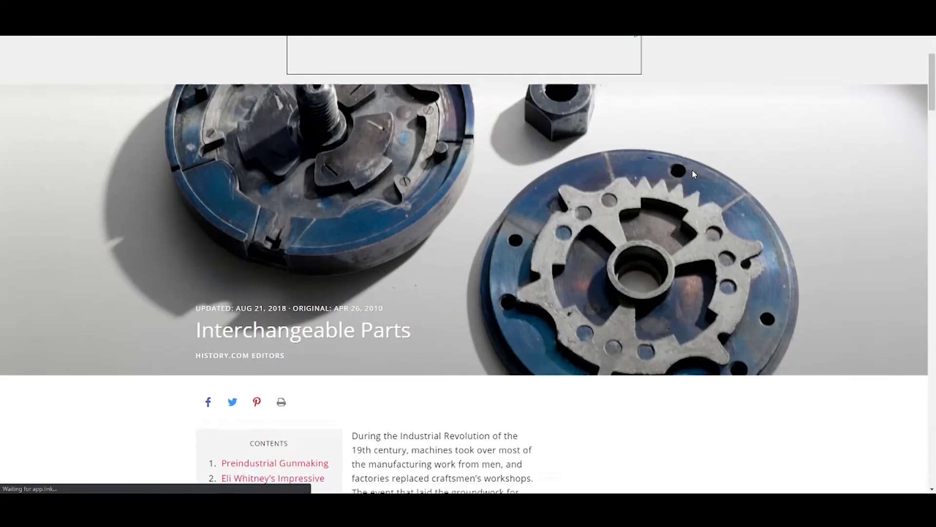
{"action": "scroll", "coordinate": [692, 174], "scroll_direction": "down", "scroll_amount": 2}
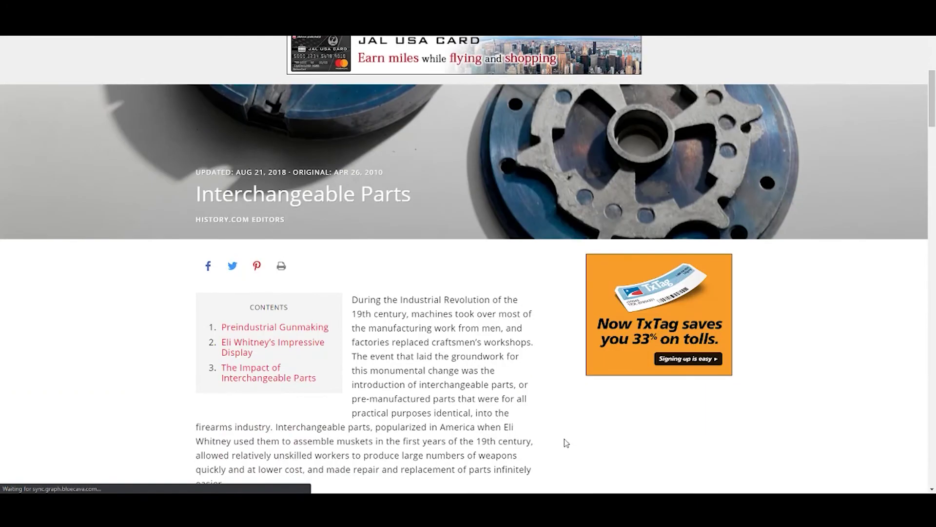
{"action": "scroll", "coordinate": [554, 432], "scroll_direction": "down", "scroll_amount": 1}
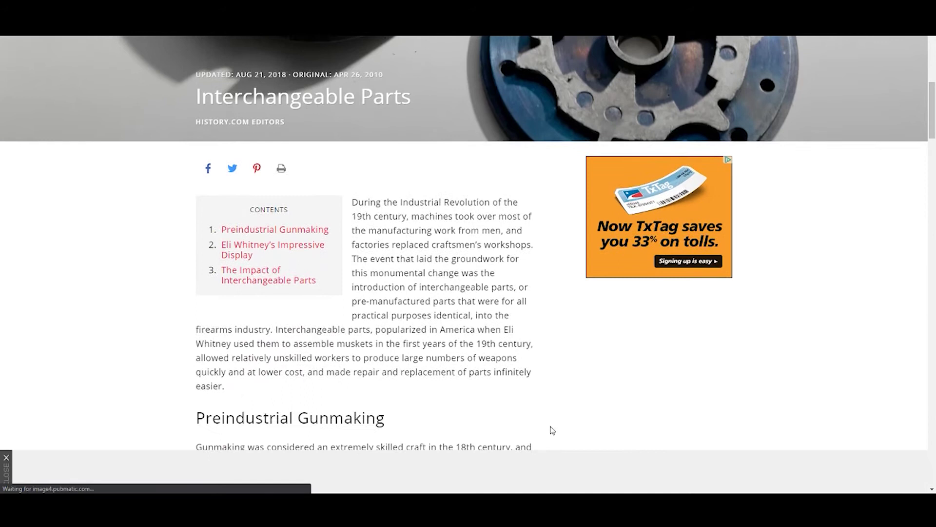
{"action": "scroll", "coordinate": [545, 395], "scroll_direction": "down", "scroll_amount": 1}
{"action": "scroll", "coordinate": [545, 396], "scroll_direction": "down", "scroll_amount": 1}
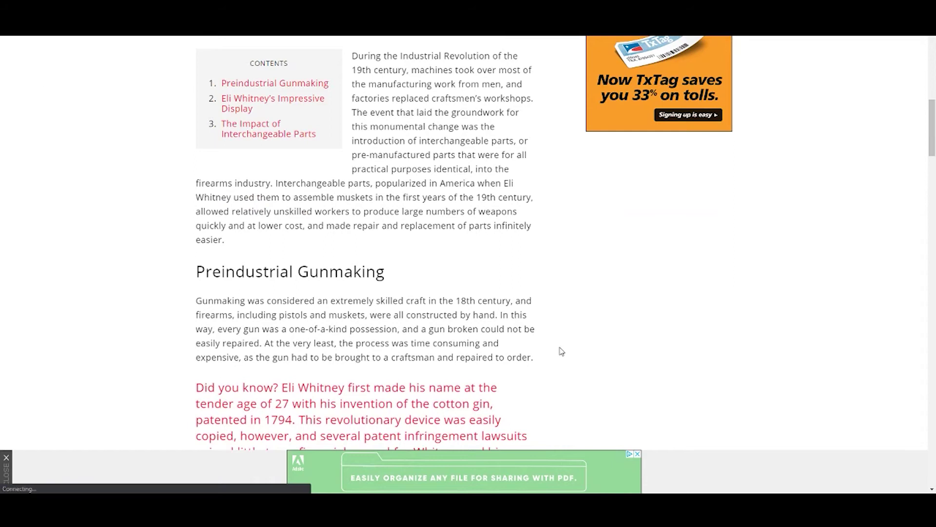
{"action": "scroll", "coordinate": [560, 351], "scroll_direction": "down", "scroll_amount": 1}
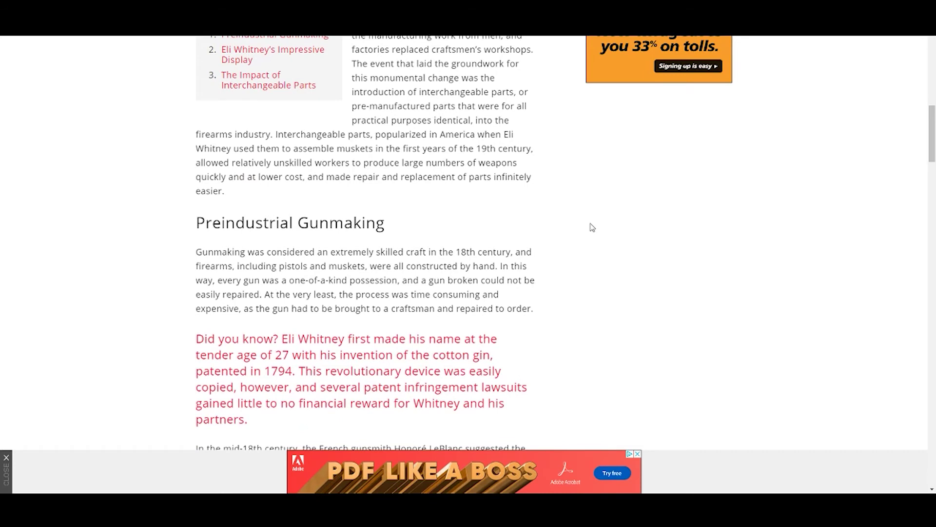
{"action": "scroll", "coordinate": [590, 310], "scroll_direction": "down", "scroll_amount": 1}
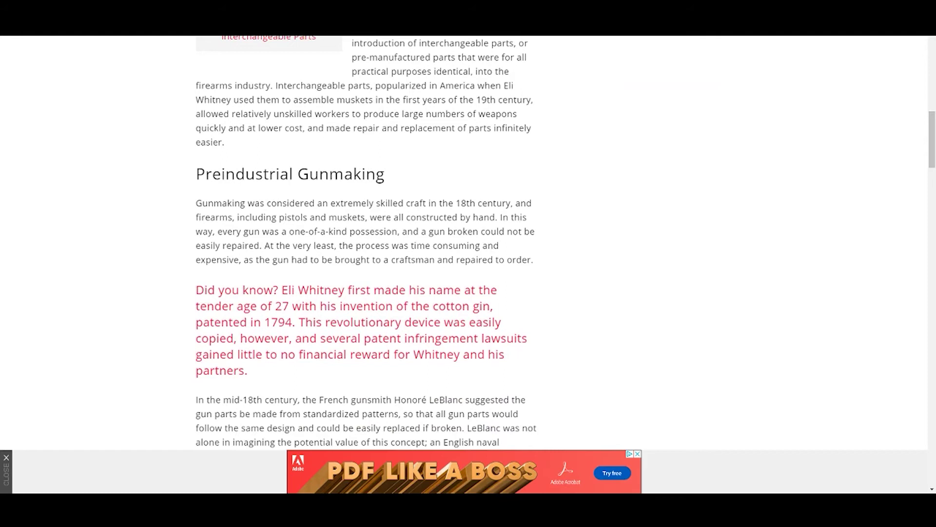
Leave the Interchangeable Parts article for a new blank incognito window.
{"action": "key", "text": "ctrl+shift+n"}
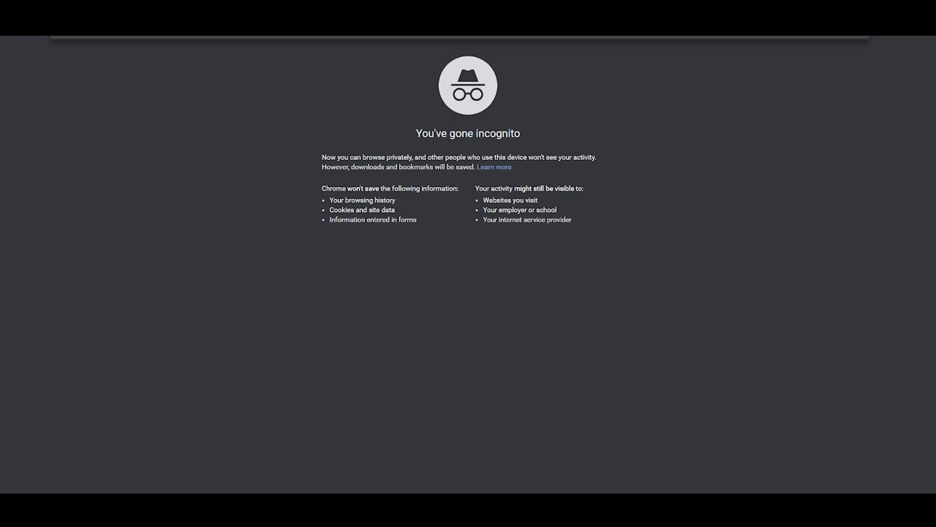
Search the Enlightenment era, check when and how it started, then open its Wikipedia article.
{"action": "key", "text": "Return"}
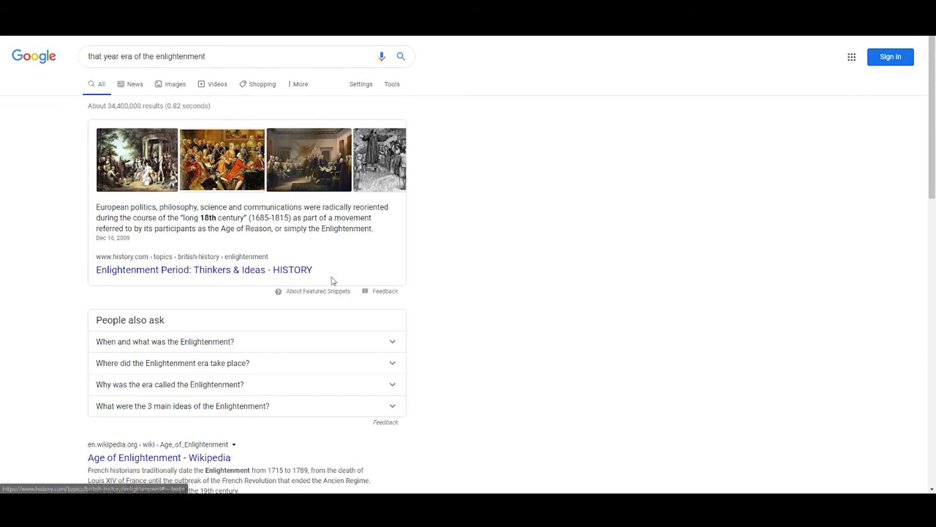
{"action": "scroll", "coordinate": [429, 273], "scroll_direction": "down", "scroll_amount": 1}
{"action": "scroll", "coordinate": [486, 265], "scroll_direction": "up", "scroll_amount": 1}
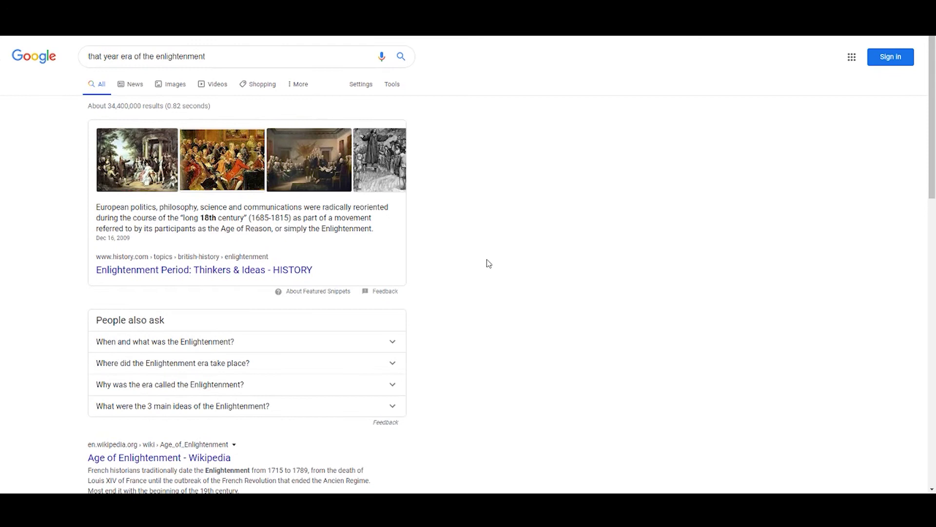
{"action": "left_click", "coordinate": [216, 344]}
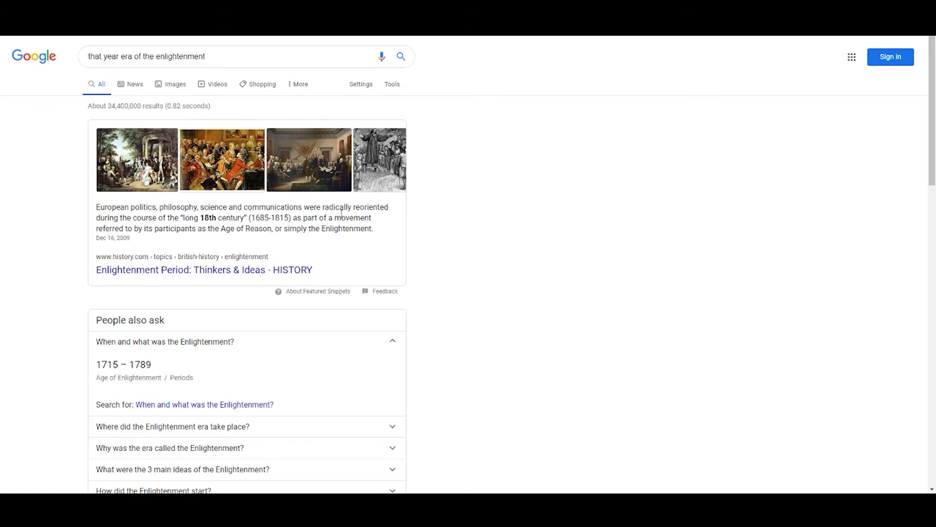
{"action": "scroll", "coordinate": [323, 244], "scroll_direction": "down", "scroll_amount": 1}
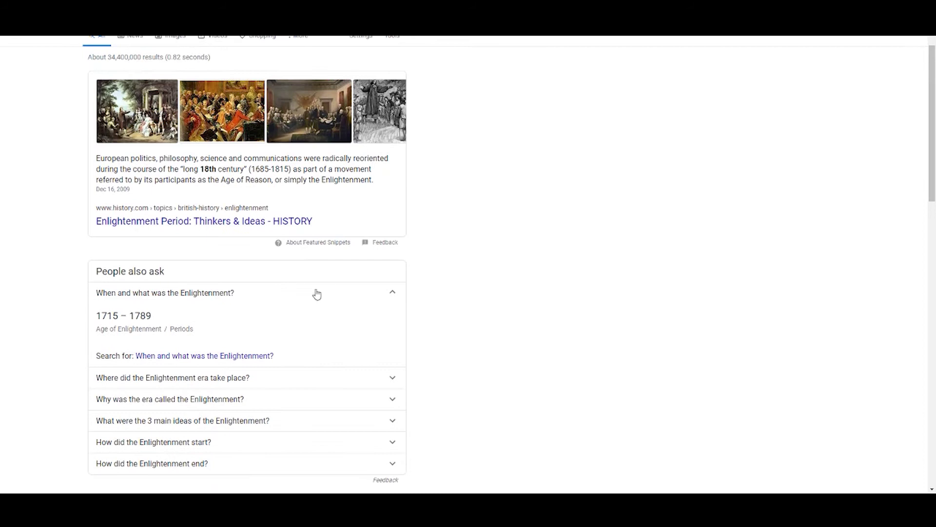
{"action": "left_click", "coordinate": [221, 301]}
{"action": "scroll", "coordinate": [387, 329], "scroll_direction": "down", "scroll_amount": 1}
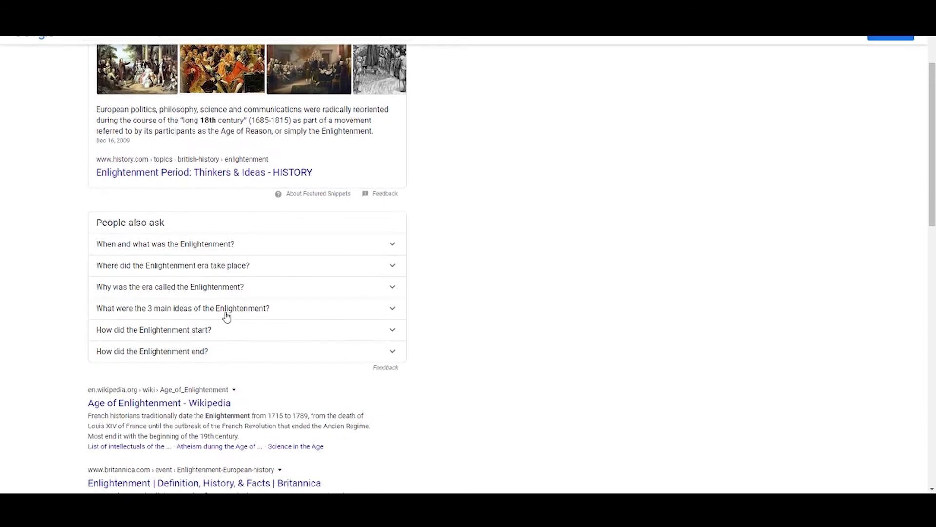
{"action": "left_click", "coordinate": [189, 333]}
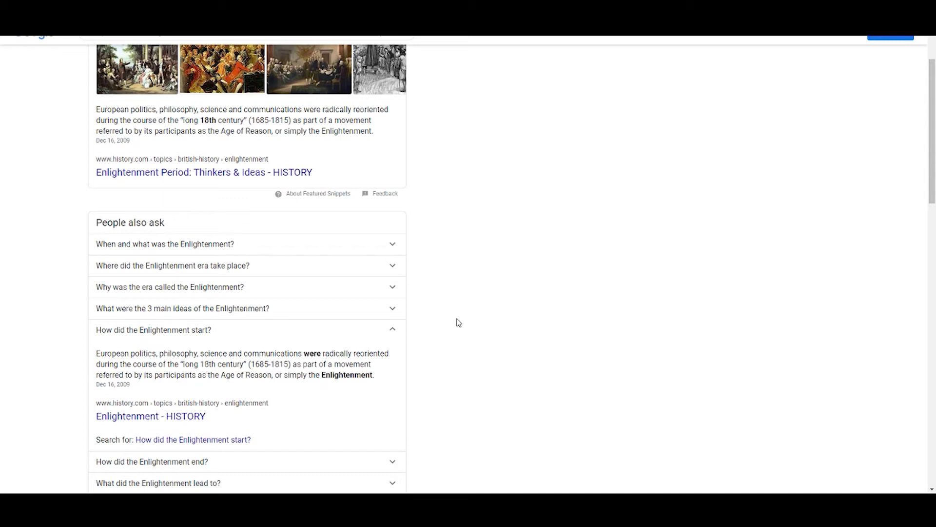
{"action": "left_click", "coordinate": [168, 330]}
{"action": "scroll", "coordinate": [220, 322], "scroll_direction": "down", "scroll_amount": 1}
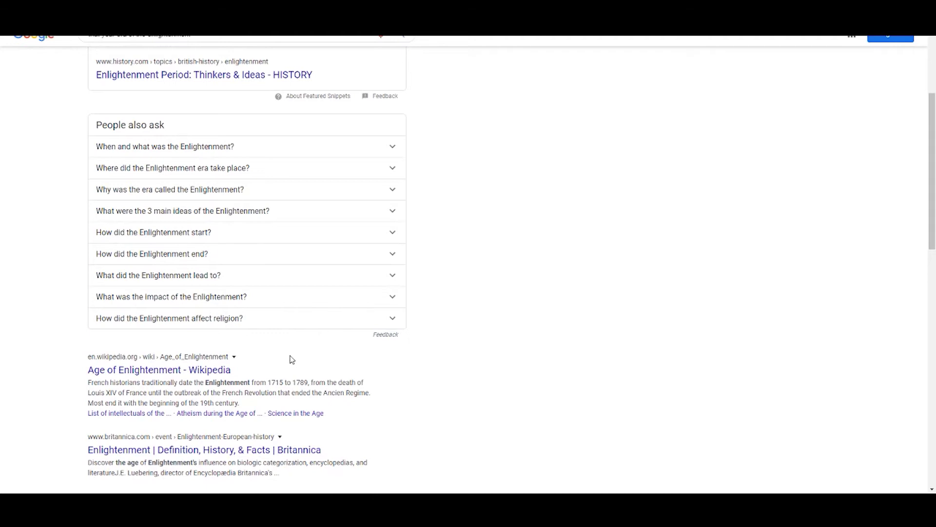
{"action": "left_click", "coordinate": [219, 371]}
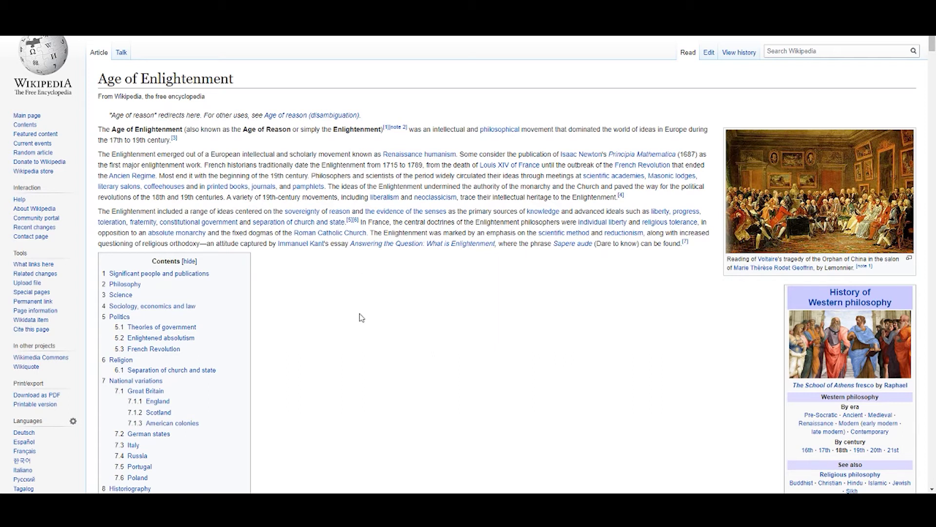
{"action": "scroll", "coordinate": [359, 320], "scroll_direction": "down", "scroll_amount": 1}
{"action": "scroll", "coordinate": [360, 323], "scroll_direction": "down", "scroll_amount": 2}
{"action": "scroll", "coordinate": [396, 257], "scroll_direction": "up", "scroll_amount": 3}
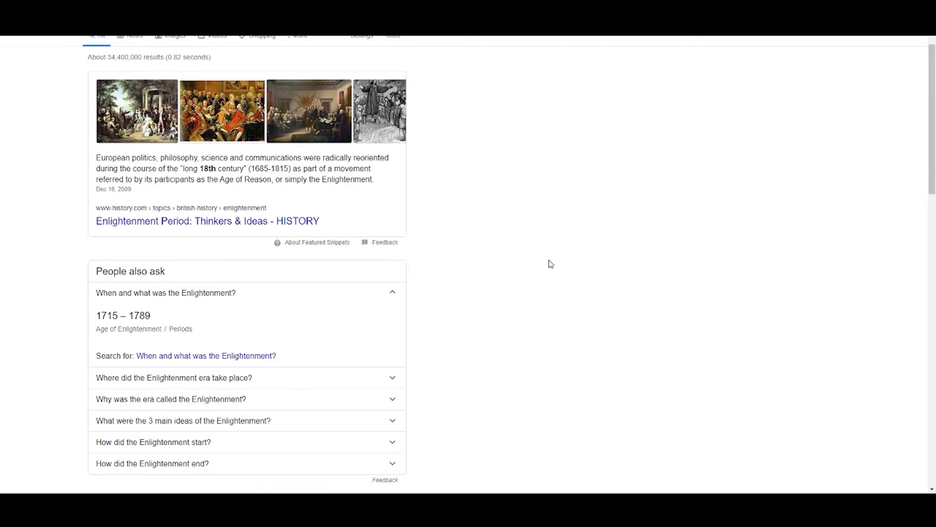
{"action": "scroll", "coordinate": [545, 252], "scroll_direction": "down", "scroll_amount": 5}
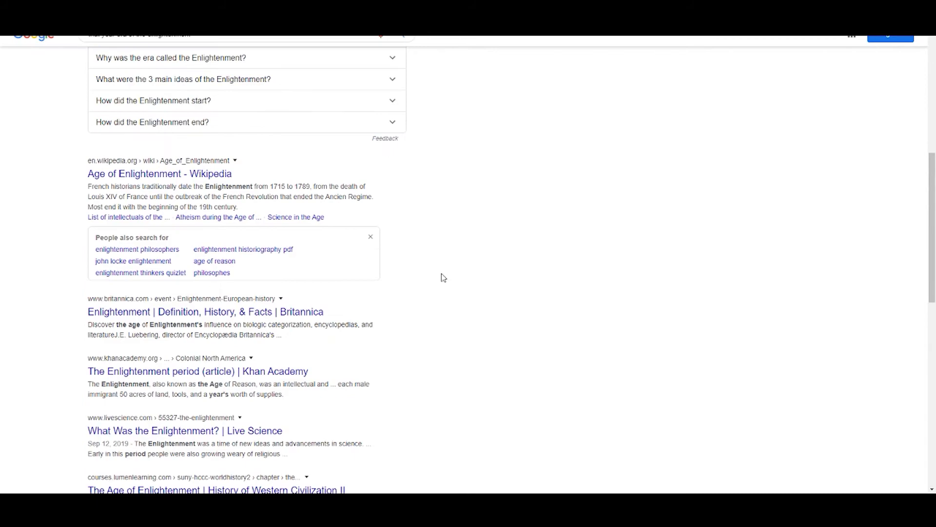
{"action": "scroll", "coordinate": [297, 284], "scroll_direction": "down", "scroll_amount": 1}
{"action": "scroll", "coordinate": [297, 284], "scroll_direction": "down", "scroll_amount": 1}
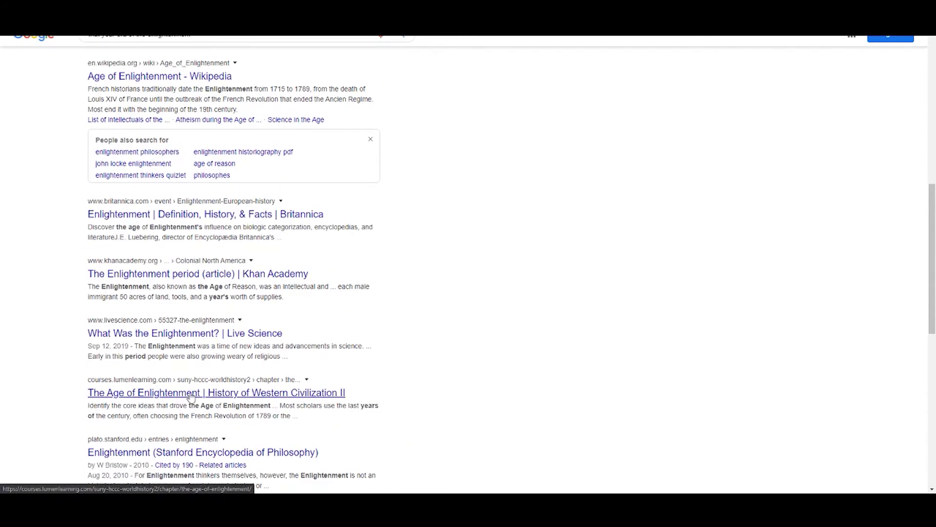
{"action": "scroll", "coordinate": [183, 396], "scroll_direction": "down", "scroll_amount": 1}
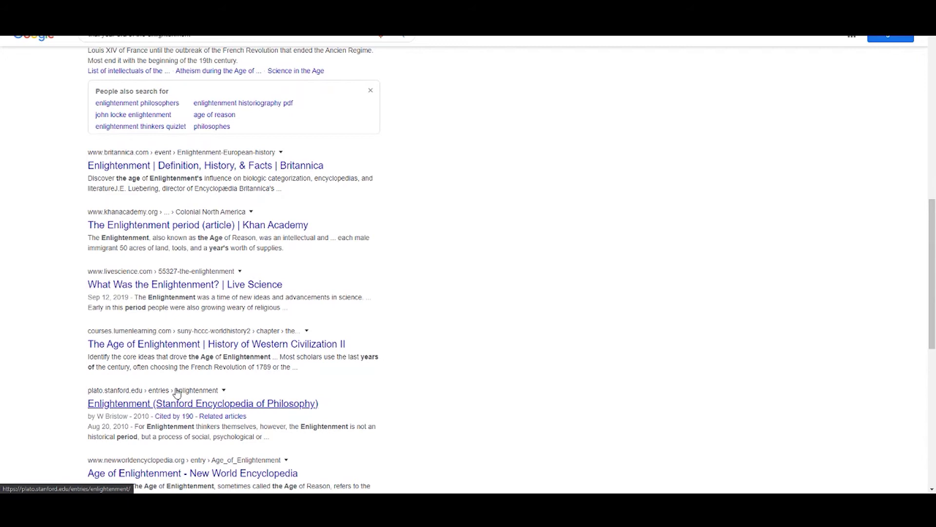
{"action": "scroll", "coordinate": [176, 393], "scroll_direction": "up", "scroll_amount": 1}
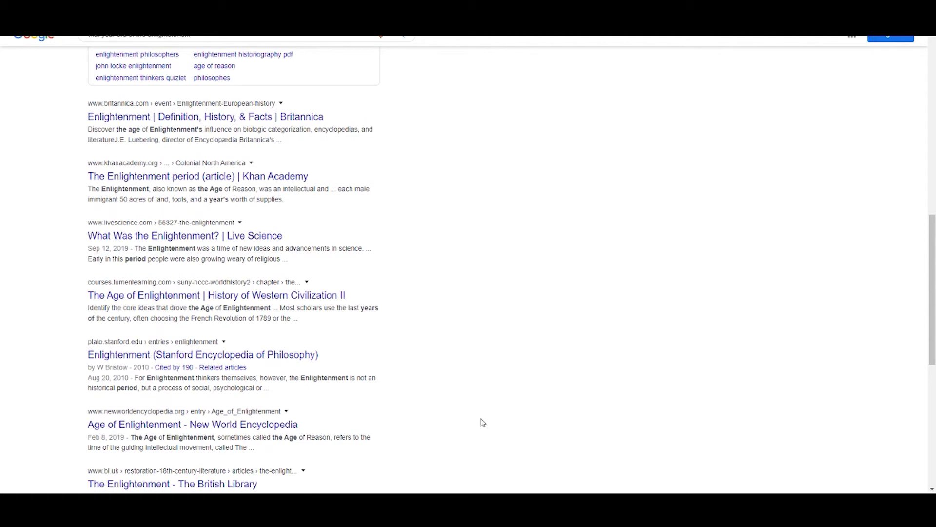
{"action": "scroll", "coordinate": [472, 423], "scroll_direction": "up", "scroll_amount": 1}
{"action": "scroll", "coordinate": [462, 425], "scroll_direction": "down", "scroll_amount": 3}
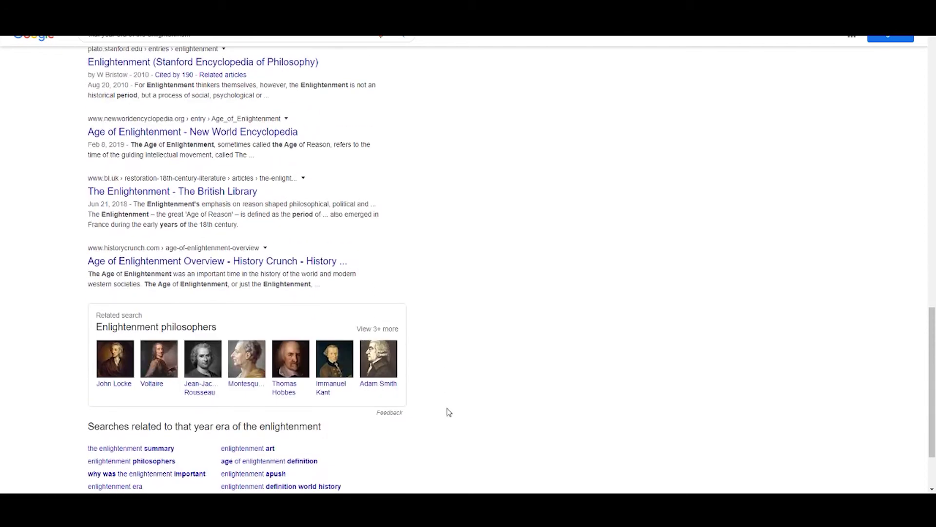
{"action": "scroll", "coordinate": [448, 412], "scroll_direction": "down", "scroll_amount": 1}
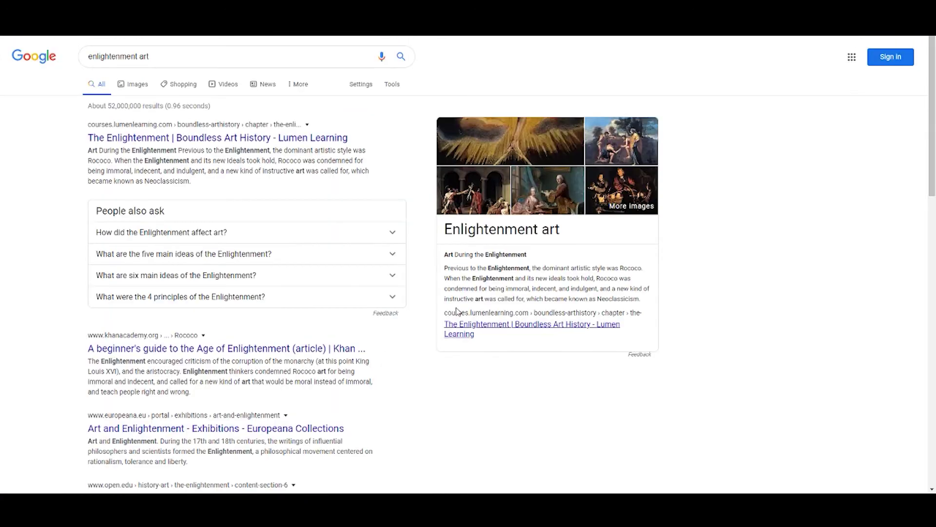
Switch to enlightenment art images and preview the Preston M Smith and Road To Enlightenment paintings.
{"action": "left_click", "coordinate": [137, 88]}
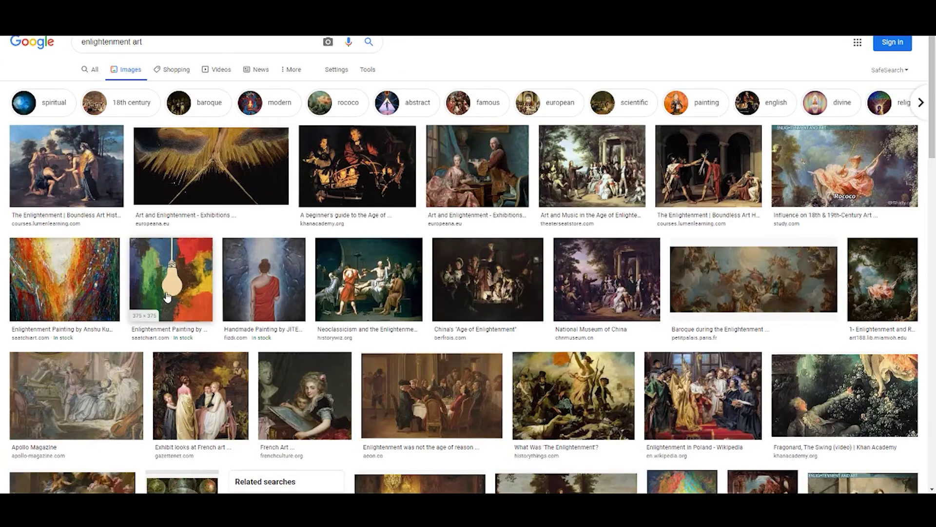
{"action": "scroll", "coordinate": [206, 286], "scroll_direction": "down", "scroll_amount": 1}
{"action": "scroll", "coordinate": [206, 285], "scroll_direction": "down", "scroll_amount": 1}
{"action": "scroll", "coordinate": [330, 285], "scroll_direction": "down", "scroll_amount": 1}
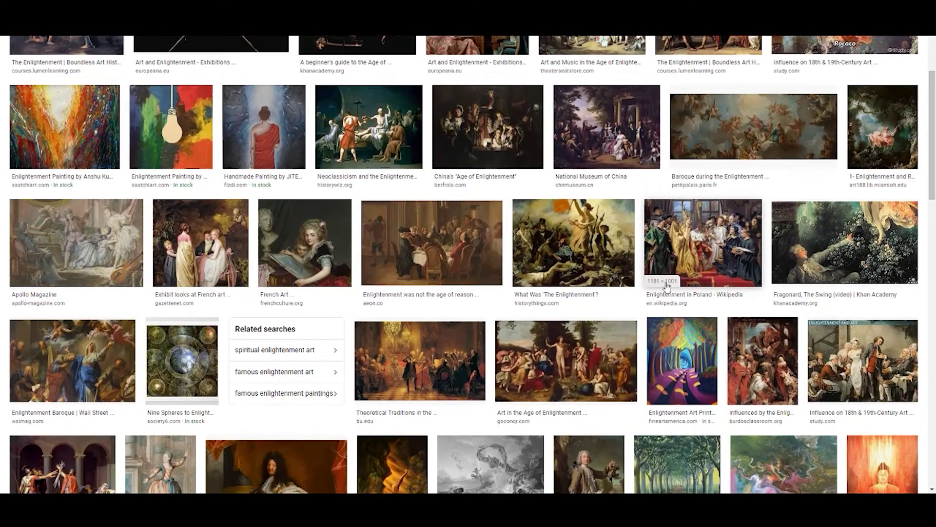
{"action": "scroll", "coordinate": [666, 287], "scroll_direction": "down", "scroll_amount": 1}
{"action": "scroll", "coordinate": [666, 287], "scroll_direction": "down", "scroll_amount": 1}
{"action": "scroll", "coordinate": [666, 287], "scroll_direction": "down", "scroll_amount": 2}
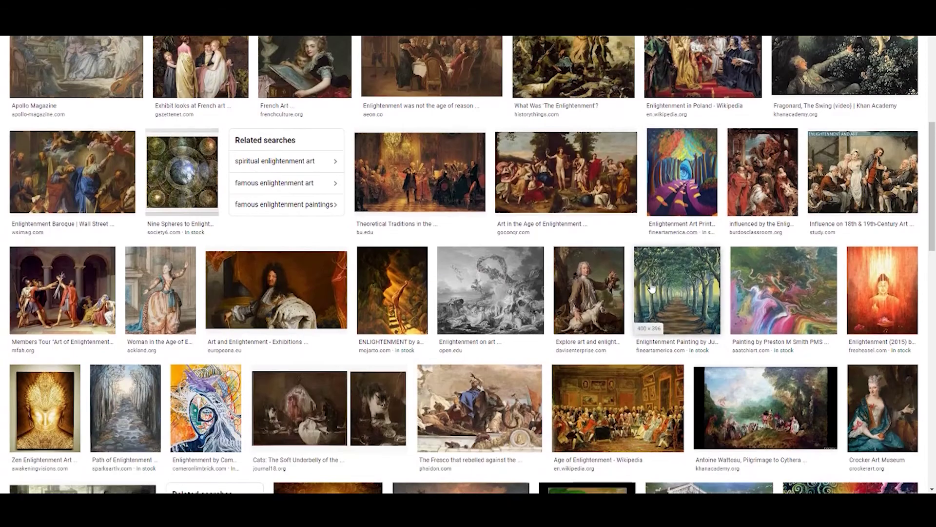
{"action": "scroll", "coordinate": [634, 295], "scroll_direction": "down", "scroll_amount": 1}
{"action": "scroll", "coordinate": [563, 274], "scroll_direction": "down", "scroll_amount": 1}
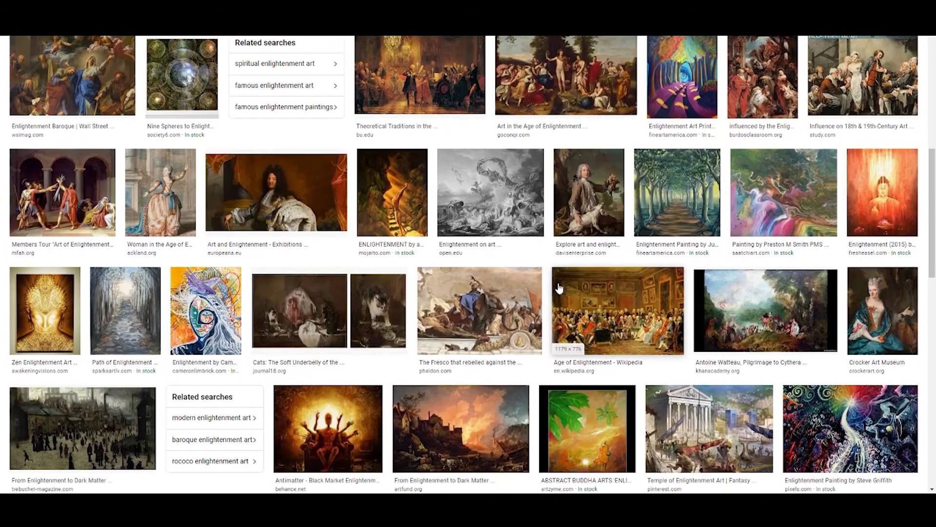
{"action": "scroll", "coordinate": [578, 293], "scroll_direction": "up", "scroll_amount": 1}
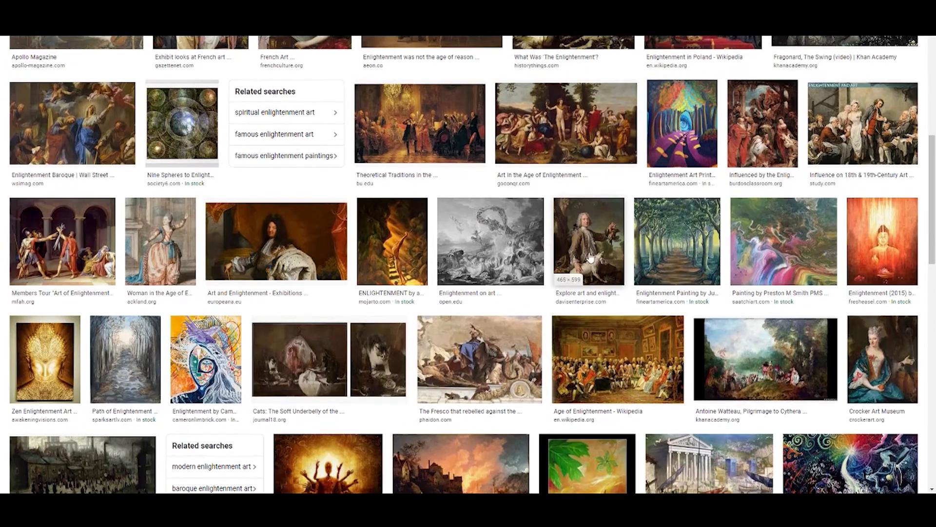
{"action": "left_click", "coordinate": [794, 257]}
{"action": "scroll", "coordinate": [648, 351], "scroll_direction": "down", "scroll_amount": 2}
{"action": "scroll", "coordinate": [805, 355], "scroll_direction": "down", "scroll_amount": 1}
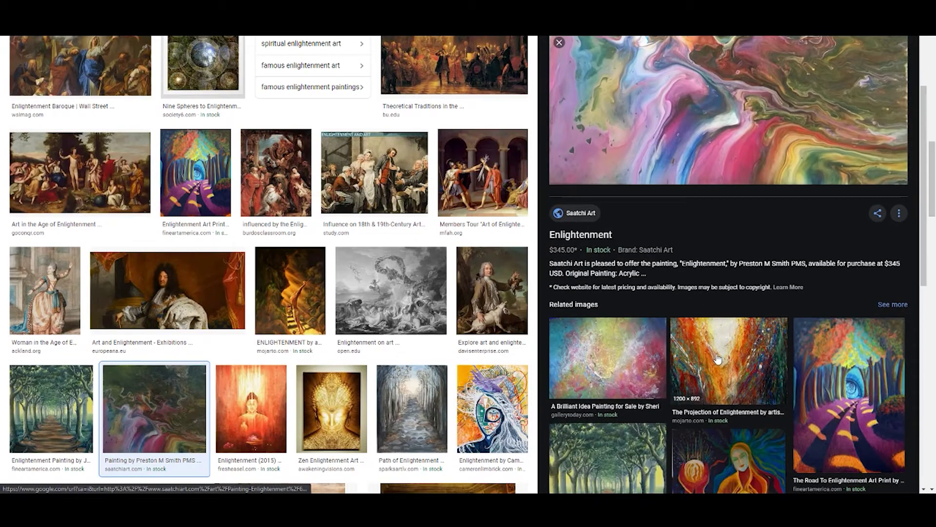
{"action": "left_click", "coordinate": [854, 368]}
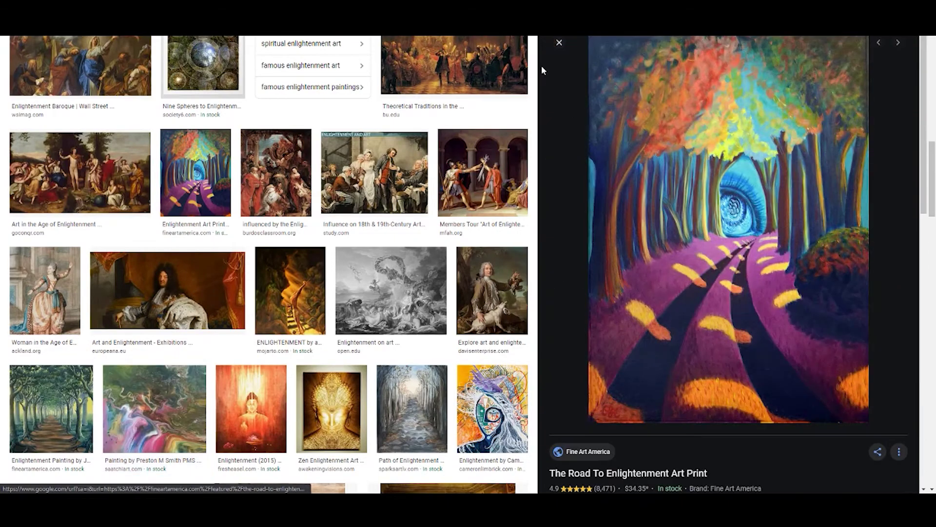
{"action": "left_click", "coordinate": [559, 48]}
{"action": "scroll", "coordinate": [237, 283], "scroll_direction": "up", "scroll_amount": 1}
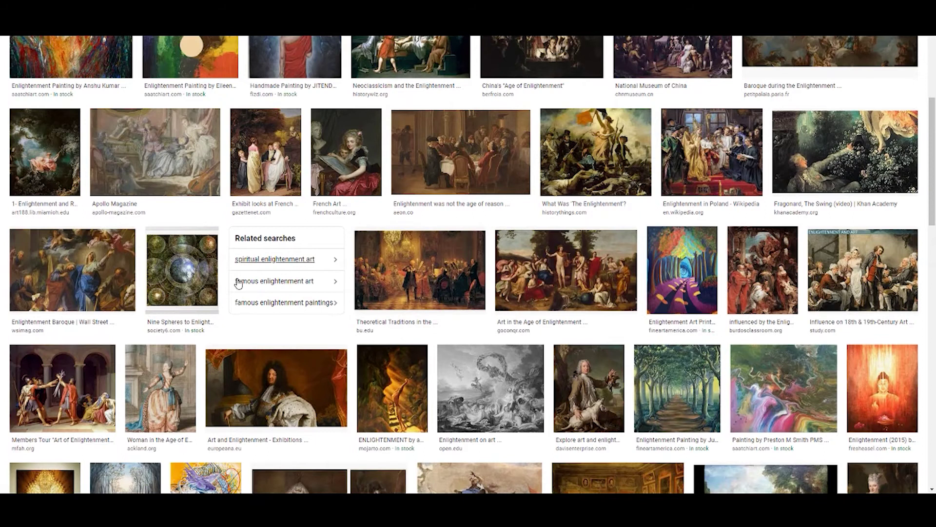
Preview the Nine Spheres to Enlightenment print and the Antimatter Black Market Enlightenment artwork.
{"action": "left_click", "coordinate": [181, 272]}
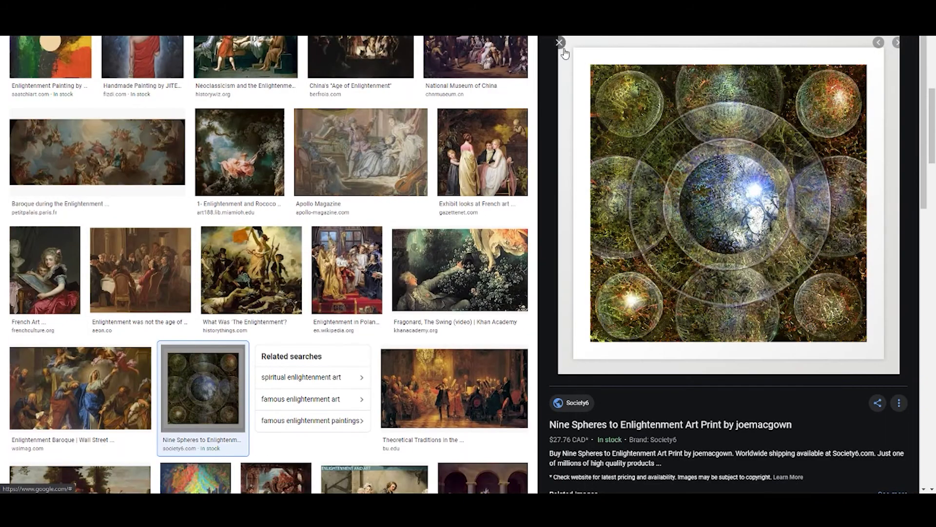
{"action": "left_click", "coordinate": [564, 47]}
{"action": "scroll", "coordinate": [496, 151], "scroll_direction": "up", "scroll_amount": 2}
{"action": "scroll", "coordinate": [487, 185], "scroll_direction": "down", "scroll_amount": 2}
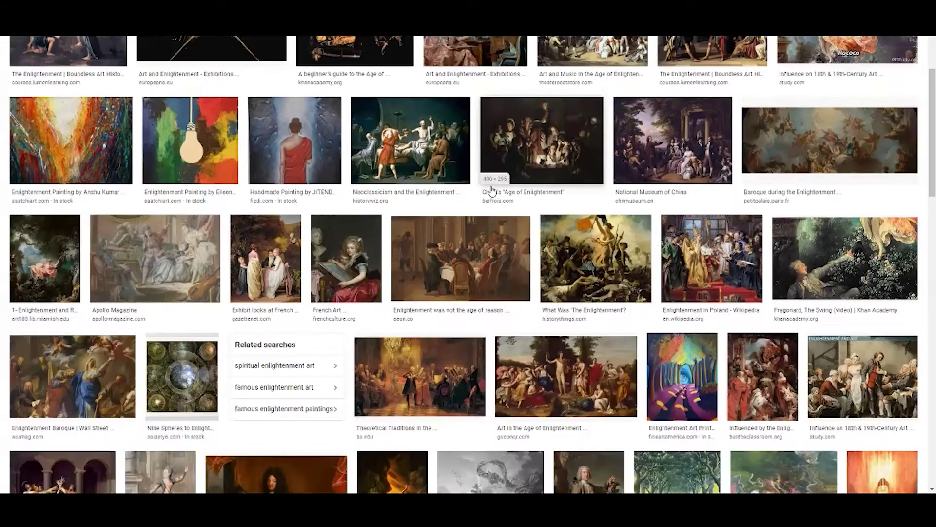
{"action": "scroll", "coordinate": [498, 193], "scroll_direction": "down", "scroll_amount": 3}
{"action": "scroll", "coordinate": [498, 193], "scroll_direction": "down", "scroll_amount": 2}
{"action": "scroll", "coordinate": [483, 204], "scroll_direction": "down", "scroll_amount": 1}
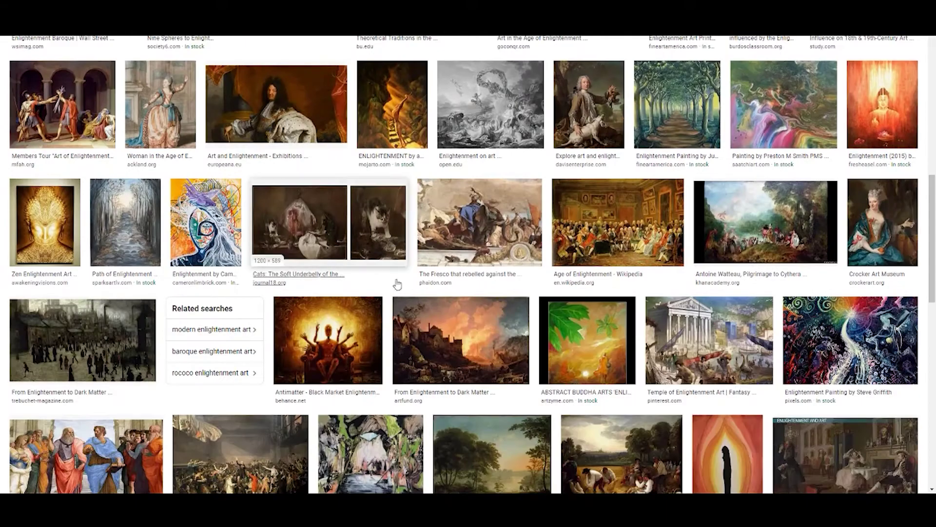
{"action": "scroll", "coordinate": [390, 299], "scroll_direction": "down", "scroll_amount": 1}
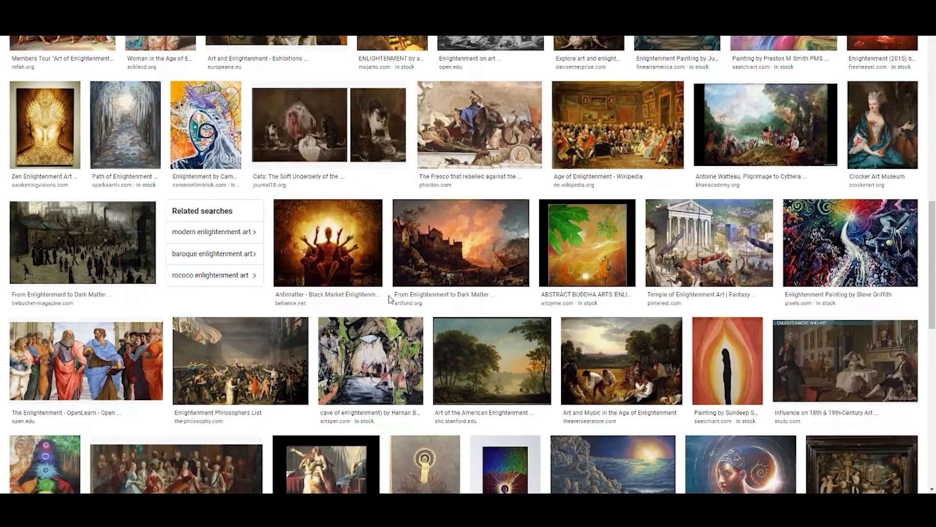
{"action": "left_click", "coordinate": [349, 253]}
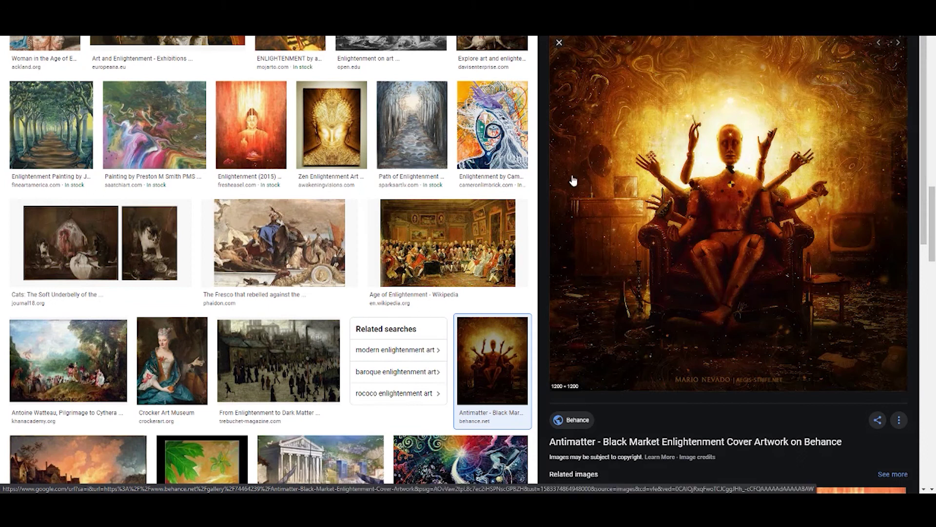
{"action": "left_click", "coordinate": [558, 46]}
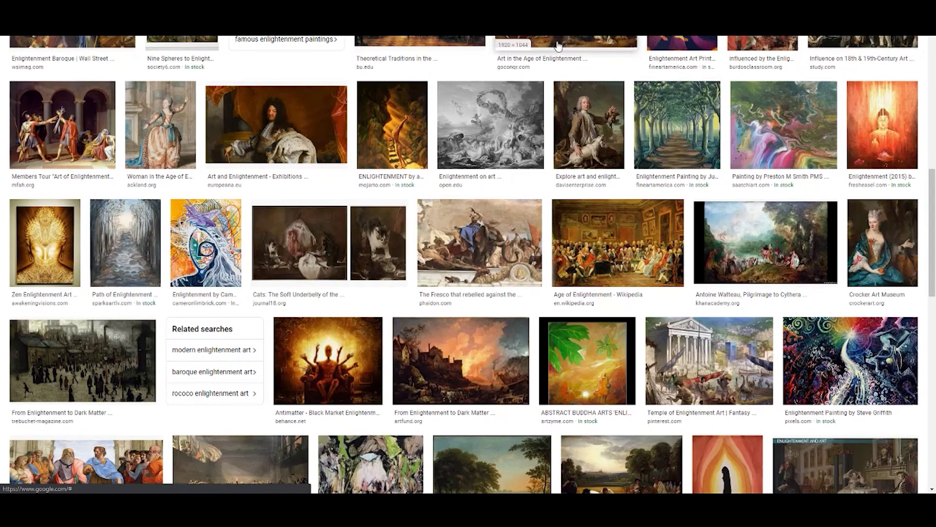
{"action": "scroll", "coordinate": [704, 179], "scroll_direction": "down", "scroll_amount": 2}
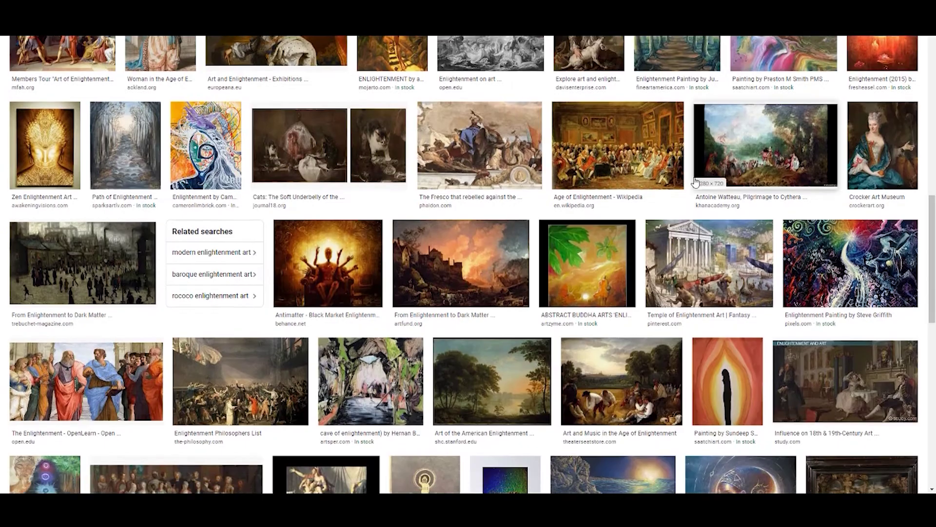
{"action": "scroll", "coordinate": [698, 187], "scroll_direction": "down", "scroll_amount": 1}
{"action": "scroll", "coordinate": [697, 188], "scroll_direction": "down", "scroll_amount": 2}
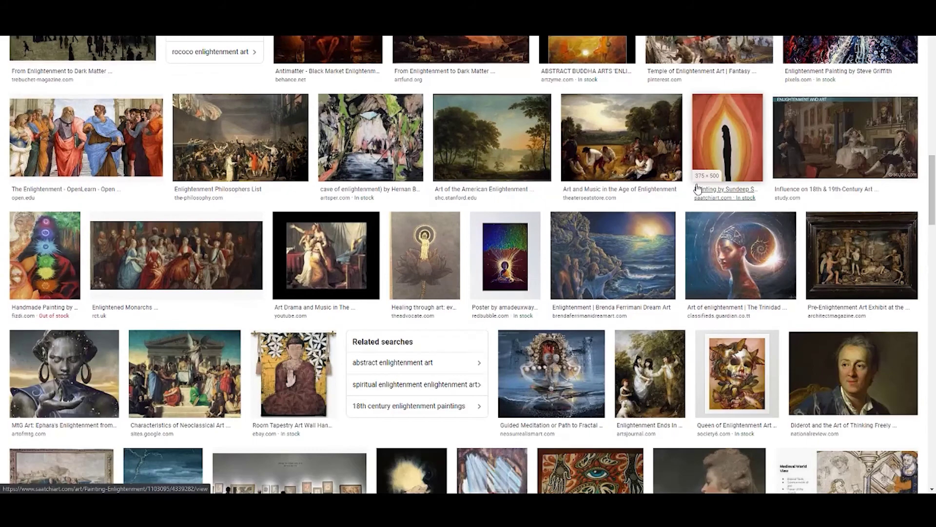
Preview the red silhouette Enlightenment painting and the oil painting of a woman's profile.
{"action": "left_click", "coordinate": [745, 139]}
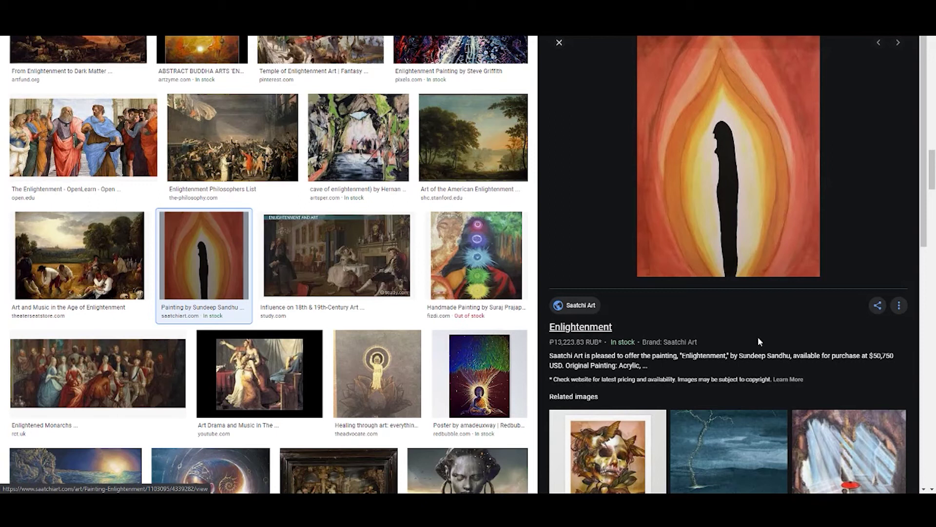
{"action": "scroll", "coordinate": [776, 339], "scroll_direction": "down", "scroll_amount": 1}
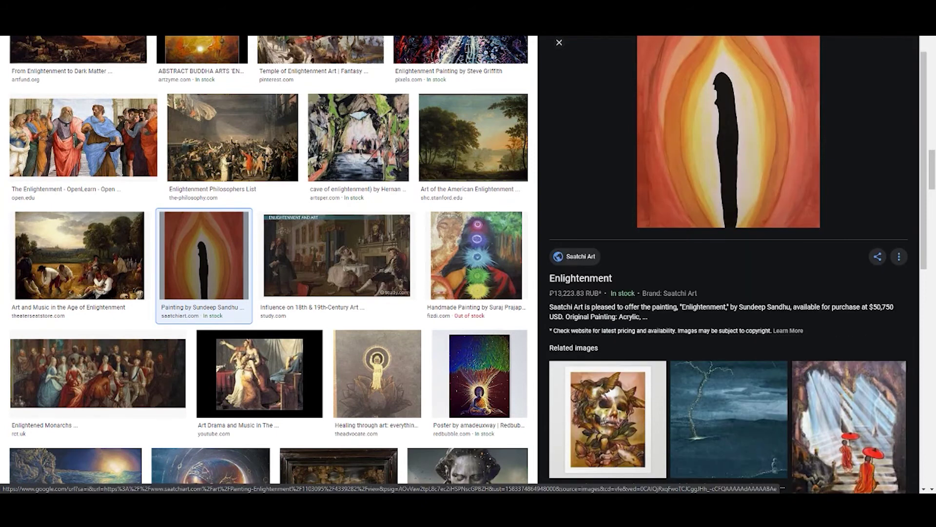
{"action": "scroll", "coordinate": [777, 326], "scroll_direction": "up", "scroll_amount": 1}
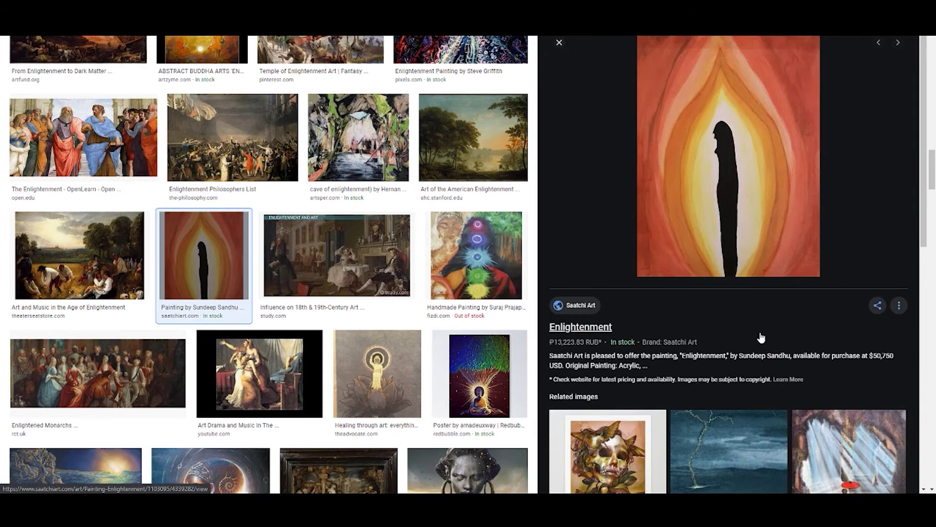
{"action": "scroll", "coordinate": [761, 333], "scroll_direction": "down", "scroll_amount": 2}
{"action": "scroll", "coordinate": [761, 332], "scroll_direction": "down", "scroll_amount": 4}
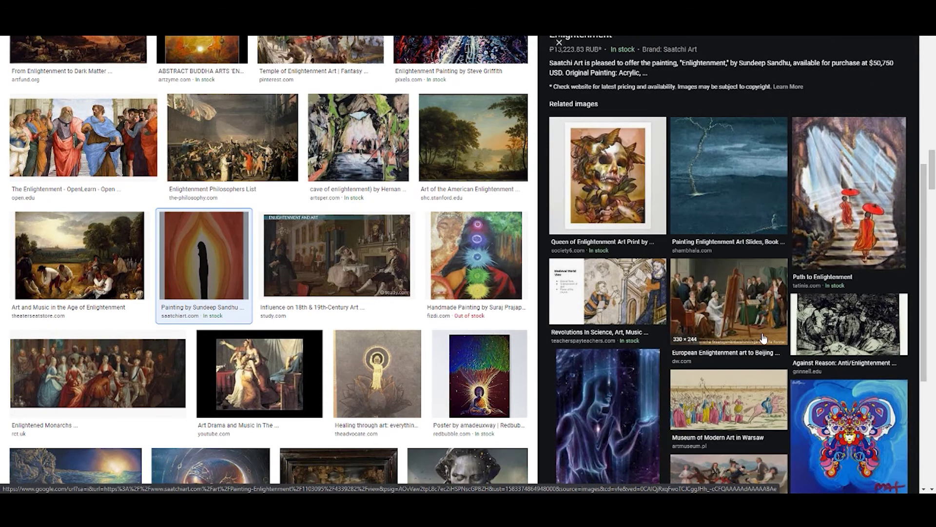
{"action": "scroll", "coordinate": [762, 338], "scroll_direction": "down", "scroll_amount": 1}
{"action": "scroll", "coordinate": [762, 339], "scroll_direction": "down", "scroll_amount": 1}
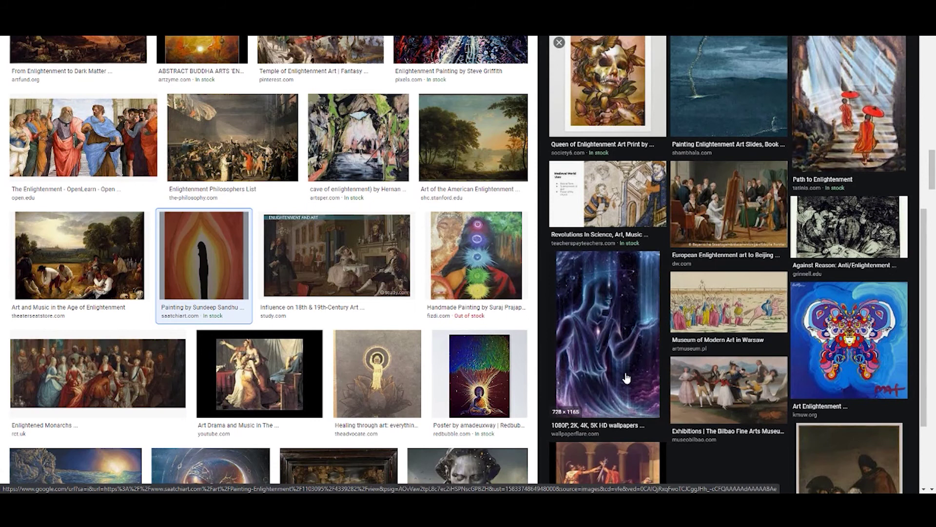
{"action": "left_click", "coordinate": [560, 42]}
{"action": "scroll", "coordinate": [477, 332], "scroll_direction": "down", "scroll_amount": 2}
{"action": "scroll", "coordinate": [462, 340], "scroll_direction": "down", "scroll_amount": 2}
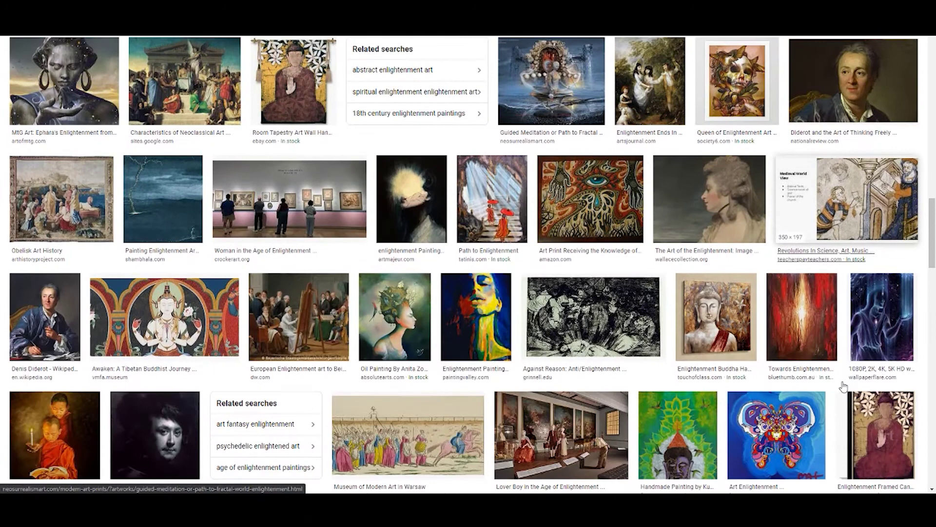
{"action": "left_click", "coordinate": [398, 314]}
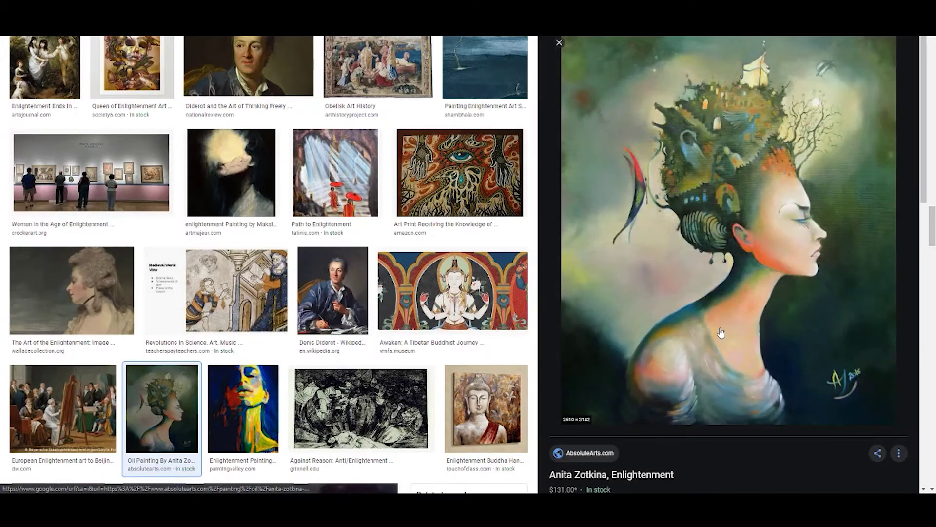
{"action": "left_click", "coordinate": [560, 46]}
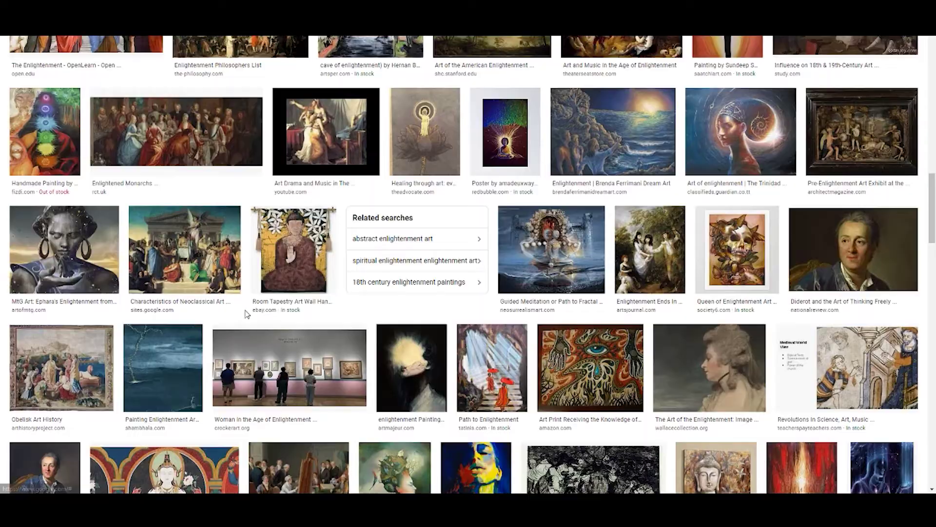
{"action": "scroll", "coordinate": [252, 290], "scroll_direction": "down", "scroll_amount": 5}
{"action": "scroll", "coordinate": [252, 290], "scroll_direction": "up", "scroll_amount": 2}
{"action": "scroll", "coordinate": [432, 305], "scroll_direction": "down", "scroll_amount": 3}
{"action": "scroll", "coordinate": [432, 304], "scroll_direction": "down", "scroll_amount": 4}
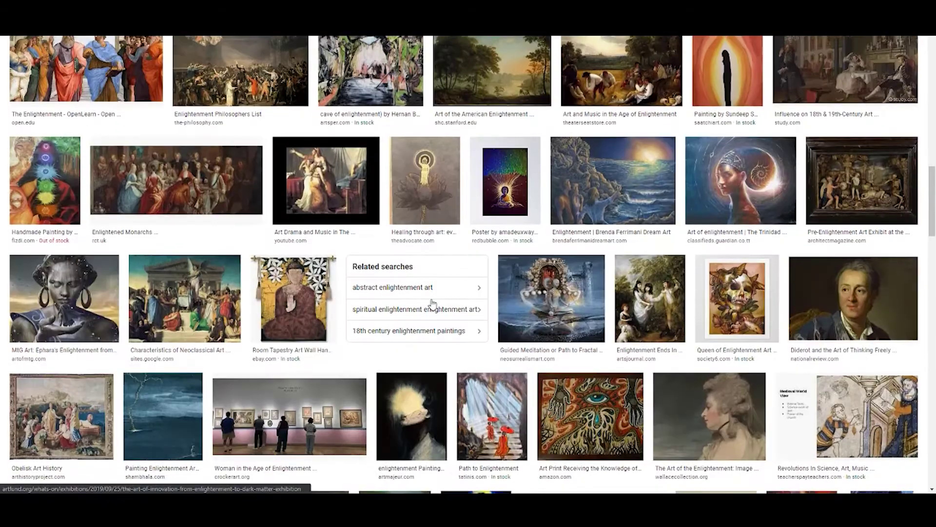
{"action": "scroll", "coordinate": [432, 304], "scroll_direction": "down", "scroll_amount": 2}
{"action": "scroll", "coordinate": [418, 314], "scroll_direction": "down", "scroll_amount": 2}
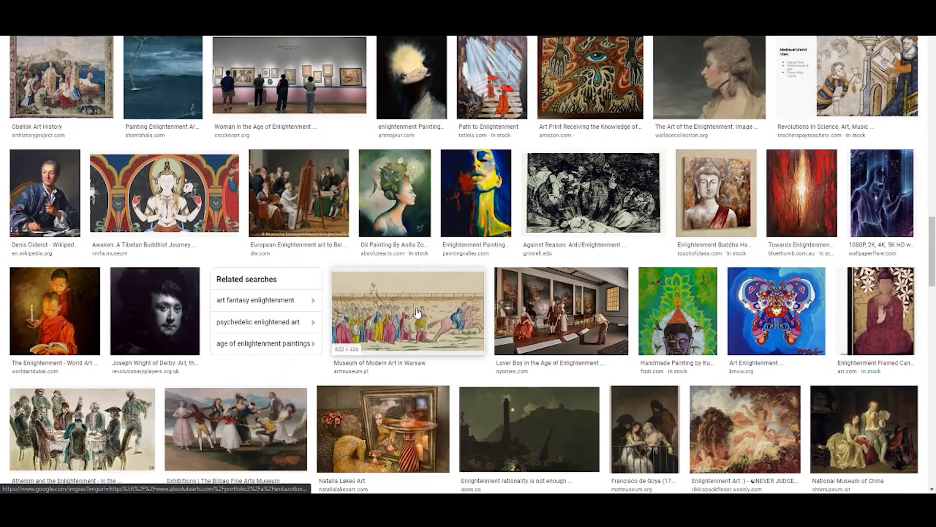
{"action": "scroll", "coordinate": [432, 315], "scroll_direction": "down", "scroll_amount": 2}
{"action": "scroll", "coordinate": [433, 315], "scroll_direction": "down", "scroll_amount": 1}
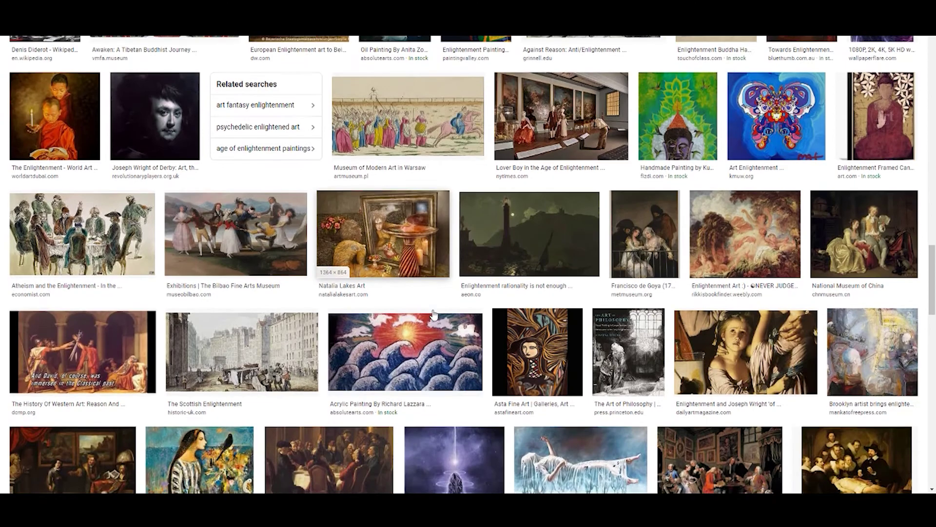
{"action": "scroll", "coordinate": [432, 315], "scroll_direction": "down", "scroll_amount": 1}
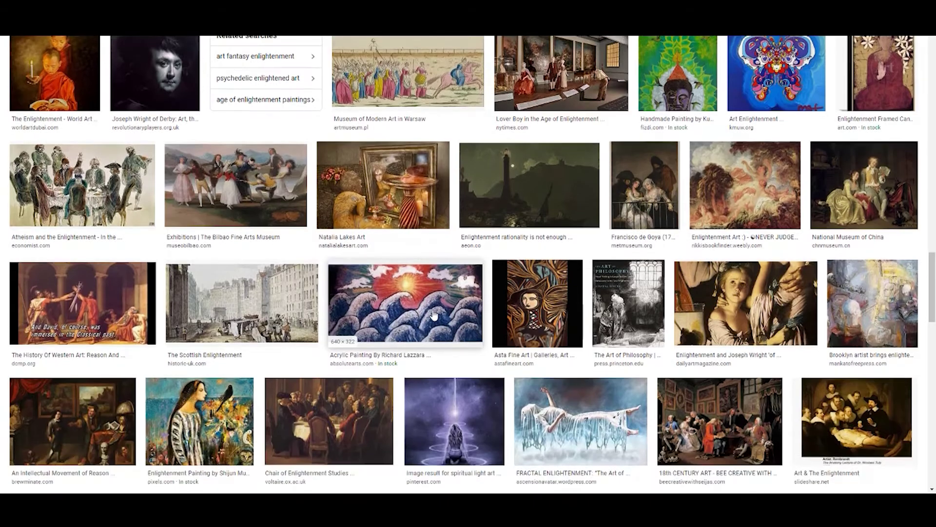
{"action": "scroll", "coordinate": [439, 317], "scroll_direction": "down", "scroll_amount": 3}
{"action": "scroll", "coordinate": [462, 318], "scroll_direction": "down", "scroll_amount": 1}
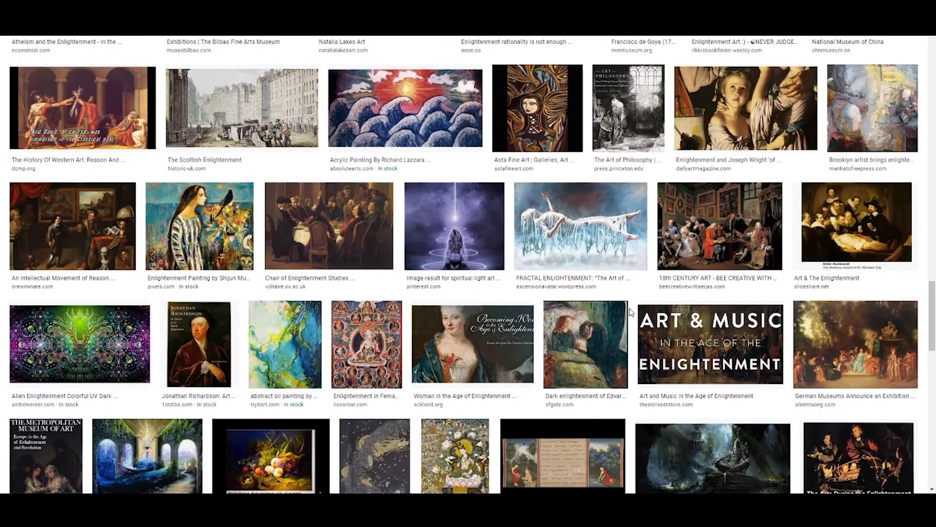
{"action": "scroll", "coordinate": [658, 340], "scroll_direction": "down", "scroll_amount": 2}
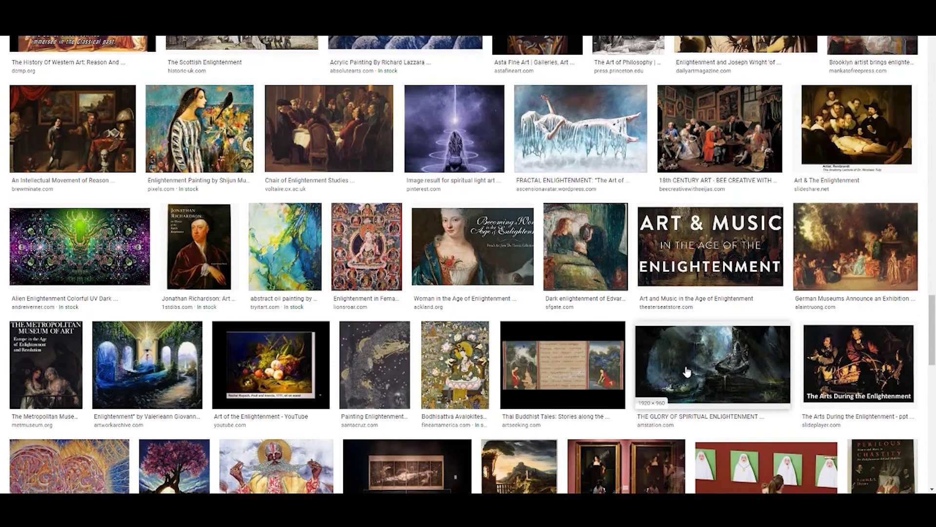
{"action": "scroll", "coordinate": [589, 370], "scroll_direction": "down", "scroll_amount": 2}
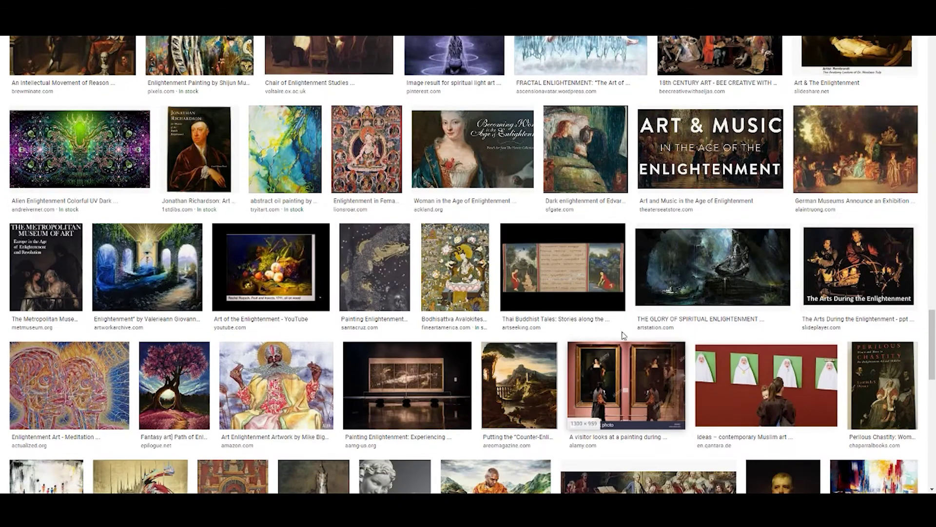
Preview the Glory of Spiritual Enlightenment cave artwork, then its ghostly graveyard related image.
{"action": "left_click", "coordinate": [713, 268]}
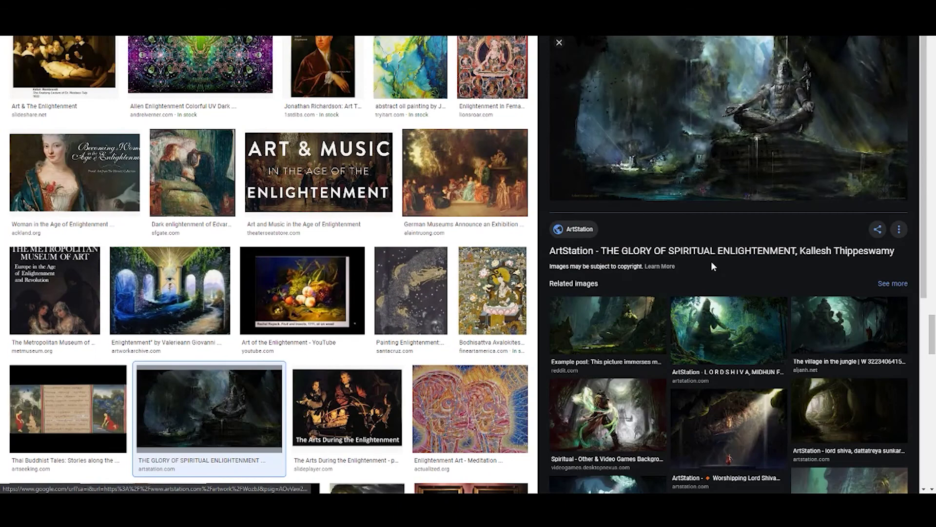
{"action": "scroll", "coordinate": [711, 262], "scroll_direction": "down", "scroll_amount": 2}
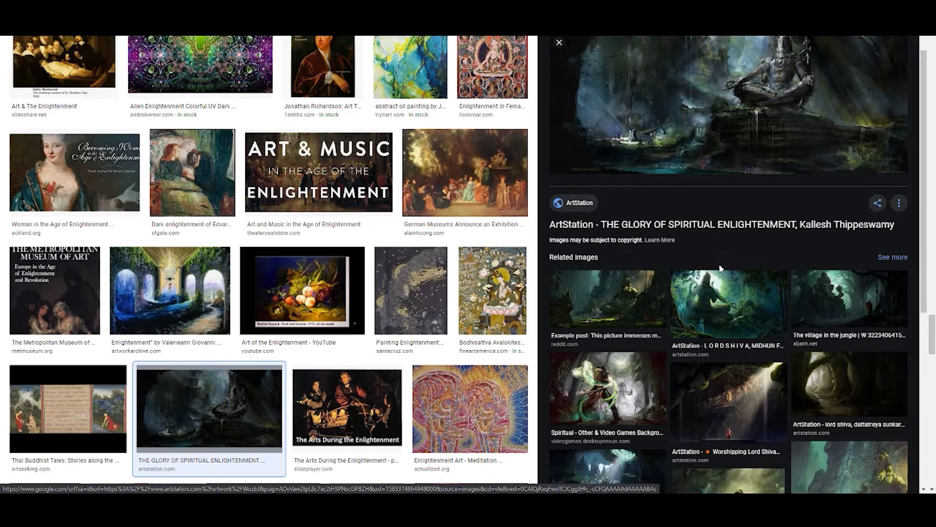
{"action": "scroll", "coordinate": [744, 365], "scroll_direction": "down", "scroll_amount": 2}
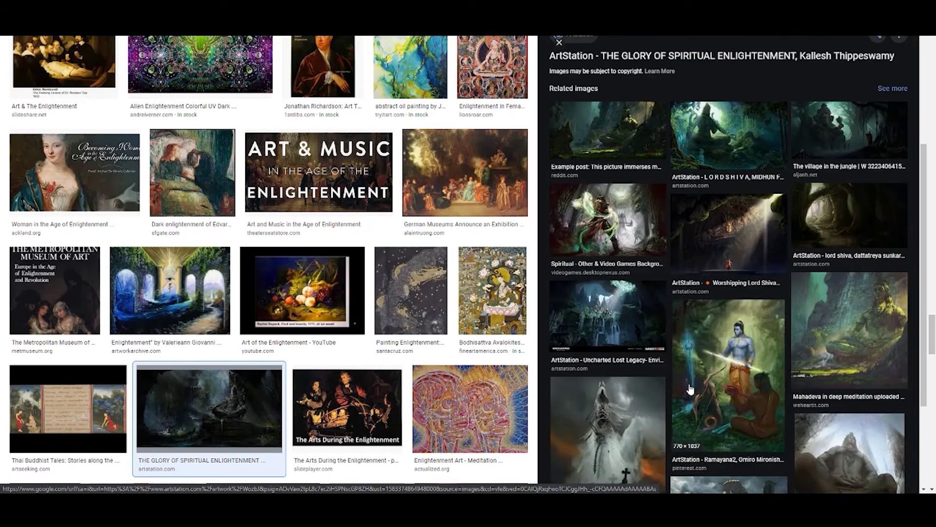
{"action": "scroll", "coordinate": [690, 388], "scroll_direction": "down", "scroll_amount": 1}
{"action": "scroll", "coordinate": [680, 386], "scroll_direction": "down", "scroll_amount": 1}
{"action": "scroll", "coordinate": [669, 384], "scroll_direction": "down", "scroll_amount": 1}
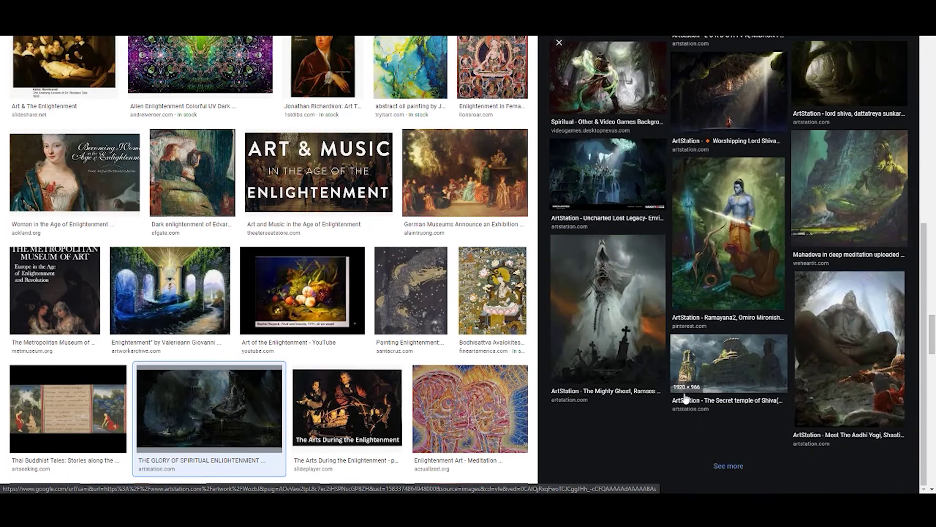
{"action": "left_click", "coordinate": [659, 382]}
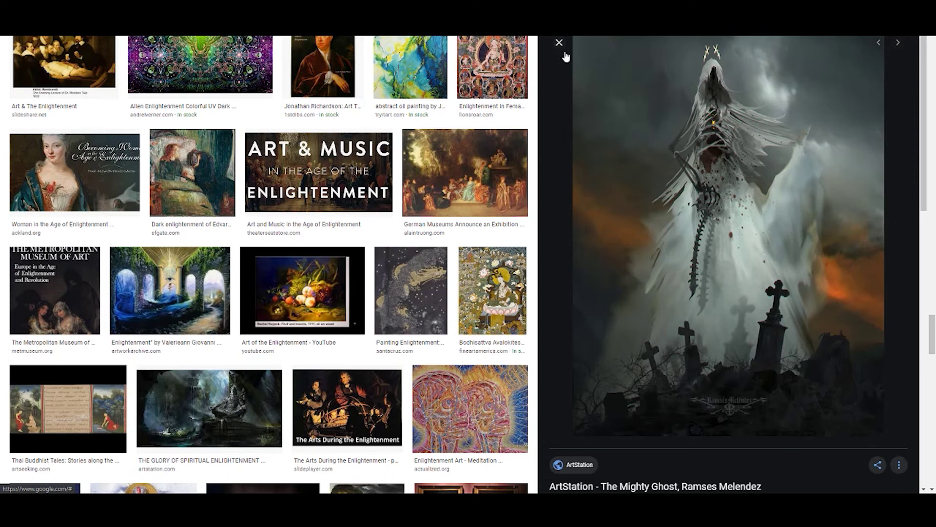
{"action": "scroll", "coordinate": [564, 56], "scroll_direction": "up", "scroll_amount": 2}
{"action": "scroll", "coordinate": [765, 240], "scroll_direction": "down", "scroll_amount": 4}
{"action": "scroll", "coordinate": [844, 324], "scroll_direction": "down", "scroll_amount": 2}
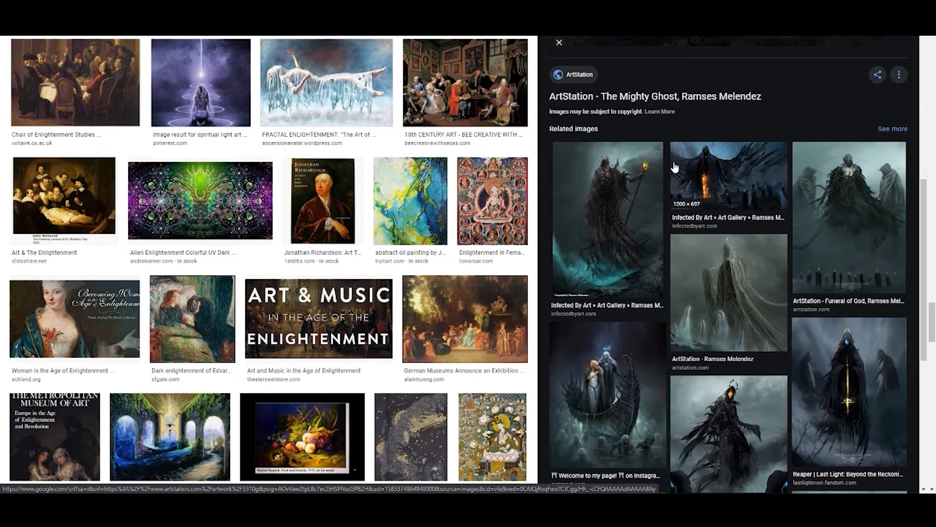
{"action": "scroll", "coordinate": [651, 183], "scroll_direction": "down", "scroll_amount": 2}
{"action": "scroll", "coordinate": [757, 273], "scroll_direction": "down", "scroll_amount": 2}
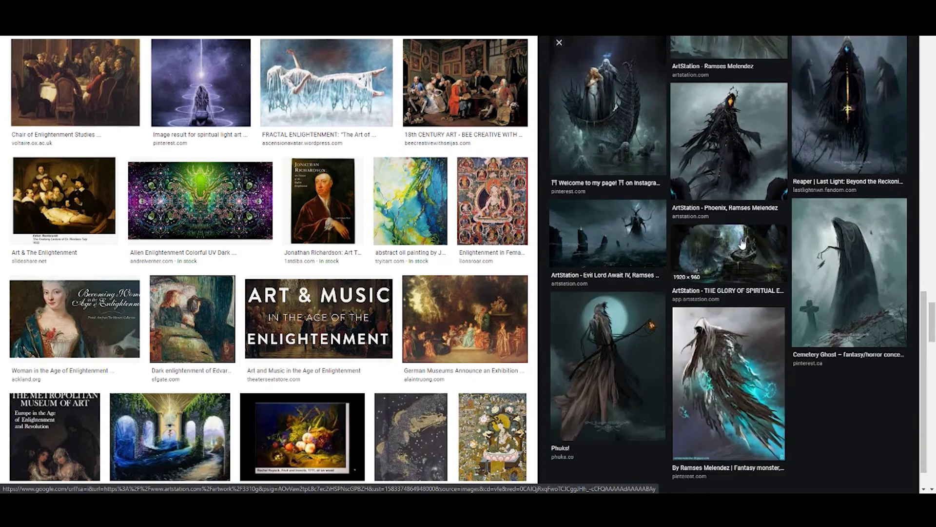
Close the Mighty Ghost preview, then open and close the Cats in Art painting preview.
{"action": "left_click", "coordinate": [559, 43]}
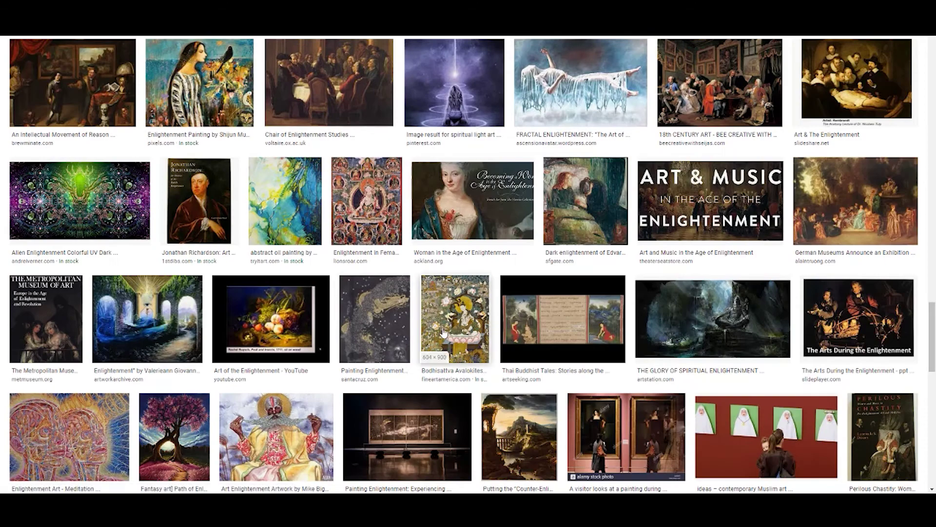
{"action": "scroll", "coordinate": [421, 296], "scroll_direction": "down", "scroll_amount": 2}
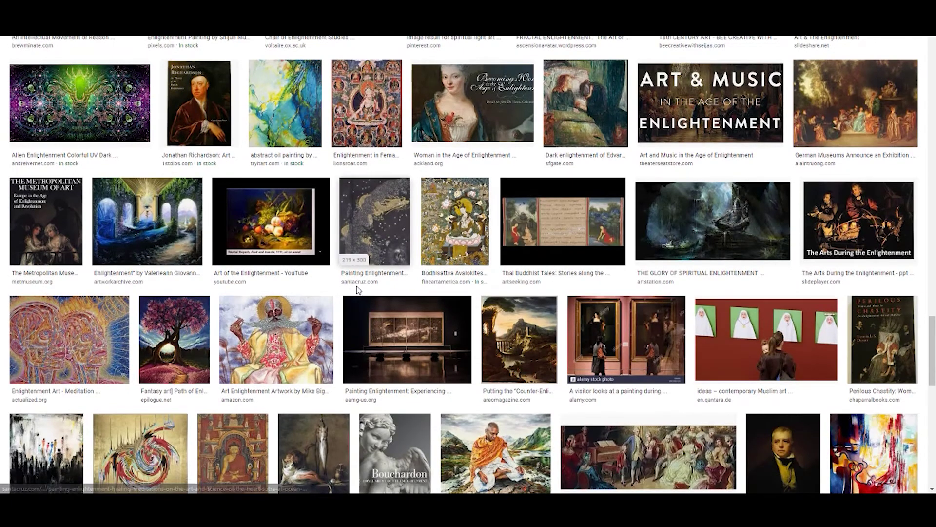
{"action": "scroll", "coordinate": [442, 306], "scroll_direction": "down", "scroll_amount": 2}
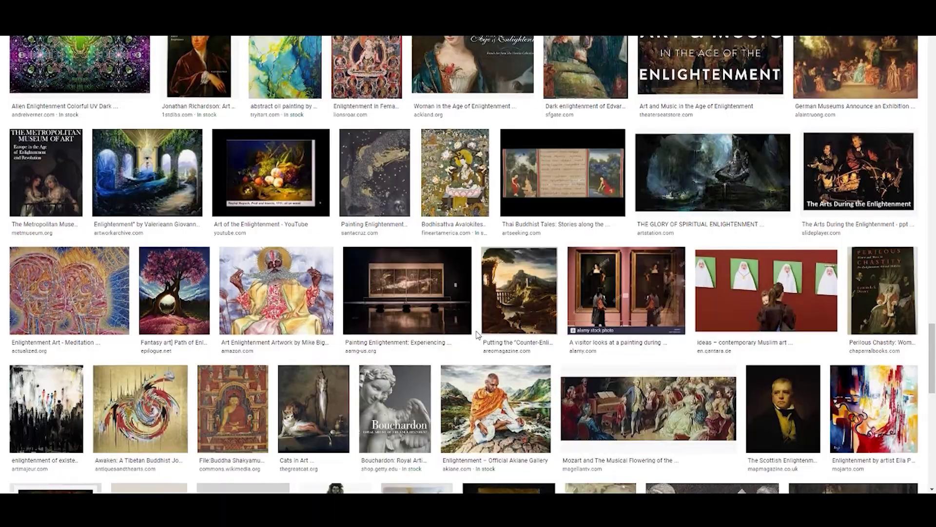
{"action": "scroll", "coordinate": [293, 344], "scroll_direction": "down", "scroll_amount": 2}
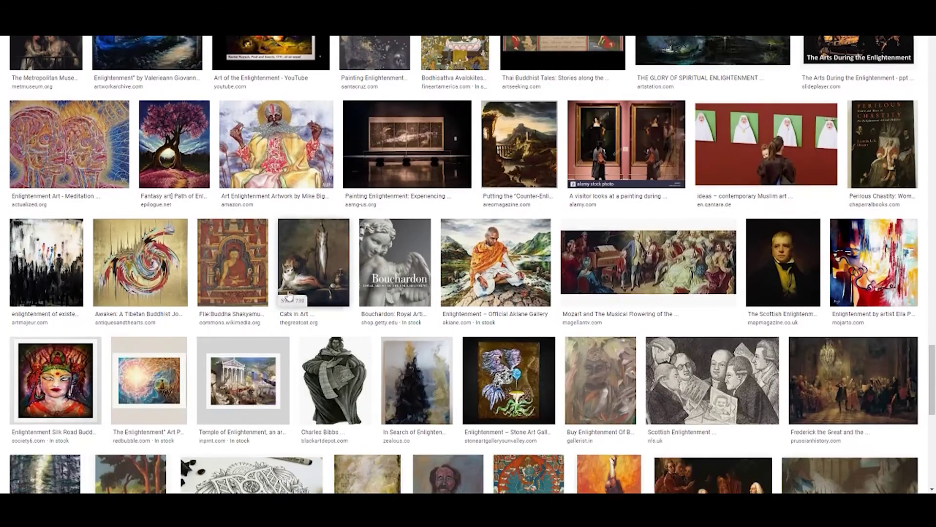
{"action": "left_click", "coordinate": [289, 297]}
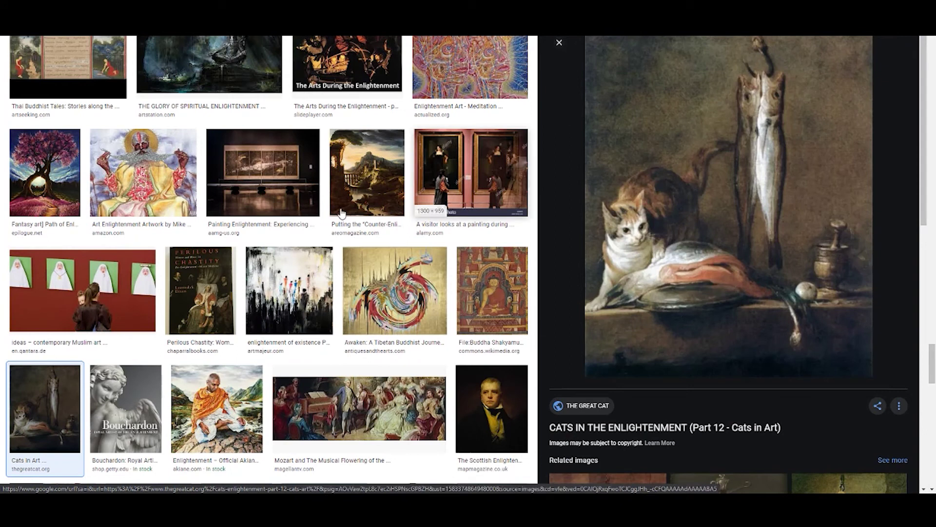
{"action": "scroll", "coordinate": [230, 329], "scroll_direction": "down", "scroll_amount": 2}
{"action": "scroll", "coordinate": [292, 323], "scroll_direction": "down", "scroll_amount": 2}
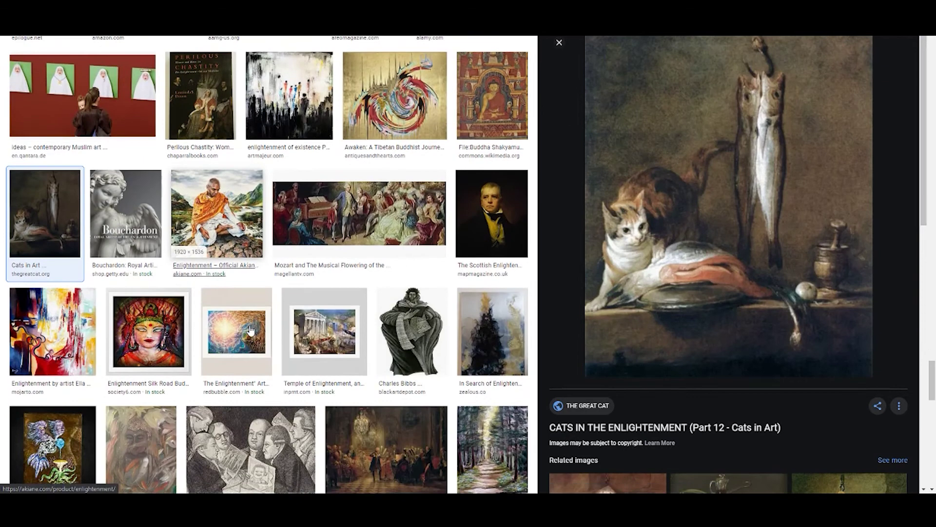
{"action": "scroll", "coordinate": [422, 310], "scroll_direction": "down", "scroll_amount": 3}
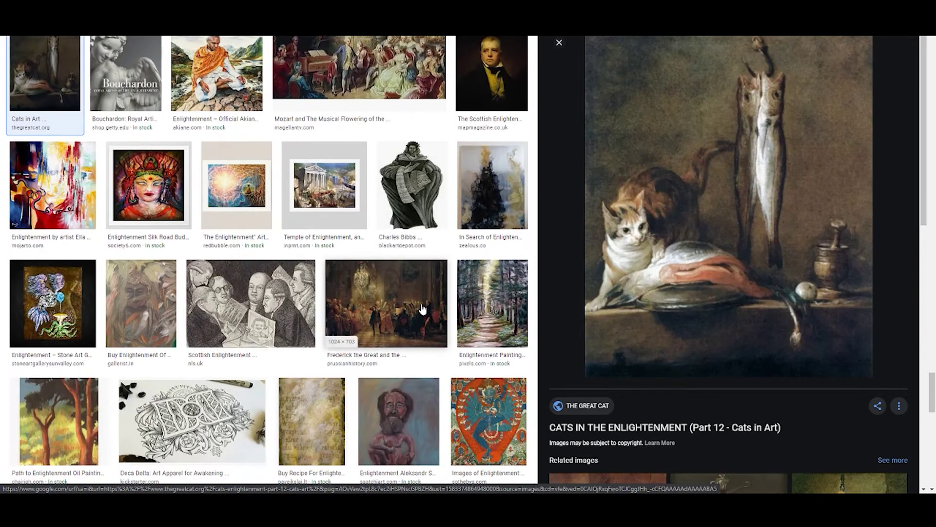
{"action": "left_click", "coordinate": [560, 42]}
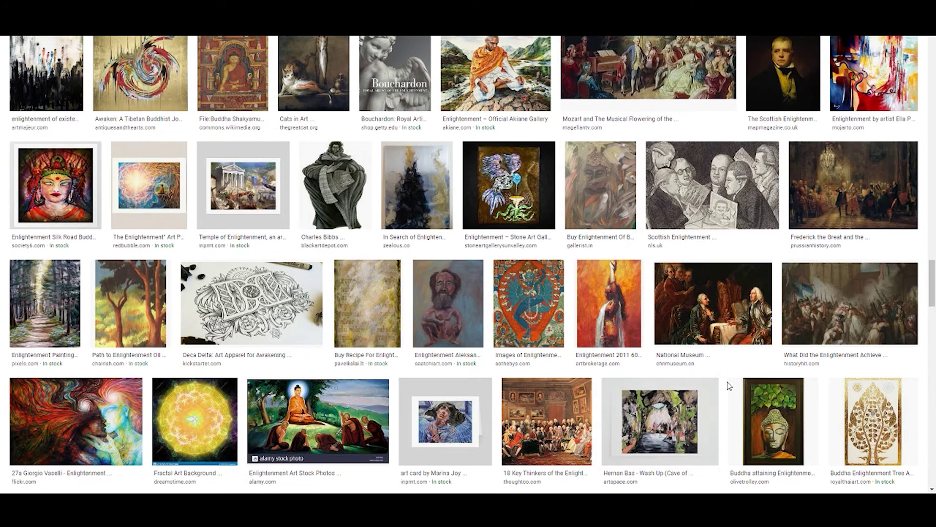
{"action": "scroll", "coordinate": [729, 385], "scroll_direction": "down", "scroll_amount": 2}
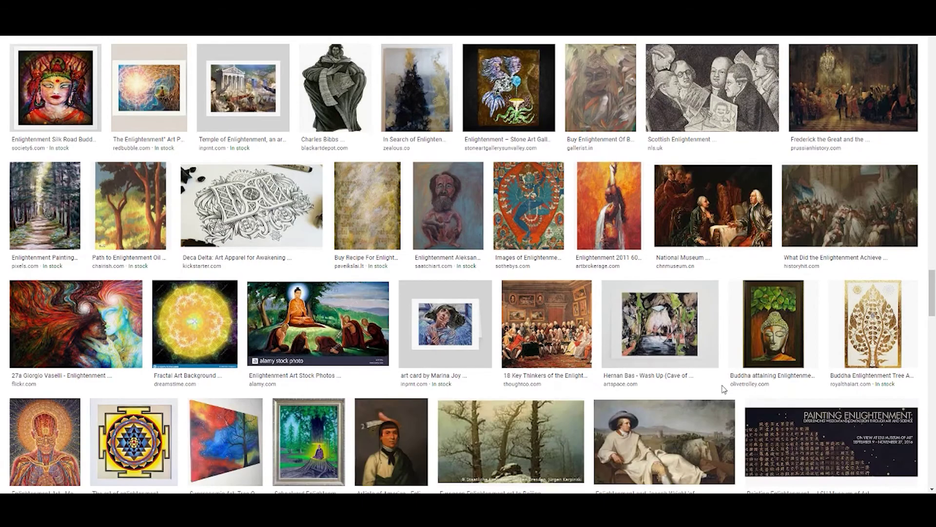
{"action": "scroll", "coordinate": [448, 362], "scroll_direction": "down", "scroll_amount": 2}
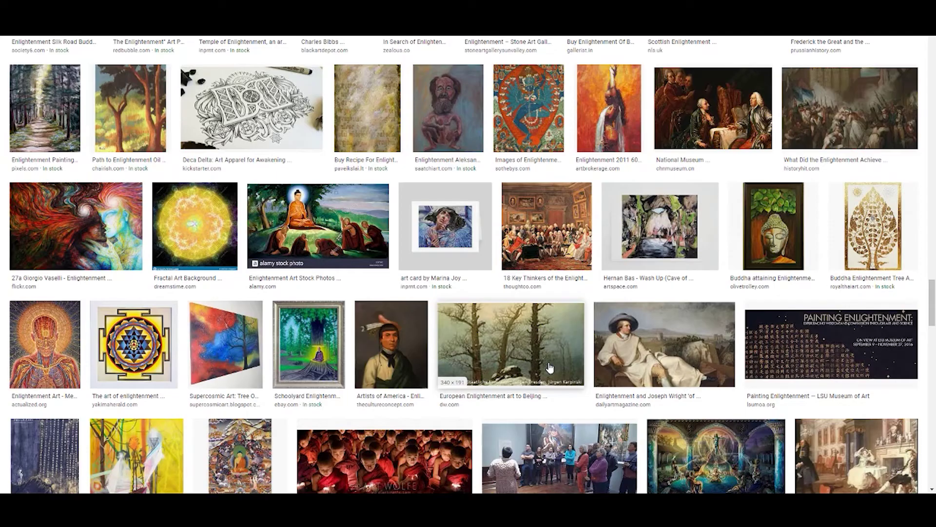
{"action": "scroll", "coordinate": [505, 387], "scroll_direction": "down", "scroll_amount": 2}
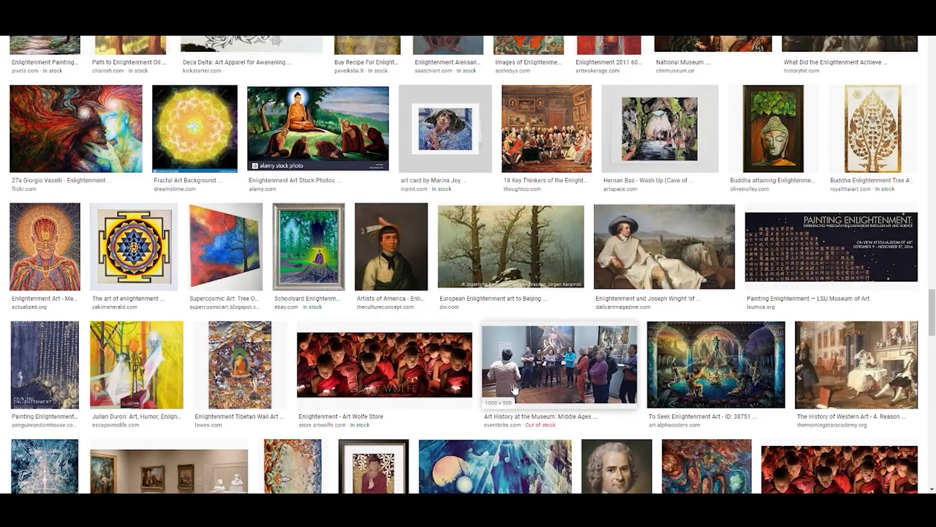
{"action": "scroll", "coordinate": [514, 389], "scroll_direction": "down", "scroll_amount": 2}
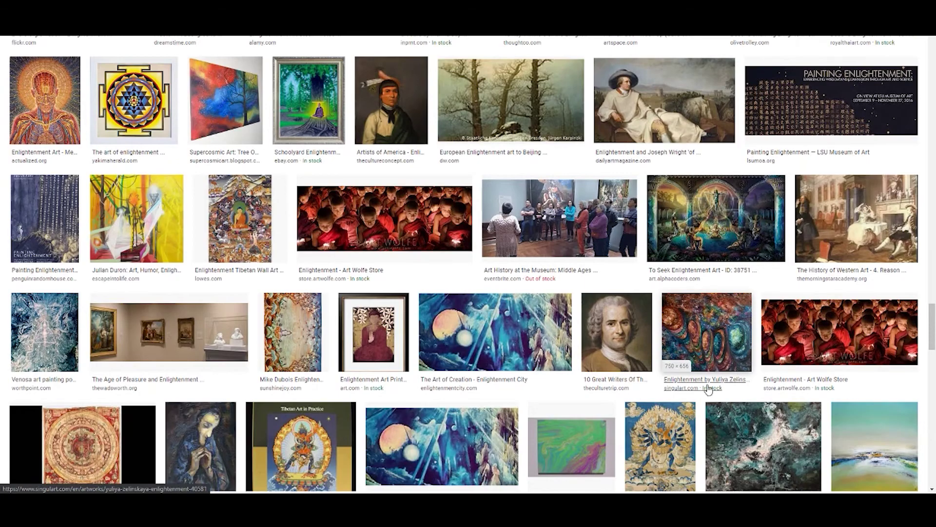
{"action": "scroll", "coordinate": [623, 404], "scroll_direction": "up", "scroll_amount": 1}
{"action": "scroll", "coordinate": [636, 401], "scroll_direction": "down", "scroll_amount": 2}
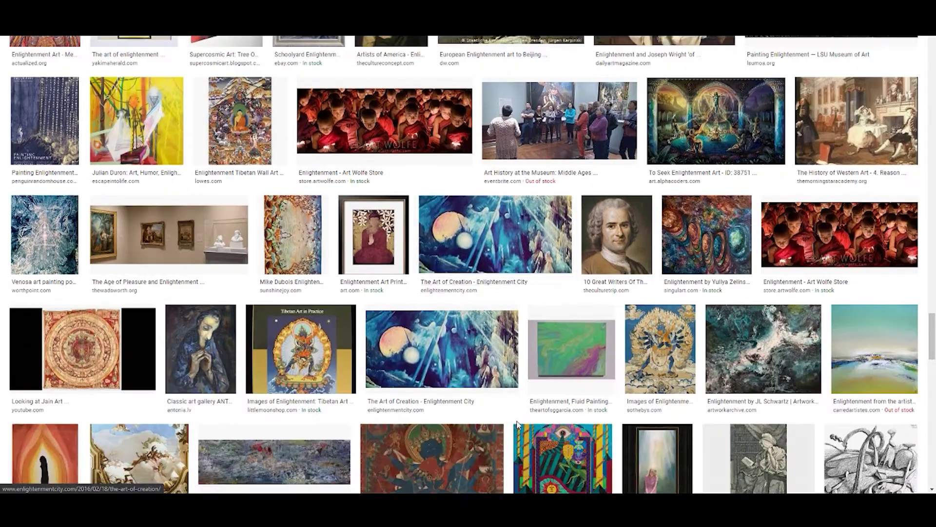
{"action": "scroll", "coordinate": [655, 396], "scroll_direction": "down", "scroll_amount": 1}
{"action": "scroll", "coordinate": [663, 395], "scroll_direction": "down", "scroll_amount": 1}
{"action": "scroll", "coordinate": [667, 395], "scroll_direction": "down", "scroll_amount": 1}
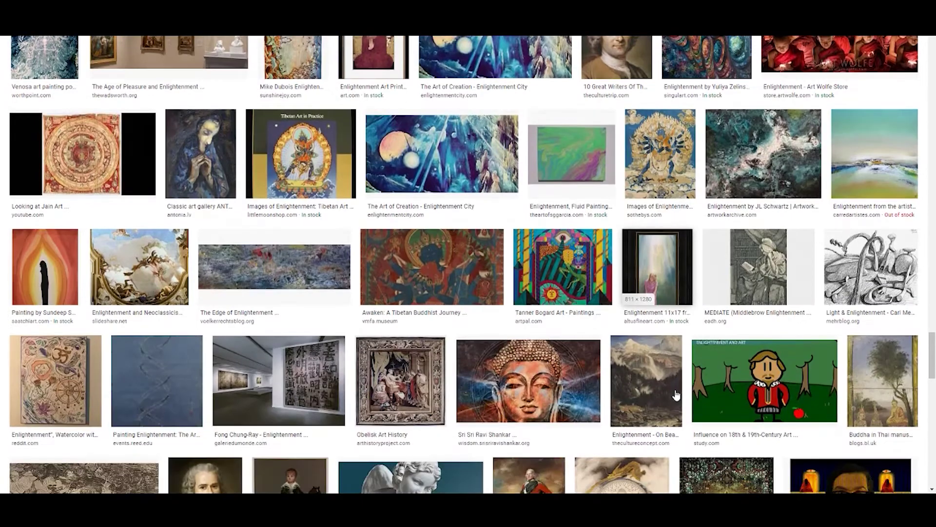
{"action": "scroll", "coordinate": [674, 392], "scroll_direction": "down", "scroll_amount": 1}
{"action": "scroll", "coordinate": [674, 393], "scroll_direction": "down", "scroll_amount": 1}
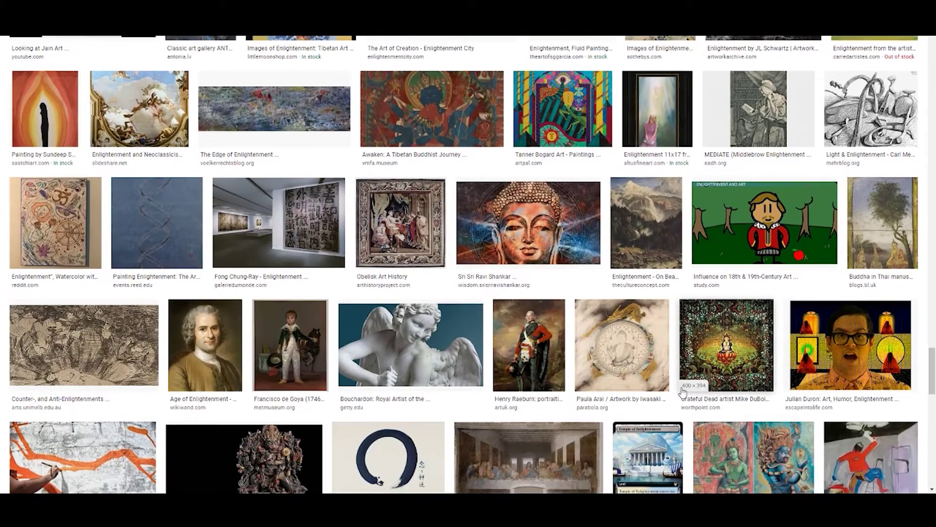
{"action": "scroll", "coordinate": [677, 393], "scroll_direction": "down", "scroll_amount": 2}
{"action": "scroll", "coordinate": [681, 393], "scroll_direction": "down", "scroll_amount": 2}
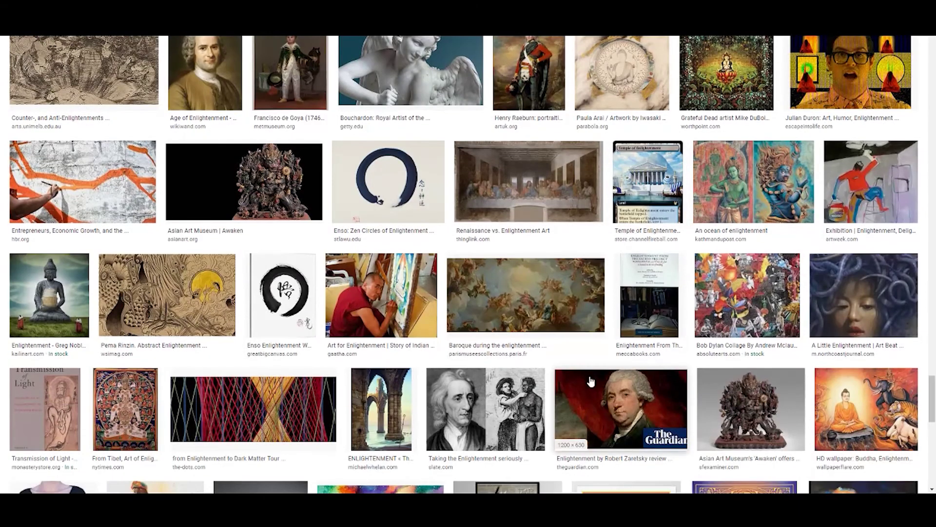
Open and close the HD Buddha wallpaper preview, then return to the top of the results.
{"action": "left_click", "coordinate": [848, 416]}
{"action": "scroll", "coordinate": [841, 414], "scroll_direction": "down", "scroll_amount": 2}
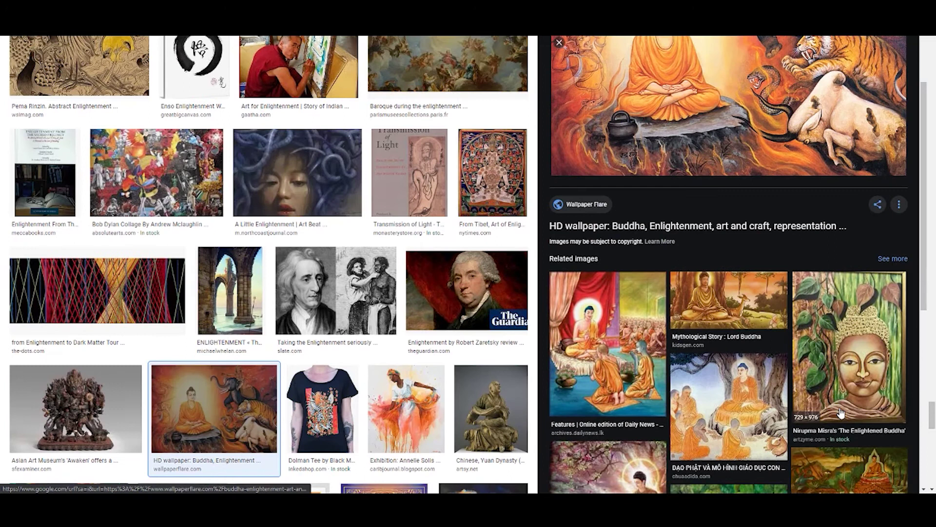
{"action": "scroll", "coordinate": [841, 414], "scroll_direction": "down", "scroll_amount": 3}
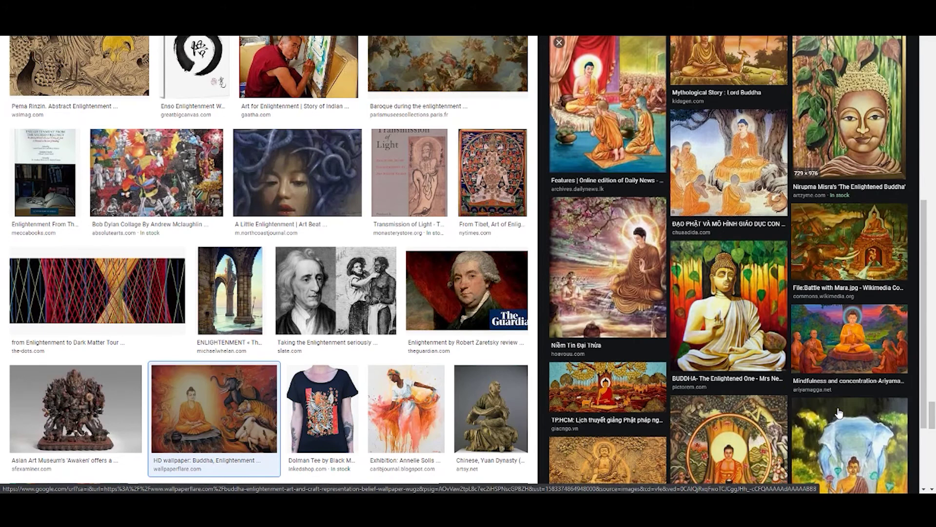
{"action": "left_click", "coordinate": [559, 43]}
{"action": "scroll", "coordinate": [296, 242], "scroll_direction": "down", "scroll_amount": 2}
{"action": "scroll", "coordinate": [249, 292], "scroll_direction": "down", "scroll_amount": 2}
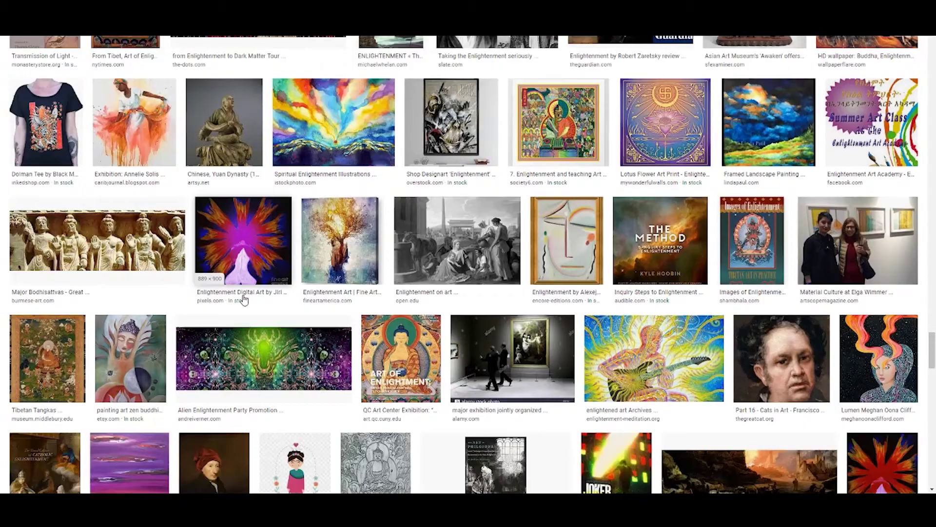
{"action": "scroll", "coordinate": [307, 278], "scroll_direction": "up", "scroll_amount": 5}
{"action": "scroll", "coordinate": [336, 273], "scroll_direction": "up", "scroll_amount": 5}
{"action": "scroll", "coordinate": [351, 256], "scroll_direction": "up", "scroll_amount": 5}
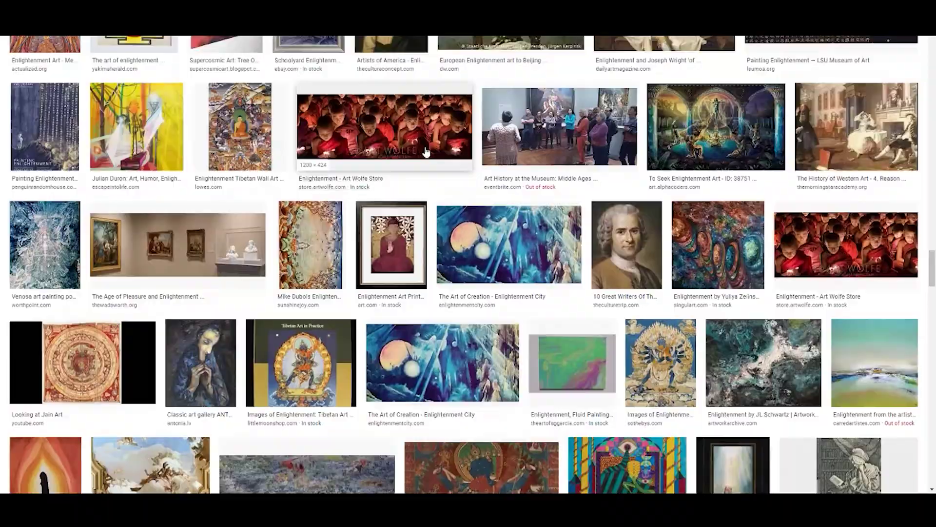
{"action": "scroll", "coordinate": [373, 227], "scroll_direction": "up", "scroll_amount": 5}
{"action": "scroll", "coordinate": [395, 198], "scroll_direction": "up", "scroll_amount": 5}
{"action": "scroll", "coordinate": [417, 160], "scroll_direction": "up", "scroll_amount": 5}
{"action": "scroll", "coordinate": [429, 140], "scroll_direction": "up", "scroll_amount": 5}
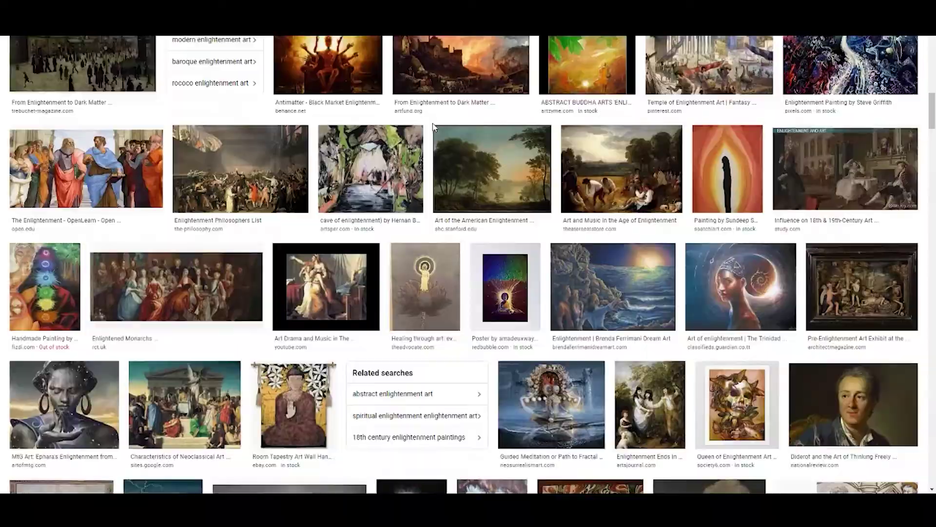
{"action": "scroll", "coordinate": [429, 140], "scroll_direction": "up", "scroll_amount": 5}
{"action": "scroll", "coordinate": [429, 140], "scroll_direction": "up", "scroll_amount": 5}
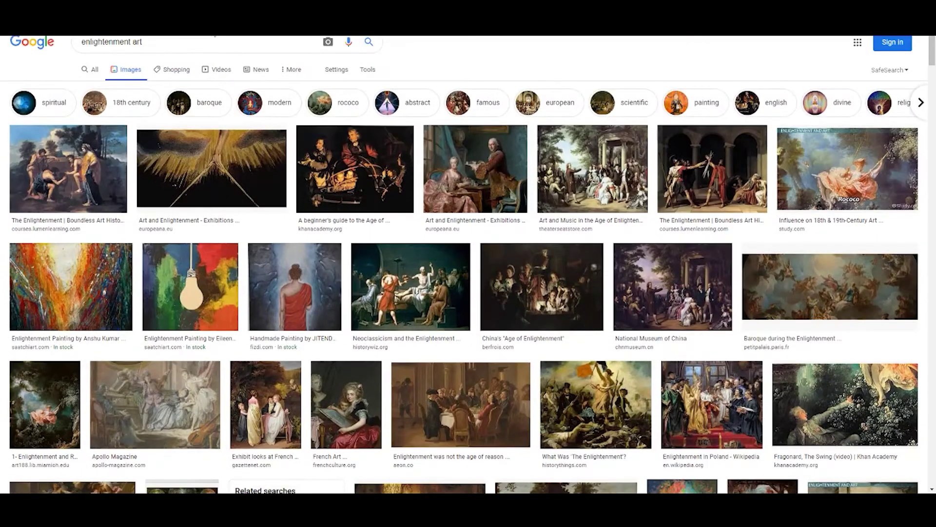
Replace the query with 'two artists skull skewed on the ground' and run the image search.
{"action": "triple_click", "coordinate": [157, 47]}
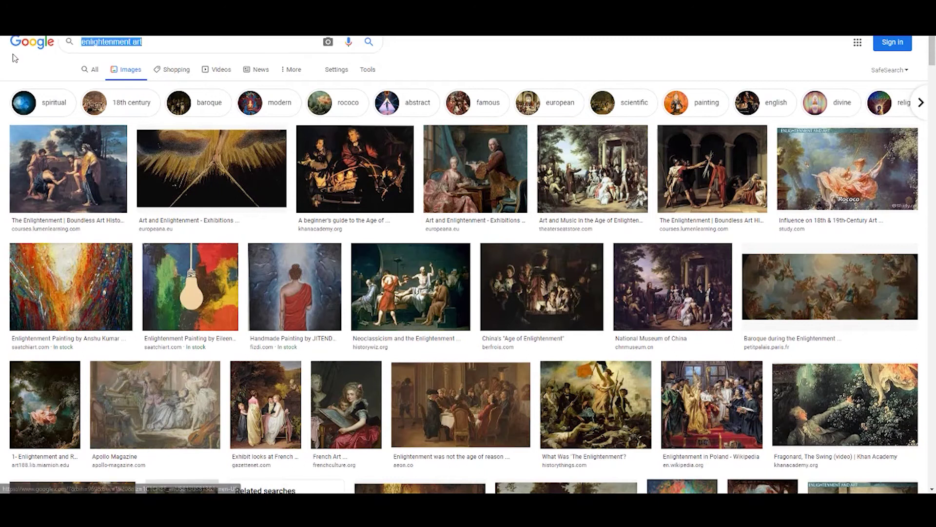
{"action": "key", "text": "BackSpace"}
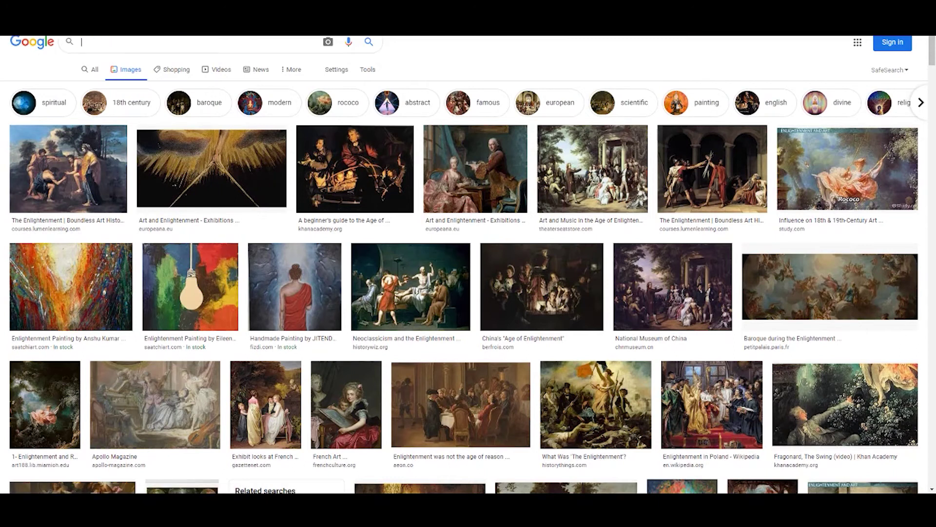
{"action": "type", "text": "two "}
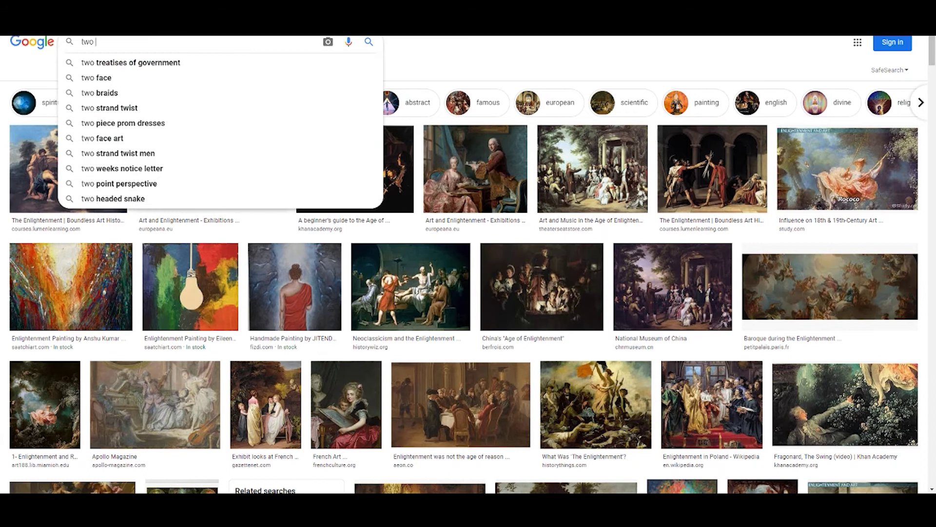
{"action": "type", "text": "artists "}
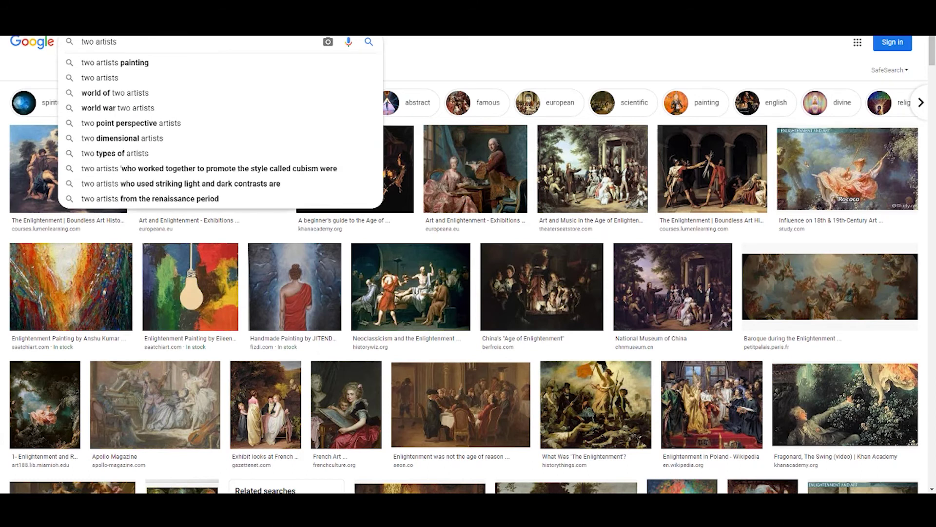
{"action": "type", "text": "k"}
{"action": "key", "text": "BackSpace"}
{"action": "type", "text": "s"}
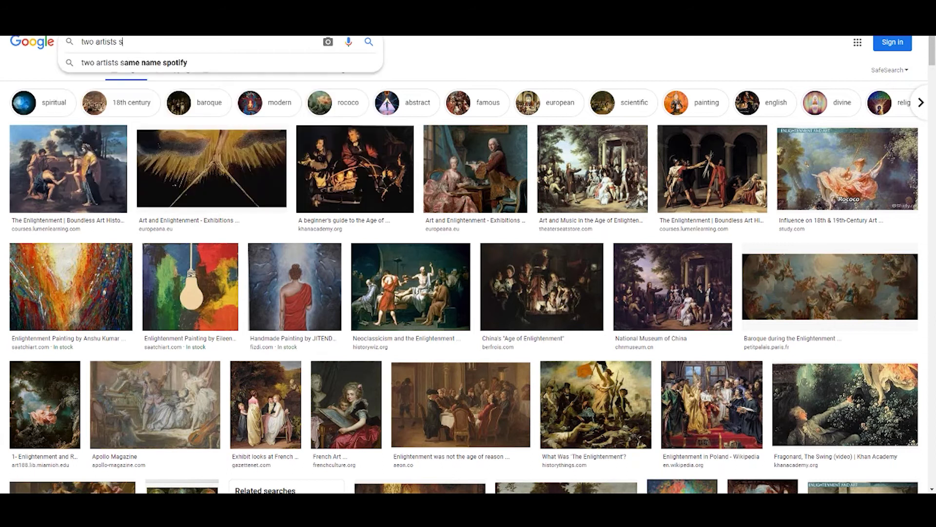
{"action": "type", "text": "kull skewed on the ground"}
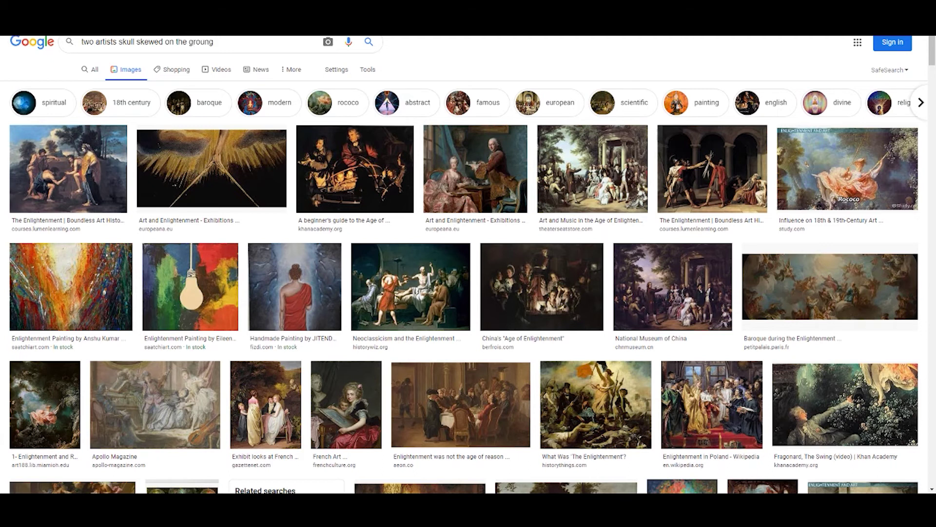
{"action": "key", "text": "Return"}
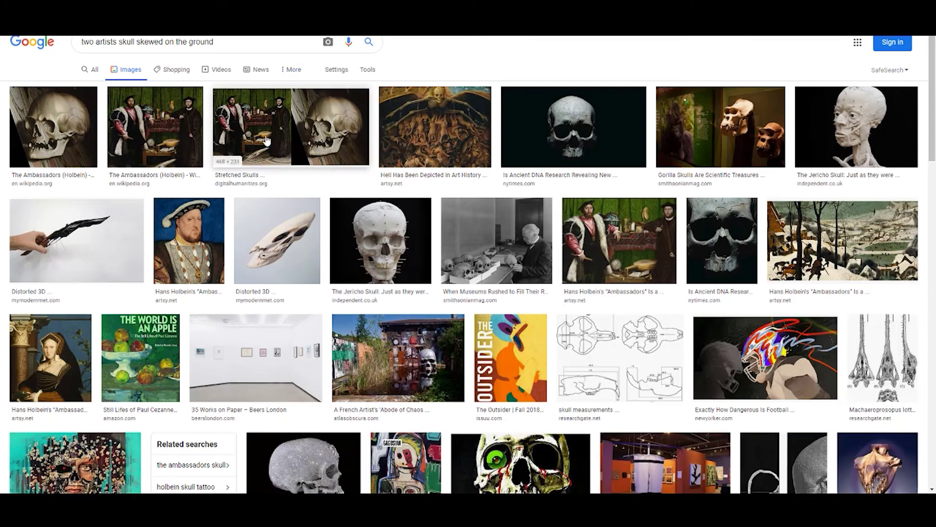
{"action": "left_click", "coordinate": [267, 140]}
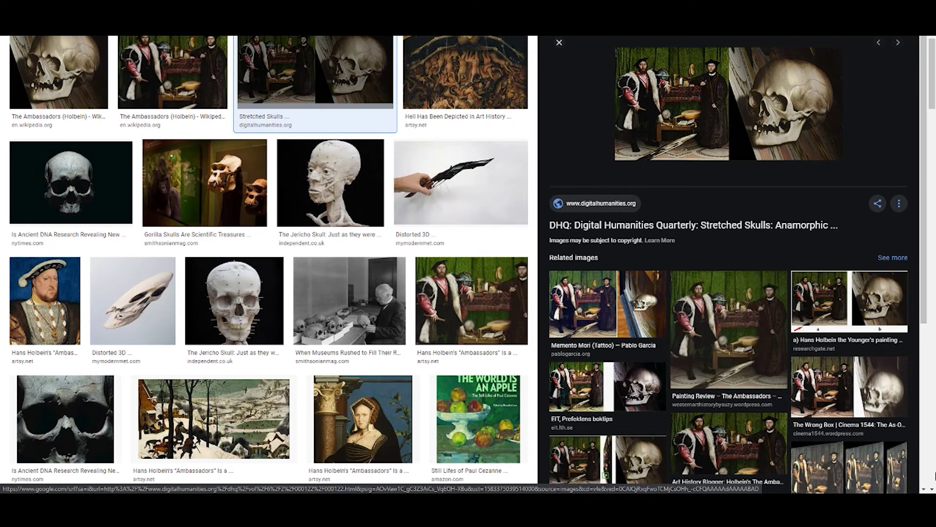
{"action": "scroll", "coordinate": [760, 449], "scroll_direction": "down", "scroll_amount": 1}
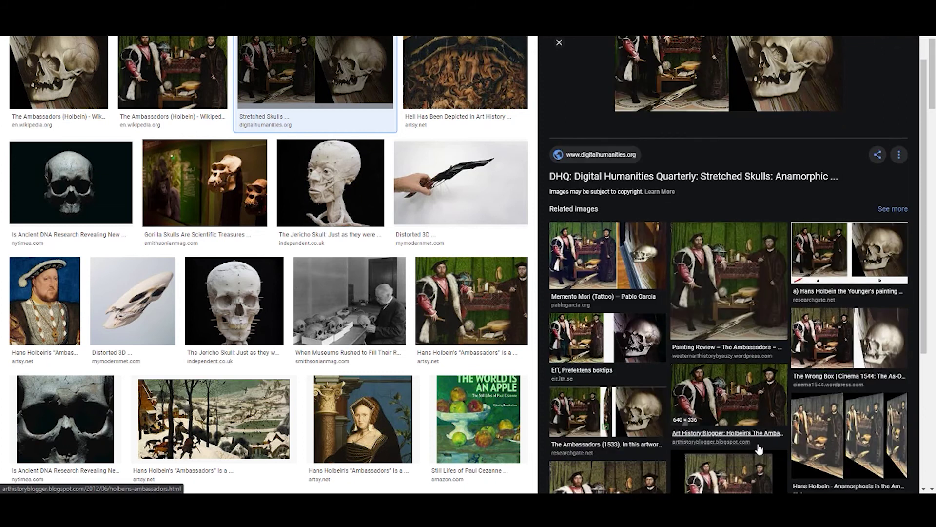
{"action": "left_click", "coordinate": [795, 444]}
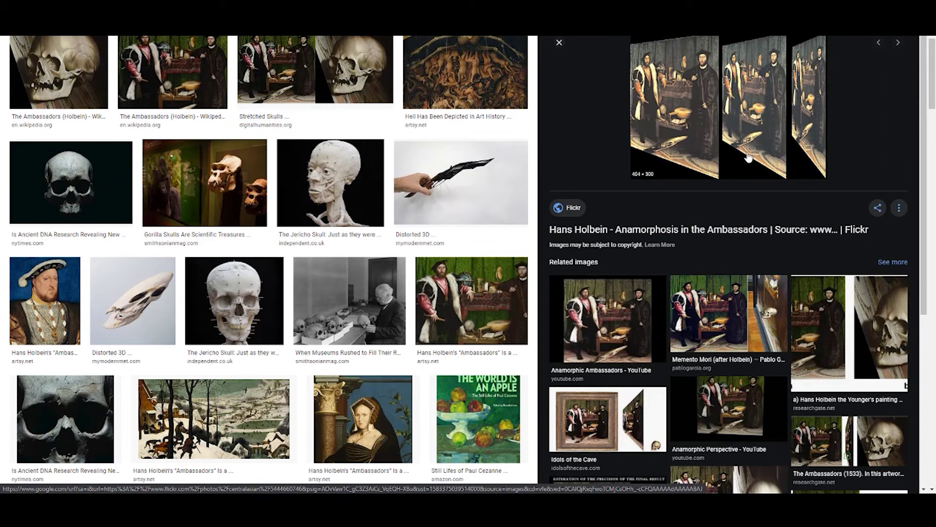
{"action": "scroll", "coordinate": [766, 389], "scroll_direction": "down", "scroll_amount": 2}
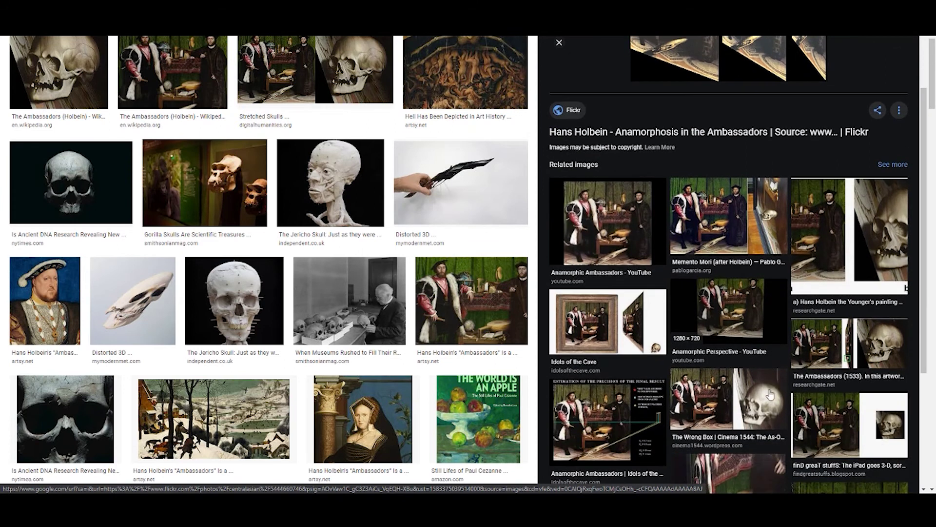
{"action": "scroll", "coordinate": [763, 382], "scroll_direction": "down", "scroll_amount": 4}
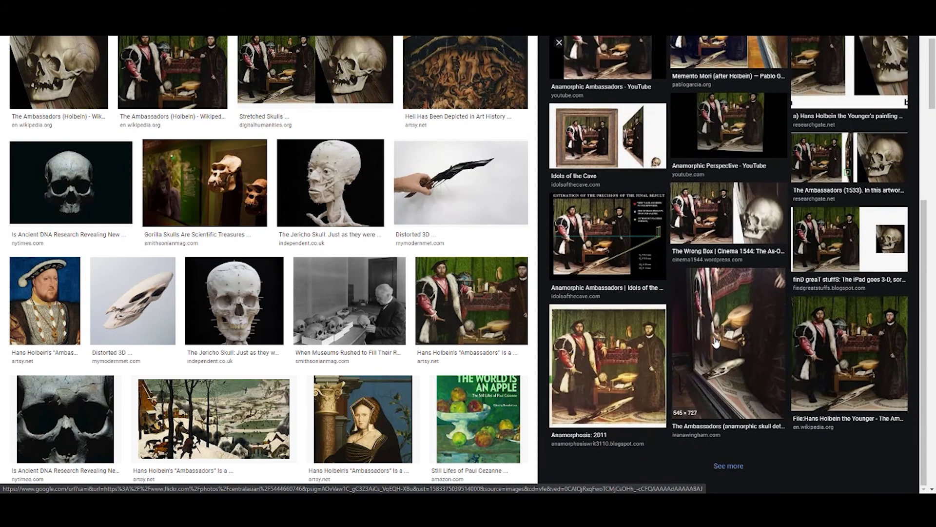
{"action": "left_click", "coordinate": [561, 44]}
{"action": "scroll", "coordinate": [628, 277], "scroll_direction": "down", "scroll_amount": 3}
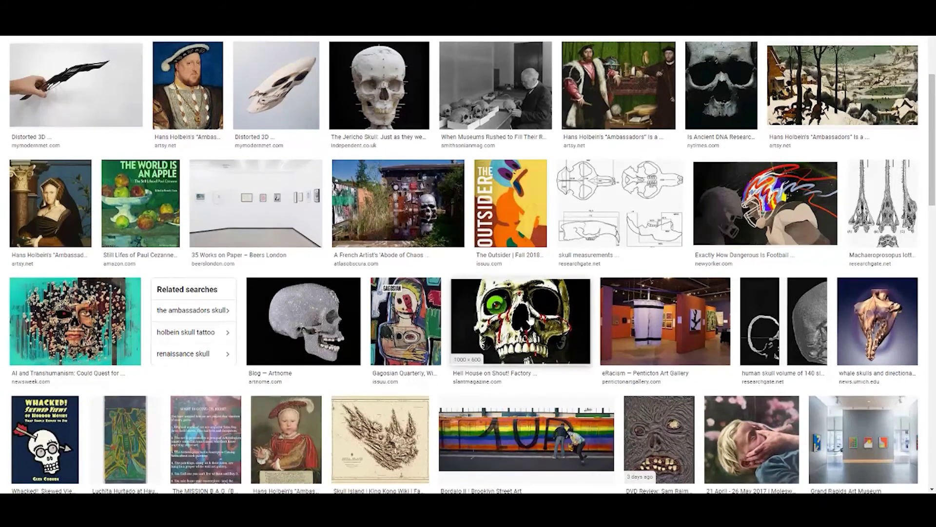
{"action": "scroll", "coordinate": [628, 276], "scroll_direction": "down", "scroll_amount": 2}
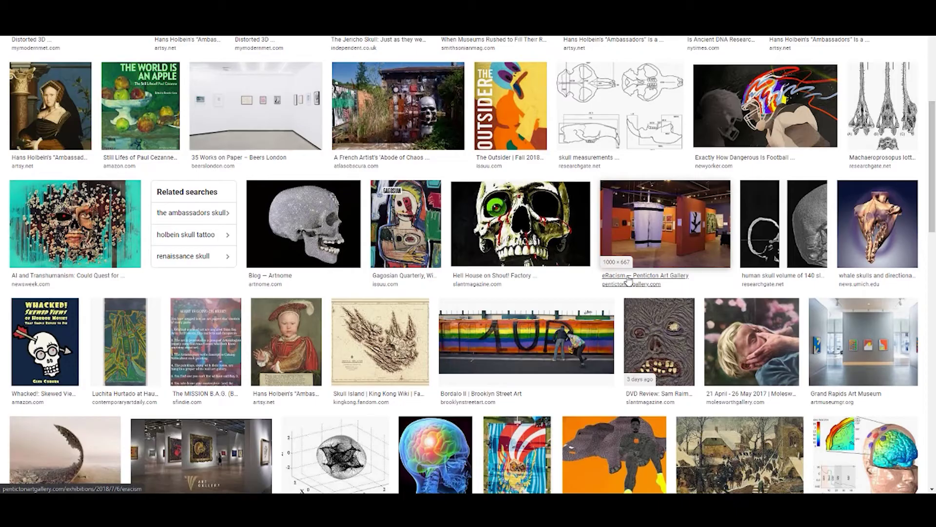
{"action": "scroll", "coordinate": [628, 280], "scroll_direction": "down", "scroll_amount": 3}
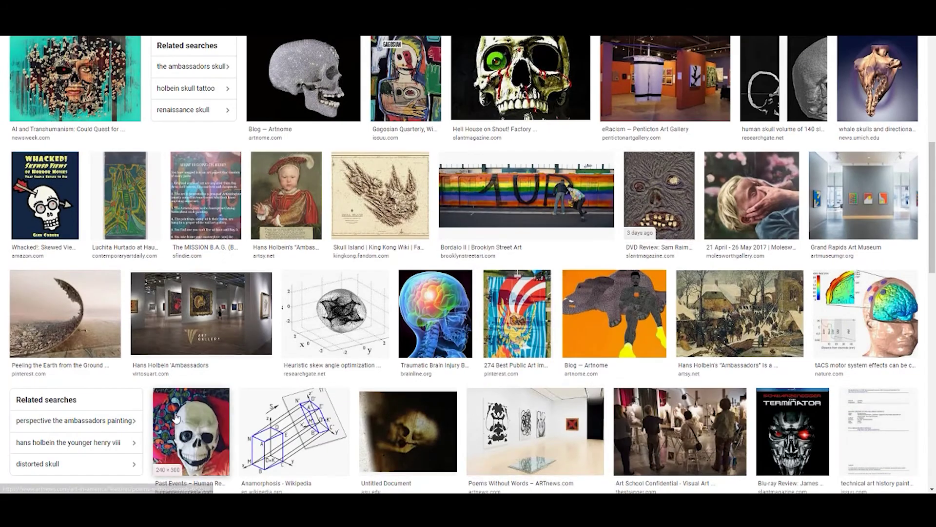
{"action": "scroll", "coordinate": [176, 417], "scroll_direction": "down", "scroll_amount": 1}
{"action": "scroll", "coordinate": [570, 395], "scroll_direction": "down", "scroll_amount": 2}
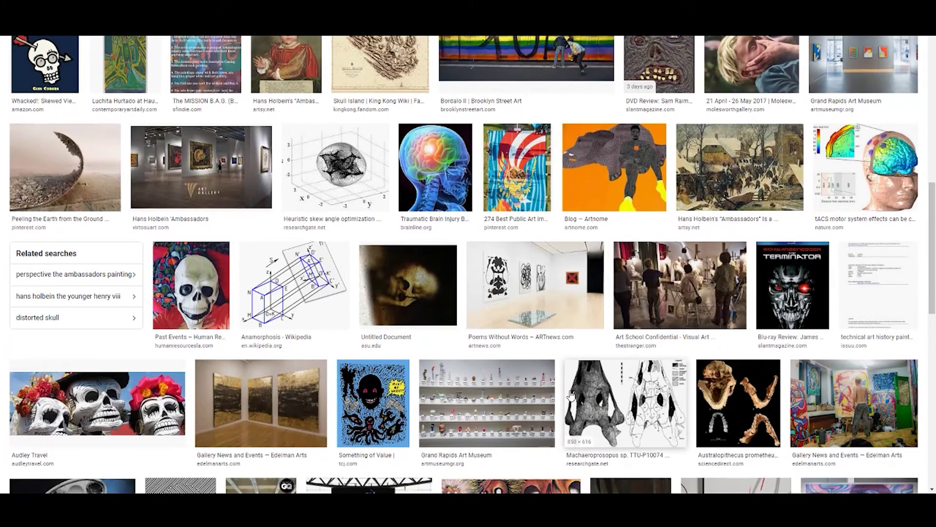
{"action": "scroll", "coordinate": [571, 446], "scroll_direction": "down", "scroll_amount": 2}
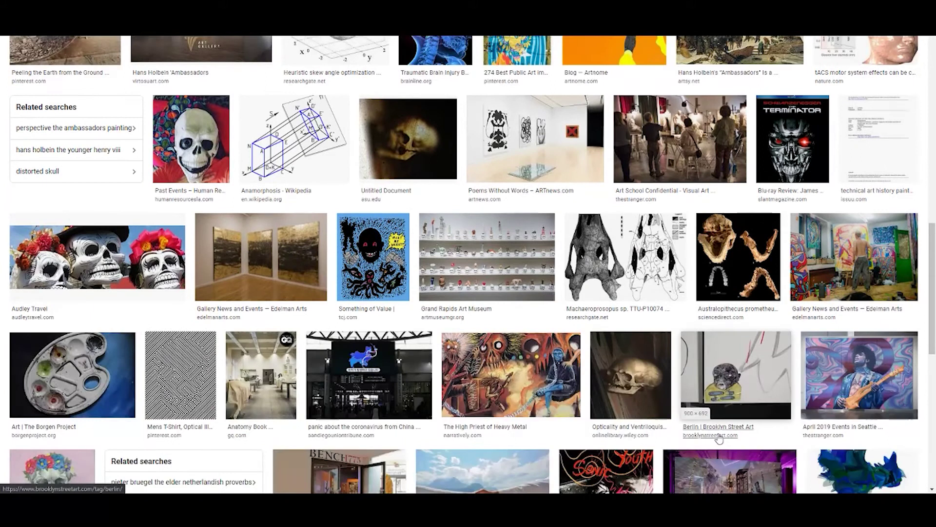
{"action": "scroll", "coordinate": [645, 435], "scroll_direction": "down", "scroll_amount": 1}
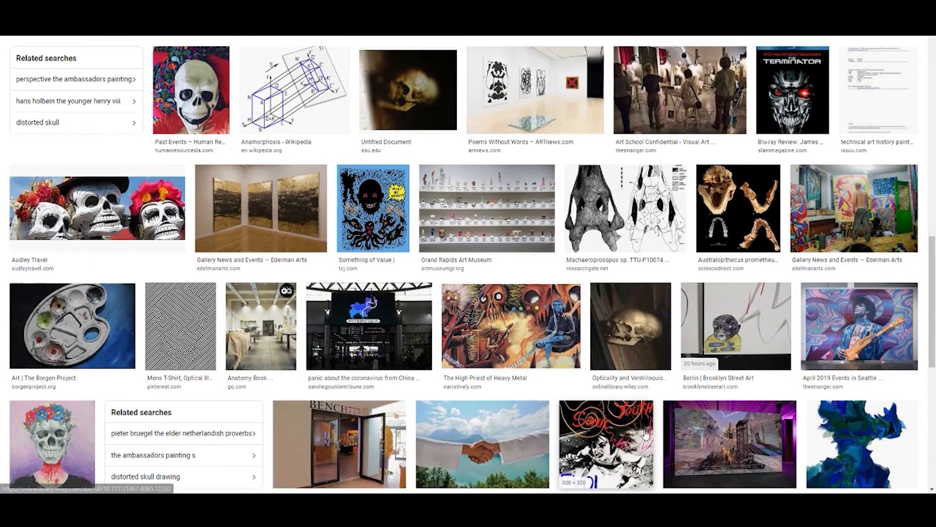
{"action": "scroll", "coordinate": [530, 440], "scroll_direction": "down", "scroll_amount": 2}
{"action": "scroll", "coordinate": [454, 416], "scroll_direction": "down", "scroll_amount": 1}
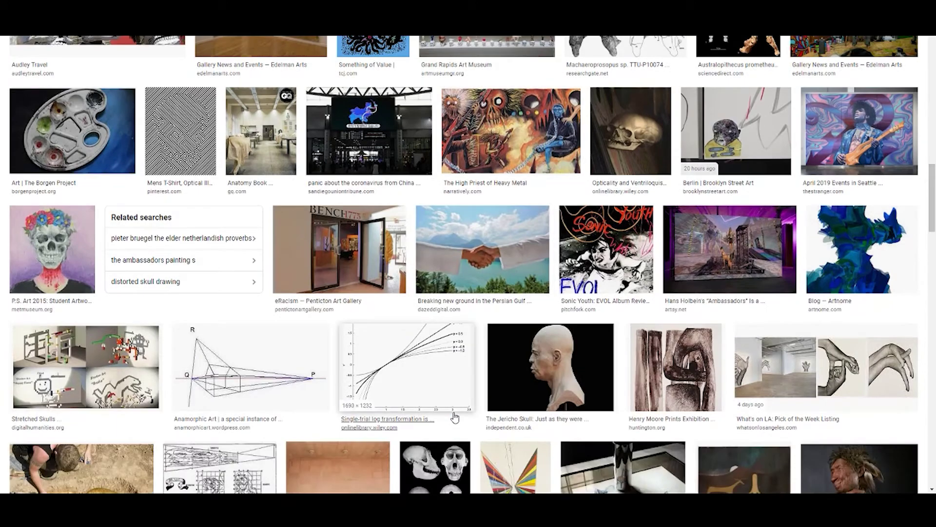
{"action": "scroll", "coordinate": [453, 417], "scroll_direction": "down", "scroll_amount": 2}
{"action": "scroll", "coordinate": [453, 416], "scroll_direction": "down", "scroll_amount": 1}
{"action": "scroll", "coordinate": [483, 418], "scroll_direction": "down", "scroll_amount": 1}
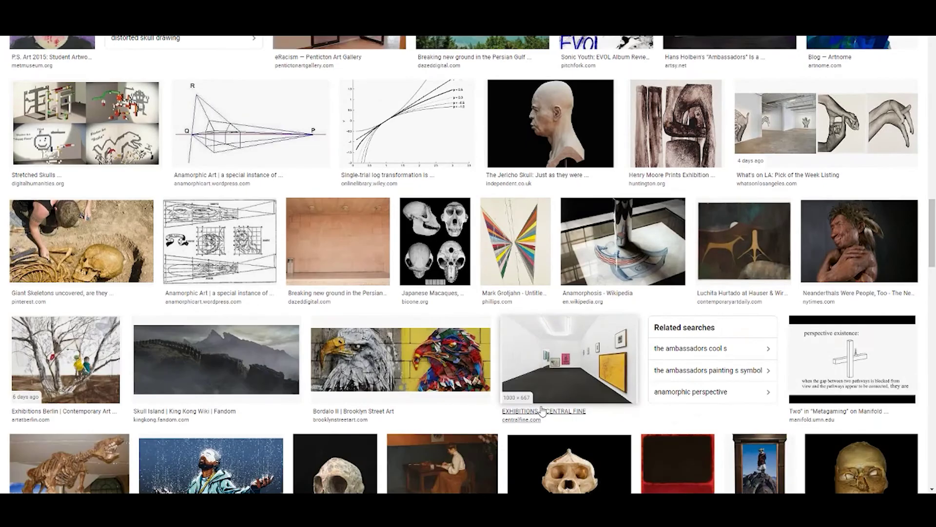
{"action": "scroll", "coordinate": [508, 421], "scroll_direction": "down", "scroll_amount": 1}
{"action": "scroll", "coordinate": [483, 419], "scroll_direction": "down", "scroll_amount": 2}
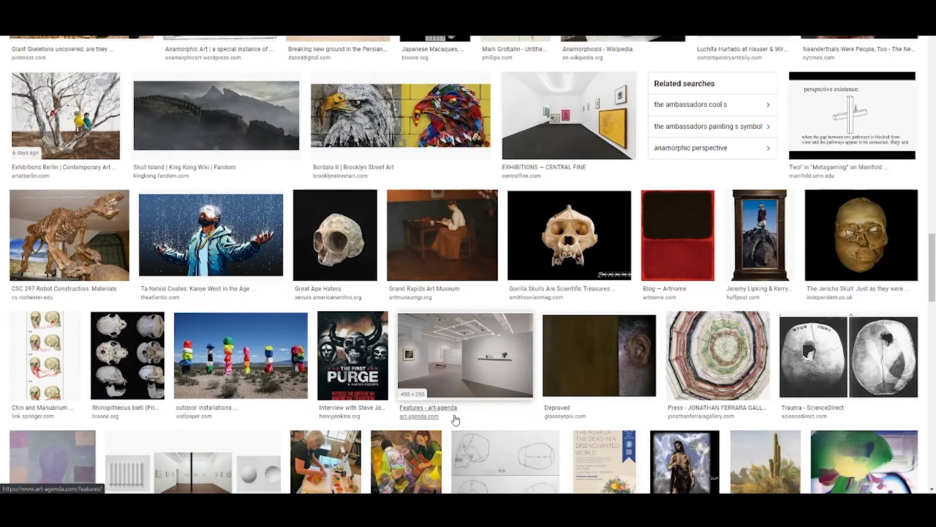
{"action": "scroll", "coordinate": [454, 416], "scroll_direction": "down", "scroll_amount": 1}
{"action": "scroll", "coordinate": [465, 416], "scroll_direction": "down", "scroll_amount": 1}
{"action": "scroll", "coordinate": [474, 417], "scroll_direction": "down", "scroll_amount": 2}
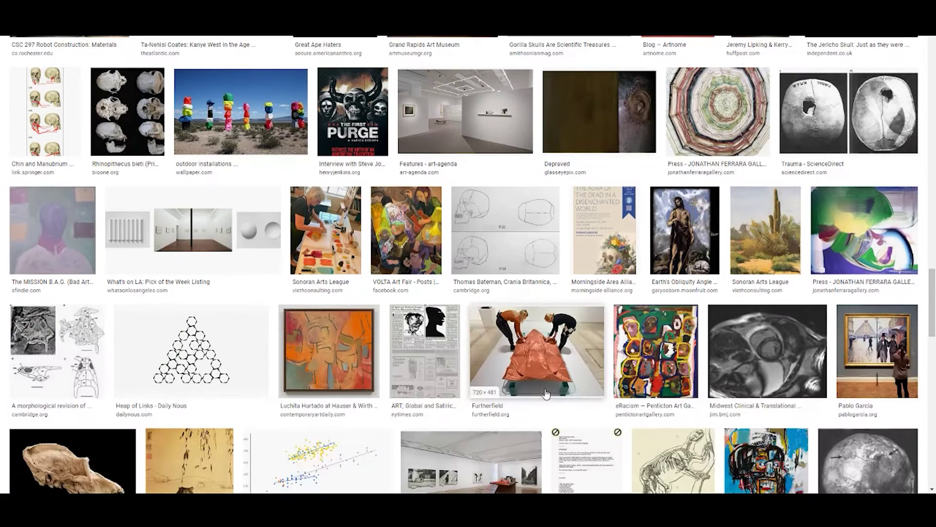
{"action": "scroll", "coordinate": [545, 393], "scroll_direction": "down", "scroll_amount": 2}
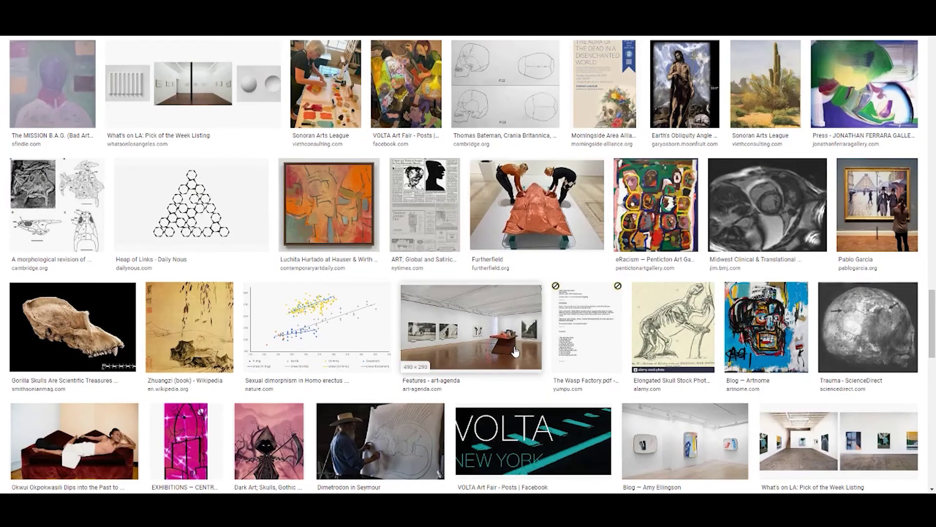
{"action": "scroll", "coordinate": [514, 351], "scroll_direction": "down", "scroll_amount": 1}
{"action": "scroll", "coordinate": [505, 336], "scroll_direction": "down", "scroll_amount": 3}
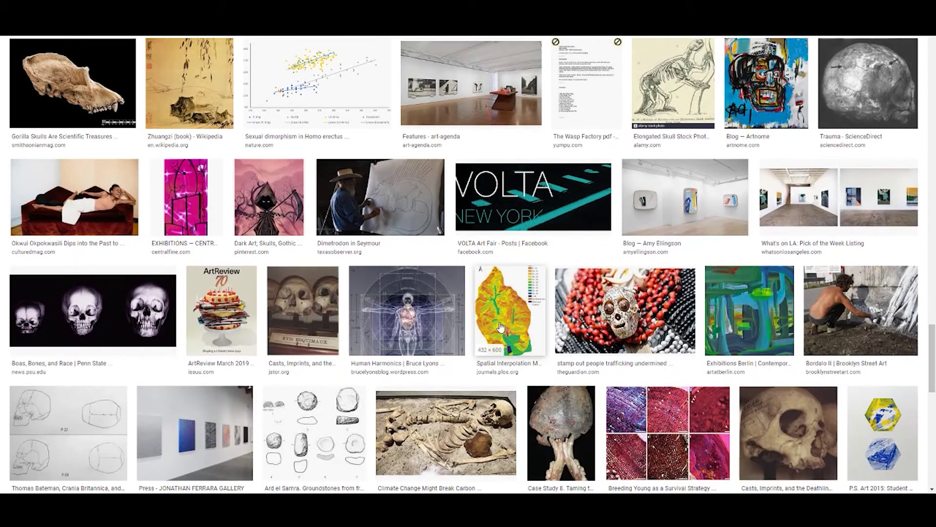
{"action": "scroll", "coordinate": [501, 326], "scroll_direction": "down", "scroll_amount": 2}
{"action": "scroll", "coordinate": [501, 326], "scroll_direction": "down", "scroll_amount": 2}
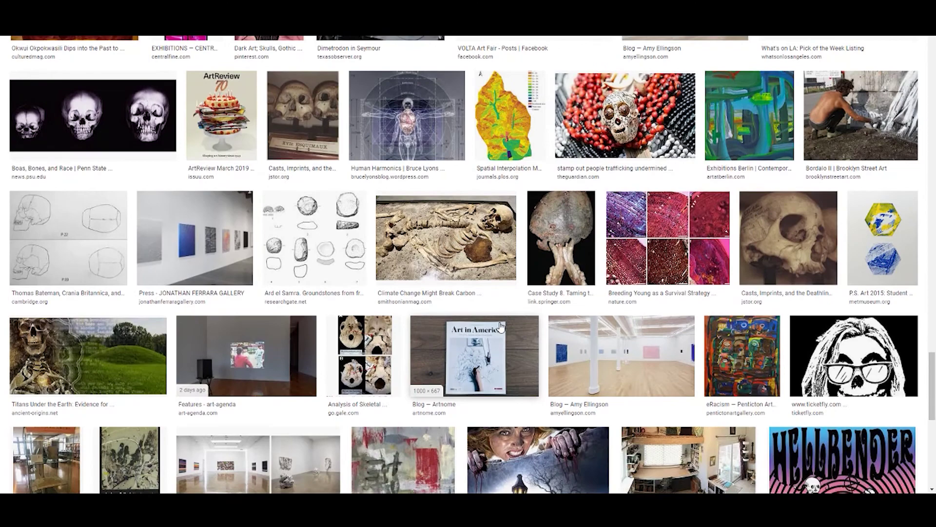
{"action": "scroll", "coordinate": [500, 326], "scroll_direction": "down", "scroll_amount": 3}
{"action": "scroll", "coordinate": [500, 327], "scroll_direction": "down", "scroll_amount": 2}
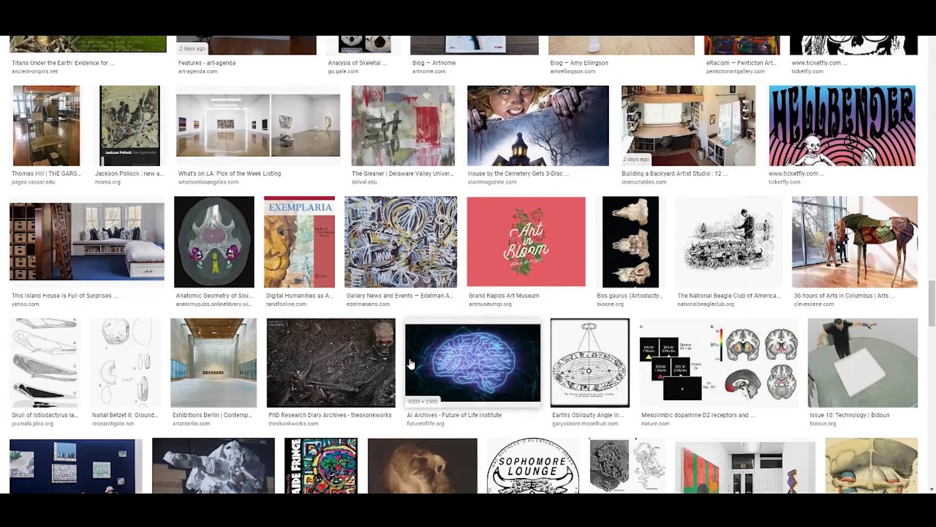
{"action": "scroll", "coordinate": [410, 363], "scroll_direction": "up", "scroll_amount": 5}
{"action": "scroll", "coordinate": [410, 362], "scroll_direction": "up", "scroll_amount": 5}
{"action": "scroll", "coordinate": [408, 357], "scroll_direction": "up", "scroll_amount": 5}
{"action": "scroll", "coordinate": [402, 351], "scroll_direction": "up", "scroll_amount": 4}
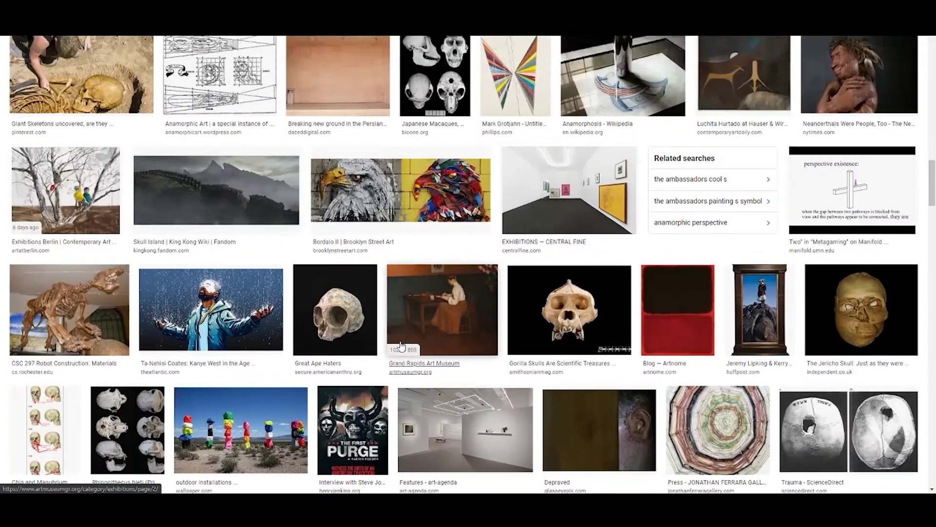
{"action": "scroll", "coordinate": [401, 346], "scroll_direction": "up", "scroll_amount": 5}
{"action": "scroll", "coordinate": [398, 342], "scroll_direction": "up", "scroll_amount": 5}
{"action": "scroll", "coordinate": [395, 339], "scroll_direction": "up", "scroll_amount": 5}
{"action": "scroll", "coordinate": [391, 334], "scroll_direction": "up", "scroll_amount": 5}
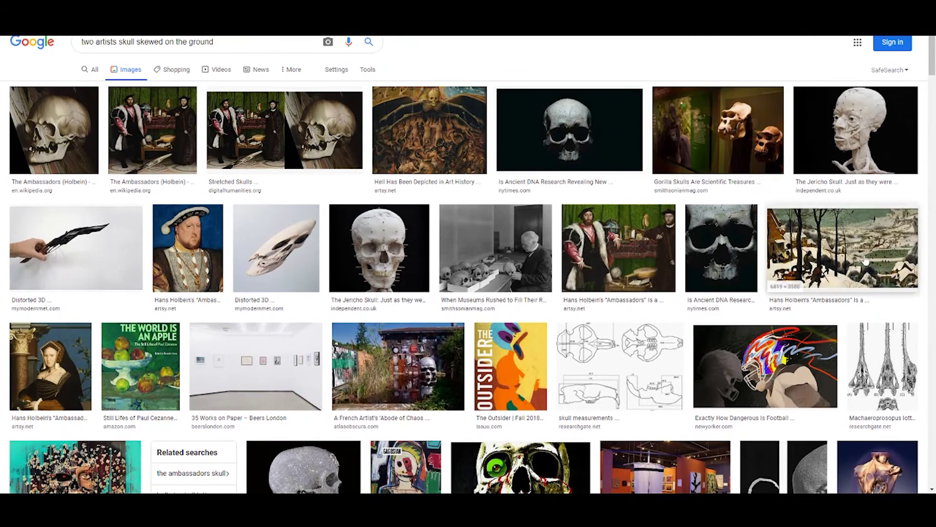
{"action": "left_click", "coordinate": [841, 276]}
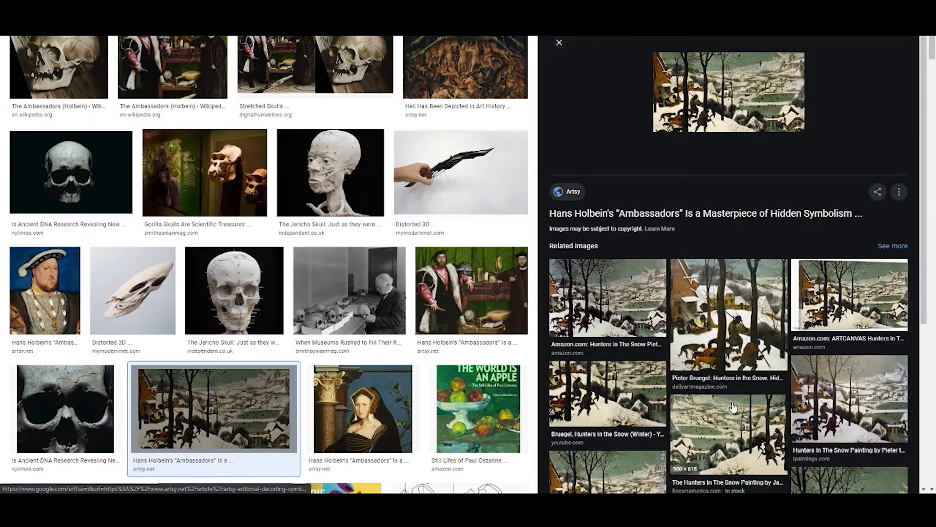
{"action": "scroll", "coordinate": [734, 402], "scroll_direction": "down", "scroll_amount": 2}
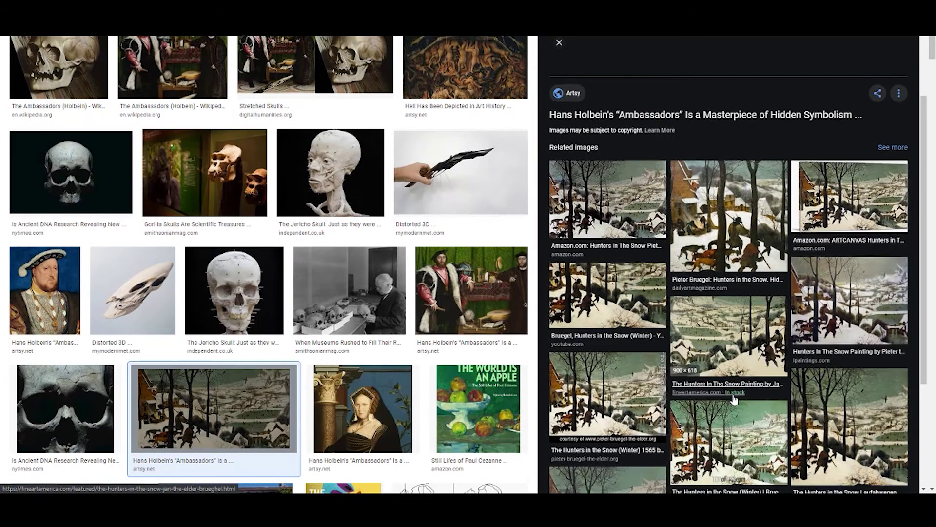
{"action": "scroll", "coordinate": [733, 399], "scroll_direction": "down", "scroll_amount": 1}
{"action": "scroll", "coordinate": [735, 400], "scroll_direction": "up", "scroll_amount": 1}
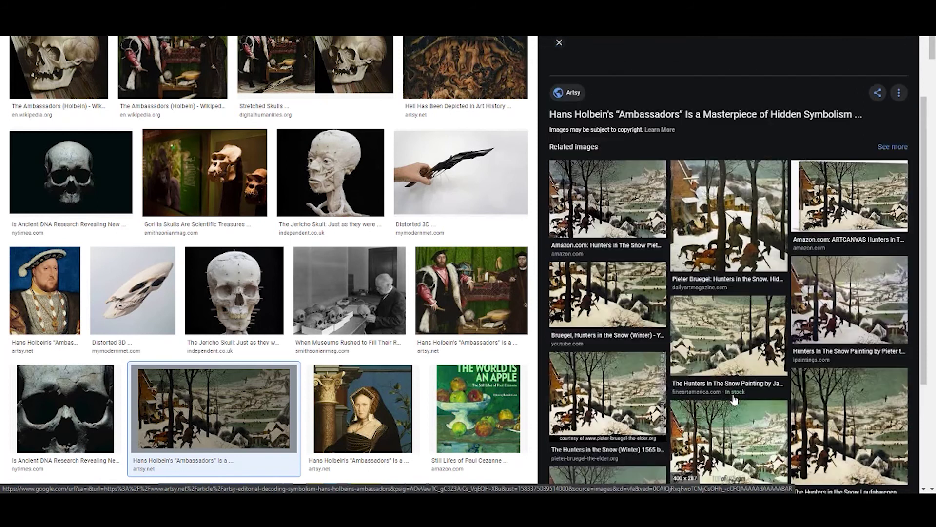
{"action": "scroll", "coordinate": [734, 400], "scroll_direction": "up", "scroll_amount": 2}
{"action": "scroll", "coordinate": [734, 399], "scroll_direction": "down", "scroll_amount": 3}
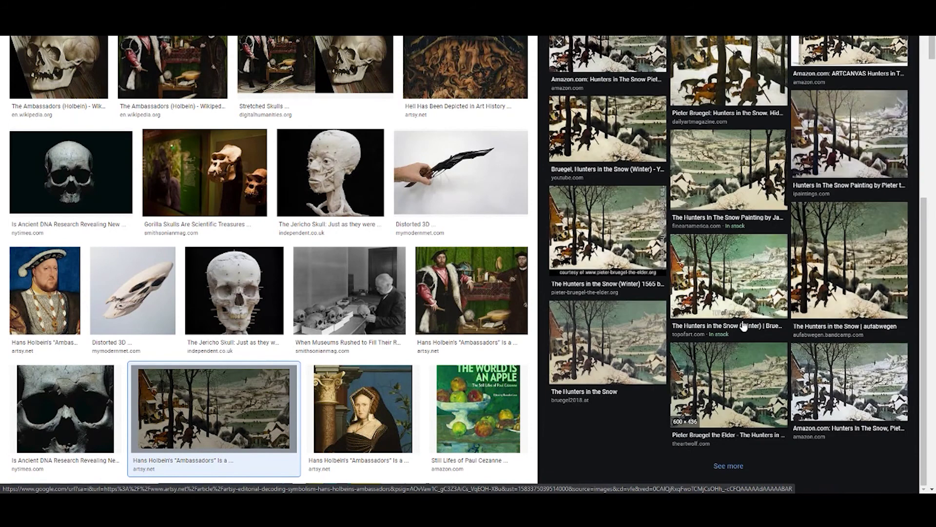
{"action": "left_click", "coordinate": [559, 44]}
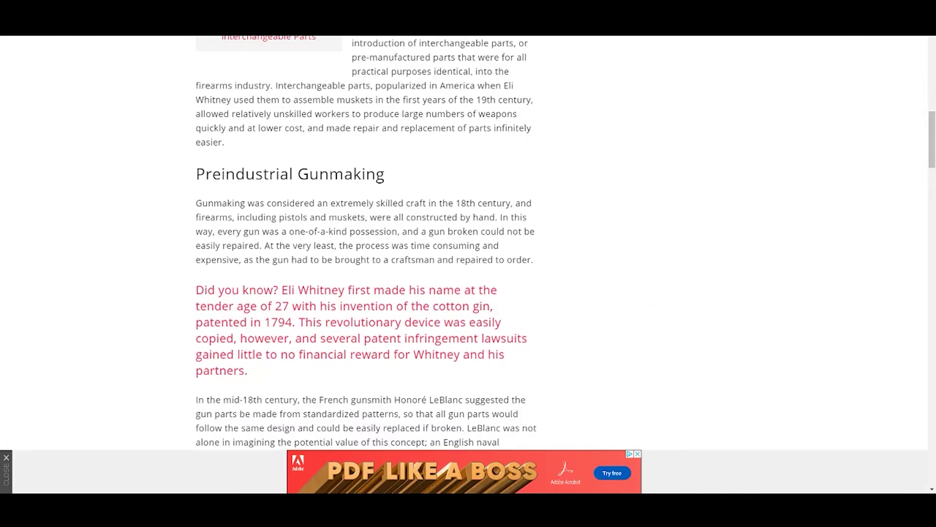
Go back to the search results and use the corrected spelling 'interchangeable parts'.
{"action": "key", "text": "alt+Left"}
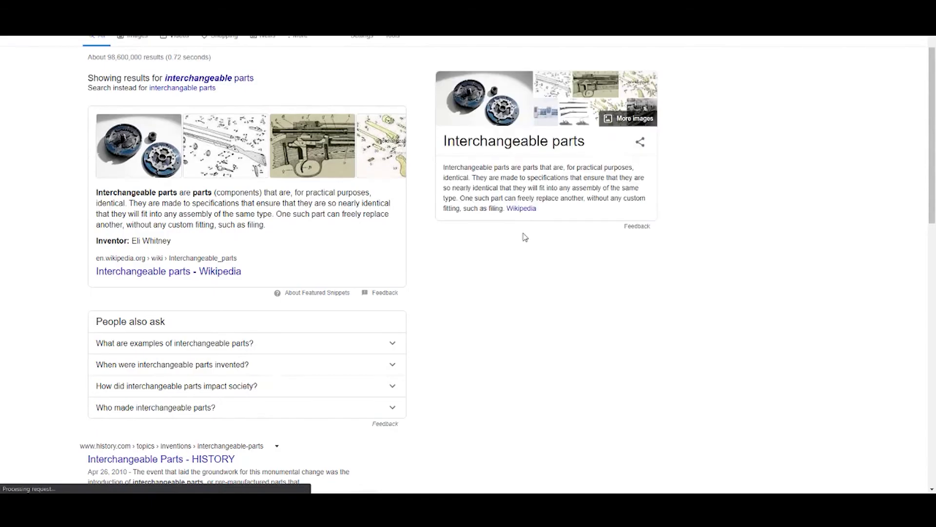
{"action": "left_click", "coordinate": [210, 127]}
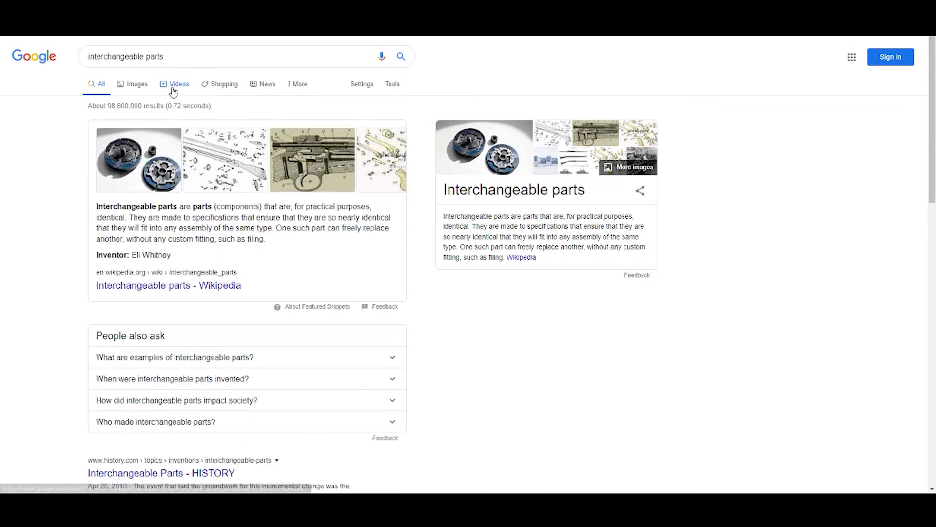
Scroll the interchangeable parts image results far down and back to the top.
{"action": "left_click", "coordinate": [131, 85]}
{"action": "scroll", "coordinate": [740, 288], "scroll_direction": "down", "scroll_amount": 2}
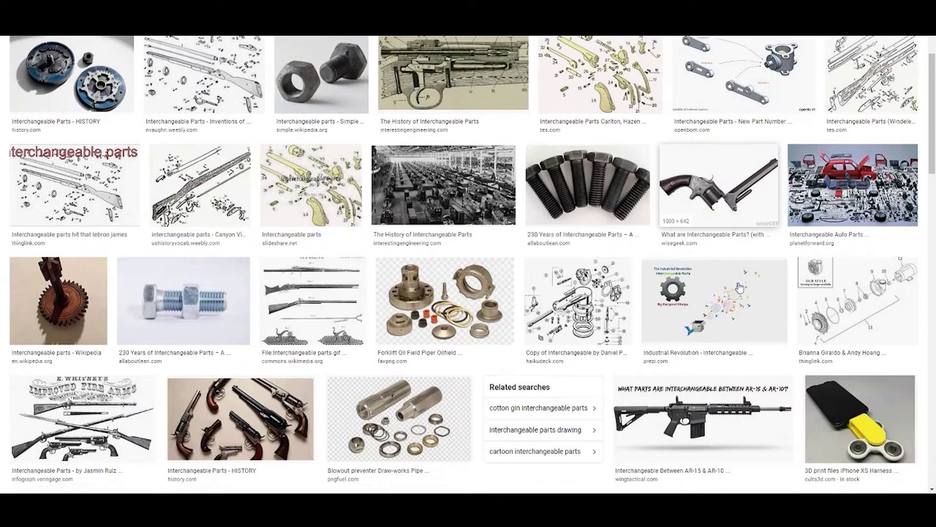
{"action": "scroll", "coordinate": [740, 287], "scroll_direction": "down", "scroll_amount": 1}
{"action": "scroll", "coordinate": [617, 311], "scroll_direction": "down", "scroll_amount": 2}
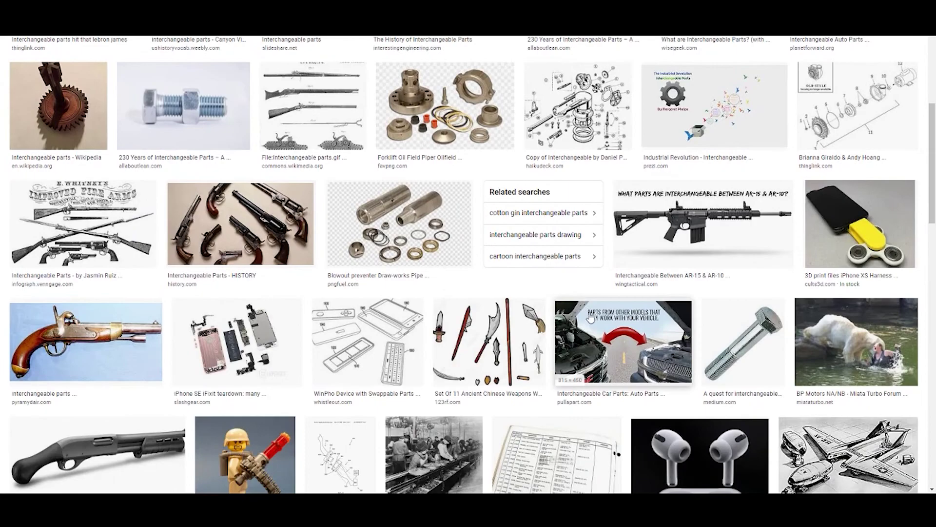
{"action": "scroll", "coordinate": [591, 319], "scroll_direction": "down", "scroll_amount": 1}
{"action": "scroll", "coordinate": [591, 319], "scroll_direction": "down", "scroll_amount": 1}
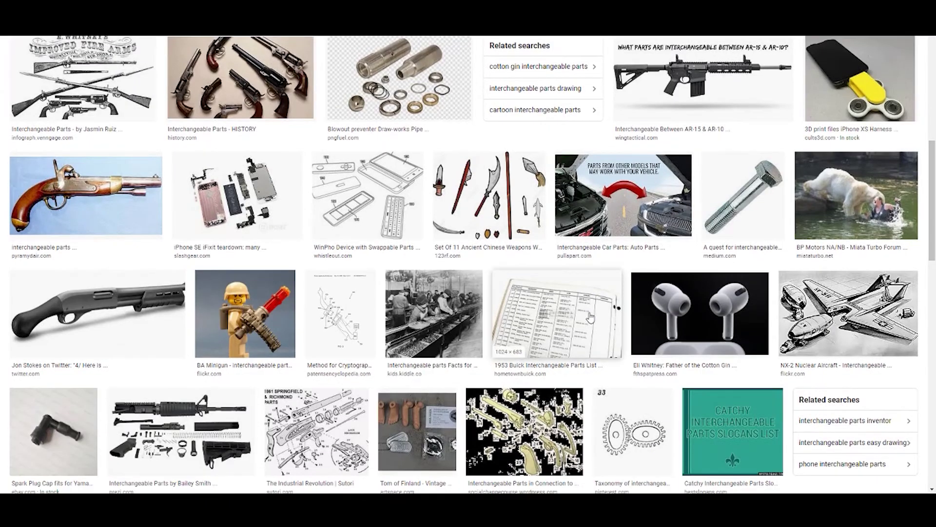
{"action": "scroll", "coordinate": [590, 318], "scroll_direction": "down", "scroll_amount": 1}
{"action": "scroll", "coordinate": [589, 318], "scroll_direction": "down", "scroll_amount": 1}
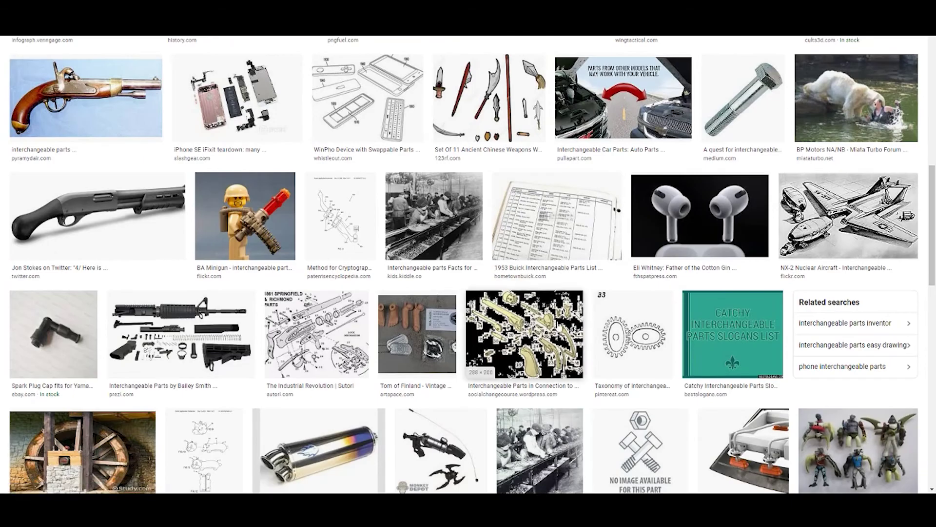
{"action": "scroll", "coordinate": [324, 431], "scroll_direction": "down", "scroll_amount": 1}
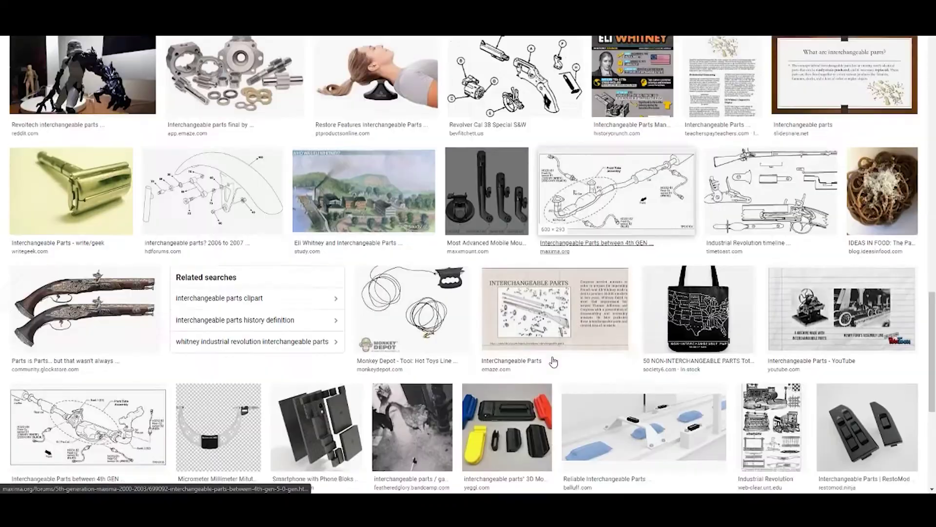
{"action": "scroll", "coordinate": [554, 361], "scroll_direction": "down", "scroll_amount": 2}
{"action": "scroll", "coordinate": [553, 362], "scroll_direction": "down", "scroll_amount": 3}
{"action": "scroll", "coordinate": [527, 361], "scroll_direction": "down", "scroll_amount": 1}
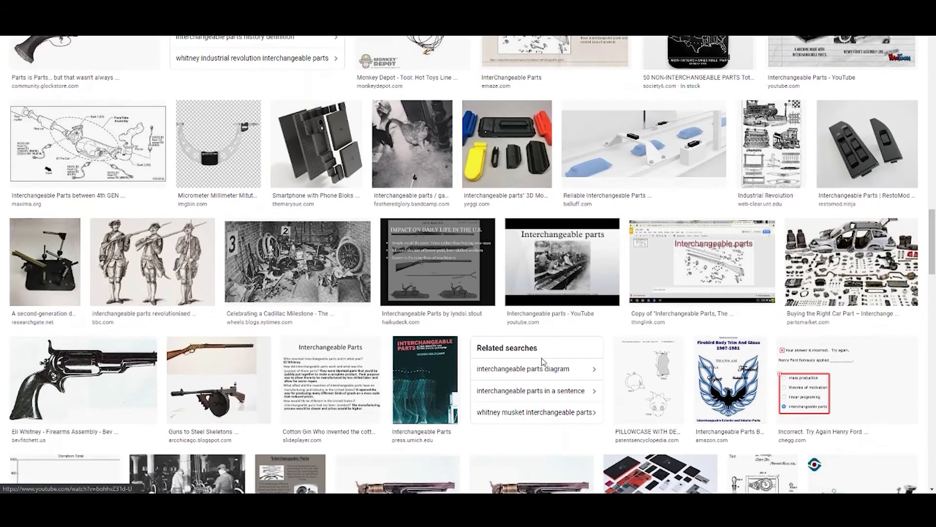
{"action": "scroll", "coordinate": [500, 363], "scroll_direction": "down", "scroll_amount": 2}
{"action": "scroll", "coordinate": [501, 364], "scroll_direction": "down", "scroll_amount": 3}
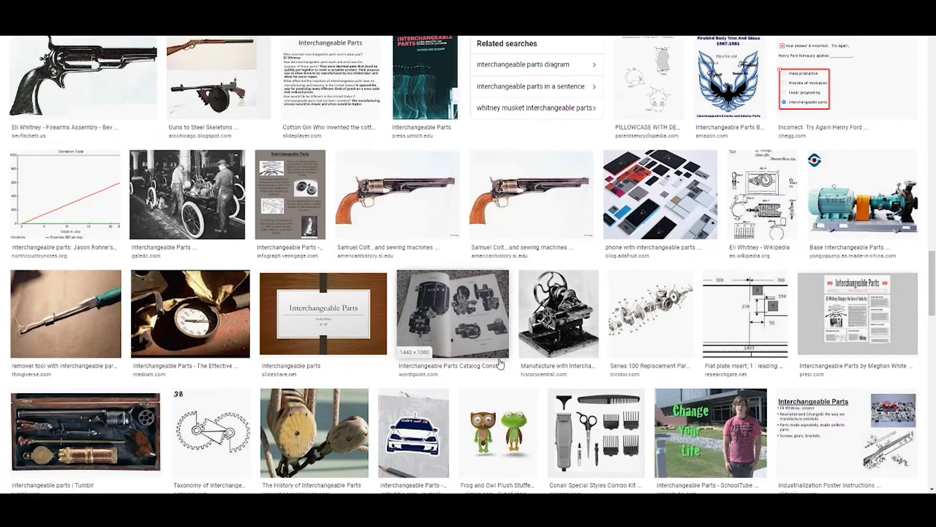
{"action": "scroll", "coordinate": [500, 364], "scroll_direction": "down", "scroll_amount": 2}
{"action": "scroll", "coordinate": [500, 364], "scroll_direction": "down", "scroll_amount": 1}
{"action": "scroll", "coordinate": [437, 357], "scroll_direction": "down", "scroll_amount": 1}
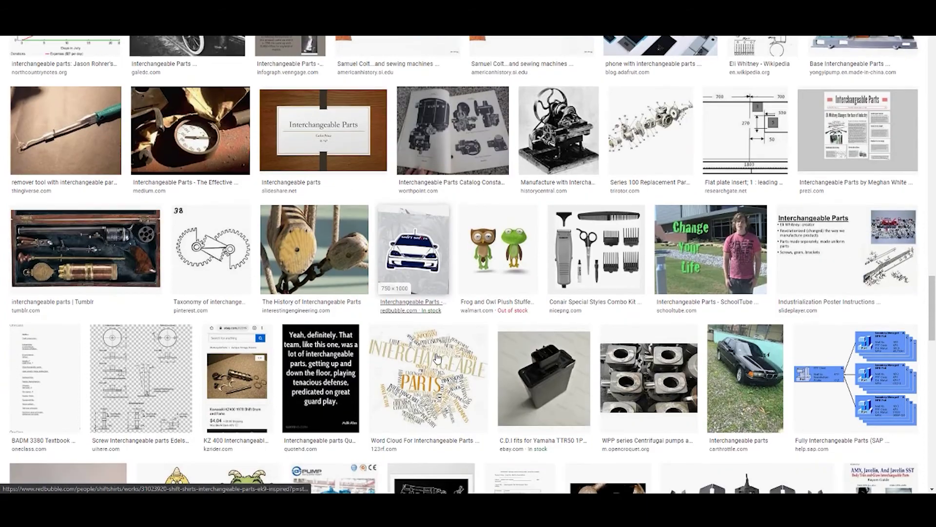
{"action": "scroll", "coordinate": [437, 357], "scroll_direction": "down", "scroll_amount": 1}
{"action": "scroll", "coordinate": [464, 356], "scroll_direction": "down", "scroll_amount": 2}
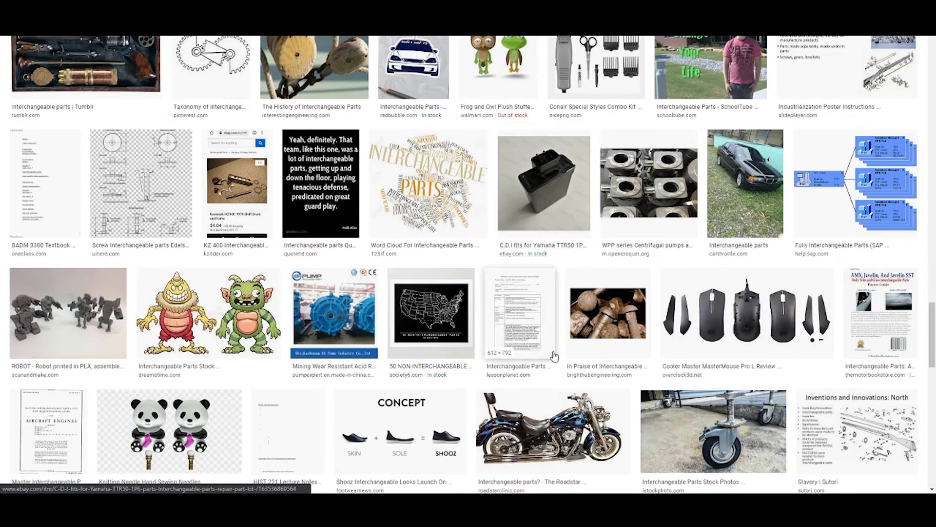
{"action": "scroll", "coordinate": [699, 382], "scroll_direction": "down", "scroll_amount": 1}
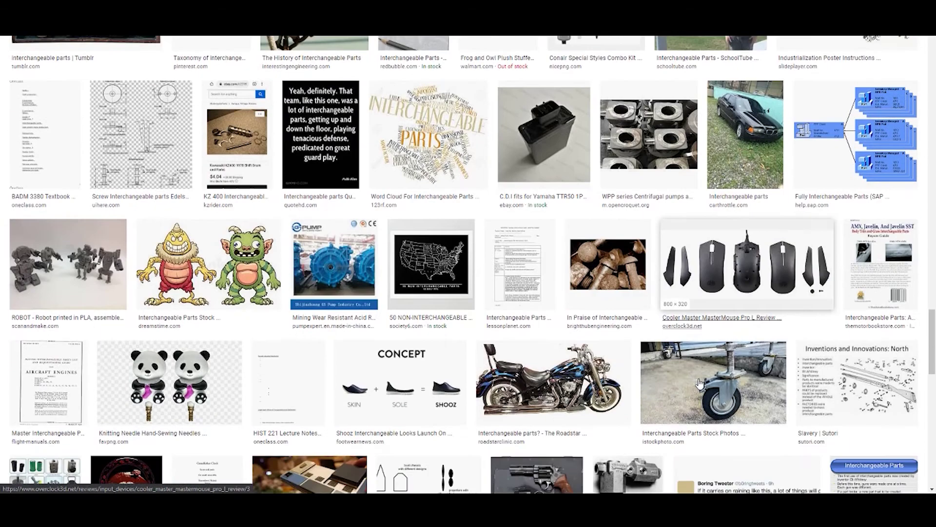
{"action": "scroll", "coordinate": [700, 382], "scroll_direction": "down", "scroll_amount": 2}
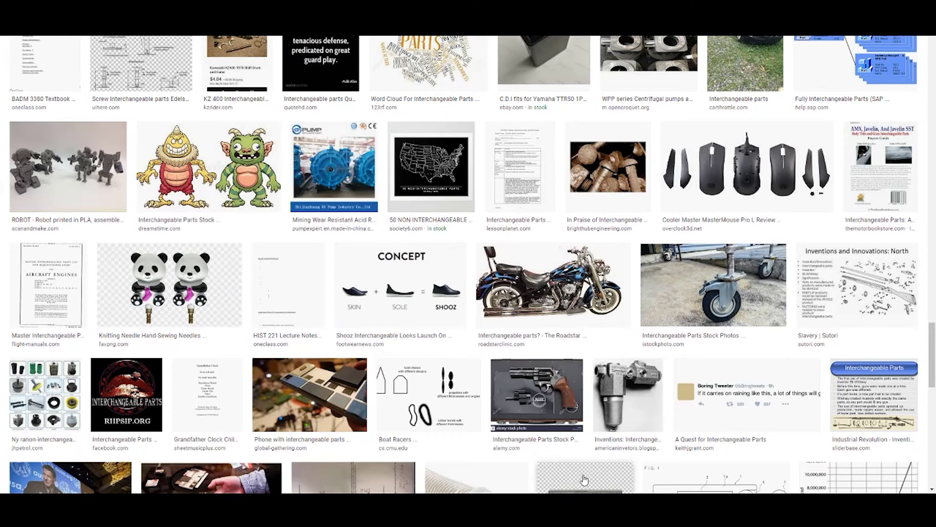
{"action": "scroll", "coordinate": [444, 379], "scroll_direction": "down", "scroll_amount": 1}
{"action": "scroll", "coordinate": [444, 379], "scroll_direction": "down", "scroll_amount": 3}
{"action": "scroll", "coordinate": [443, 379], "scroll_direction": "down", "scroll_amount": 1}
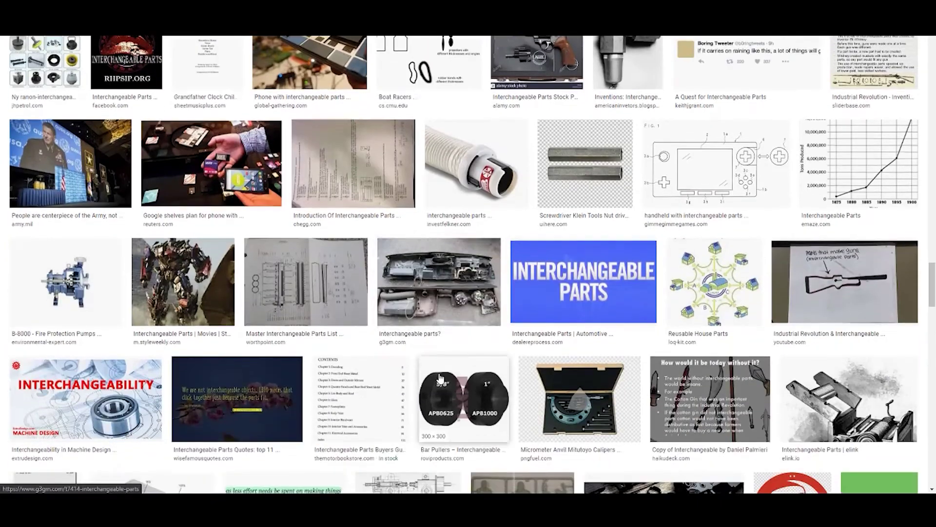
{"action": "scroll", "coordinate": [441, 375], "scroll_direction": "down", "scroll_amount": 2}
{"action": "scroll", "coordinate": [435, 370], "scroll_direction": "down", "scroll_amount": 1}
{"action": "scroll", "coordinate": [433, 296], "scroll_direction": "down", "scroll_amount": 3}
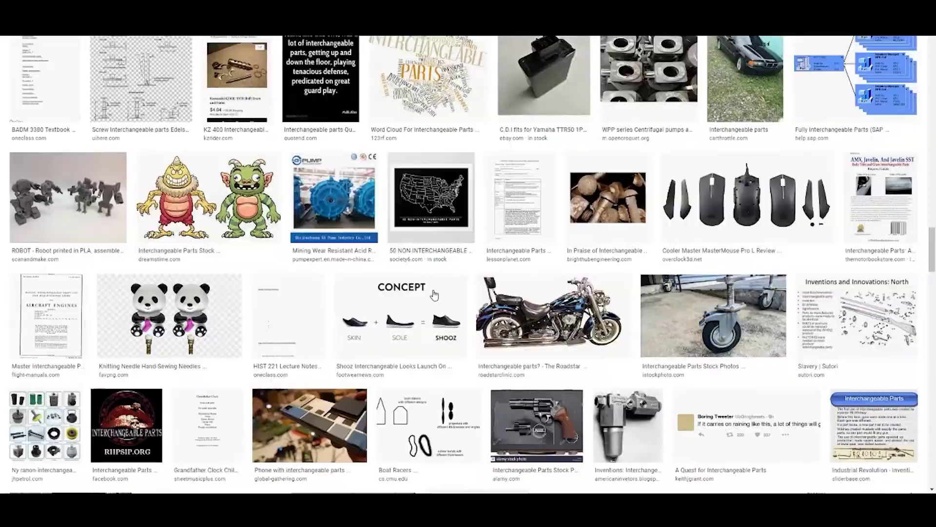
{"action": "scroll", "coordinate": [435, 292], "scroll_direction": "down", "scroll_amount": 3}
{"action": "scroll", "coordinate": [437, 276], "scroll_direction": "down", "scroll_amount": 3}
{"action": "scroll", "coordinate": [434, 276], "scroll_direction": "up", "scroll_amount": 5}
{"action": "scroll", "coordinate": [366, 234], "scroll_direction": "up", "scroll_amount": 5}
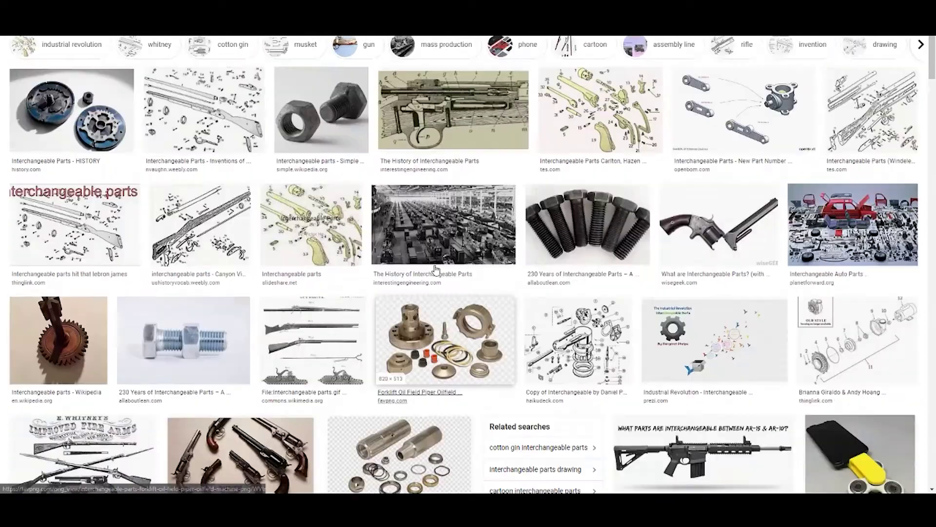
{"action": "scroll", "coordinate": [308, 182], "scroll_direction": "up", "scroll_amount": 5}
{"action": "left_click", "coordinate": [212, 45]}
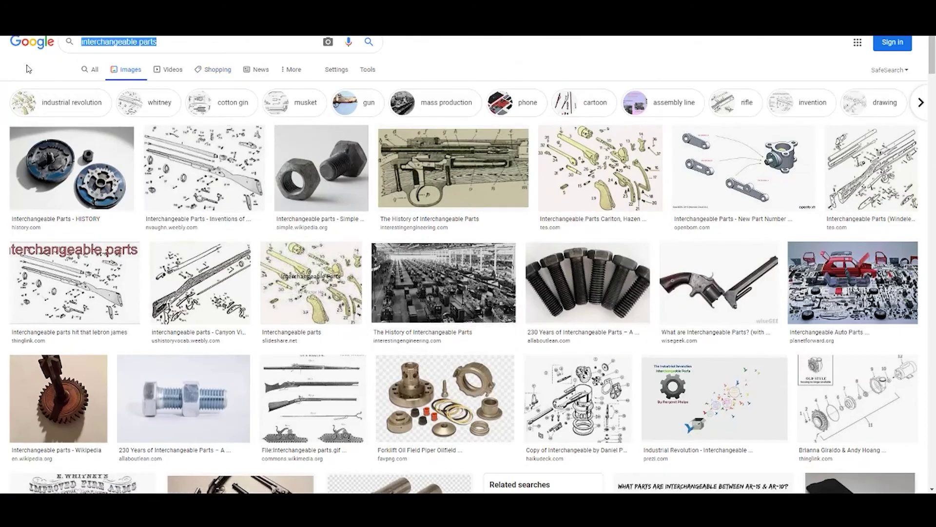
Search Google Images for 'old guys from the muppets' in place of the old query.
{"action": "key", "text": "BackSpace"}
{"action": "type", "text": "ld"}
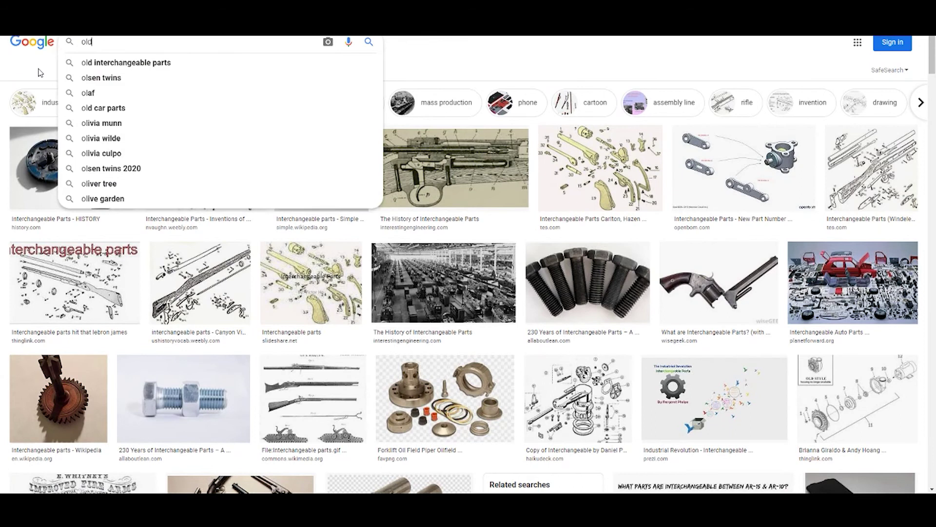
{"action": "type", "text": " guys fro"}
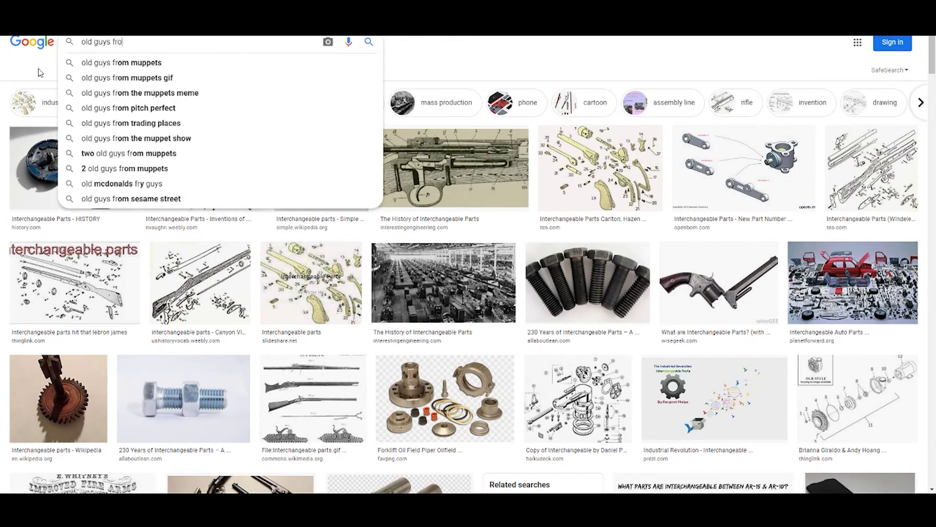
{"action": "type", "text": "m the mu"}
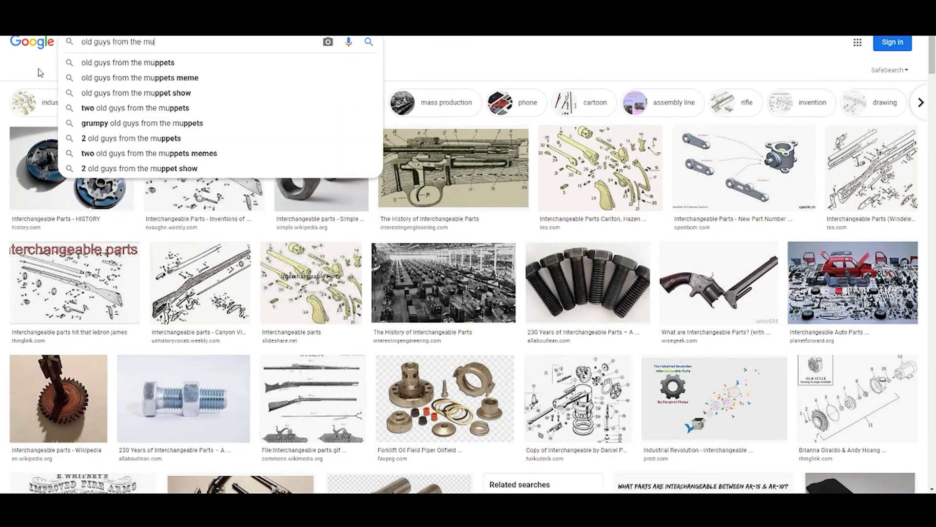
{"action": "type", "text": "ppets"}
{"action": "key", "text": "Return"}
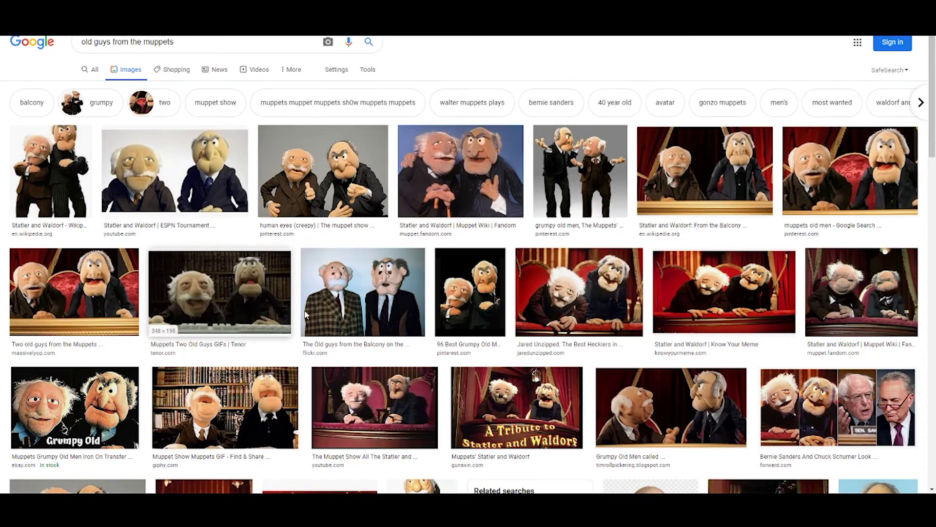
{"action": "left_click", "coordinate": [185, 178]}
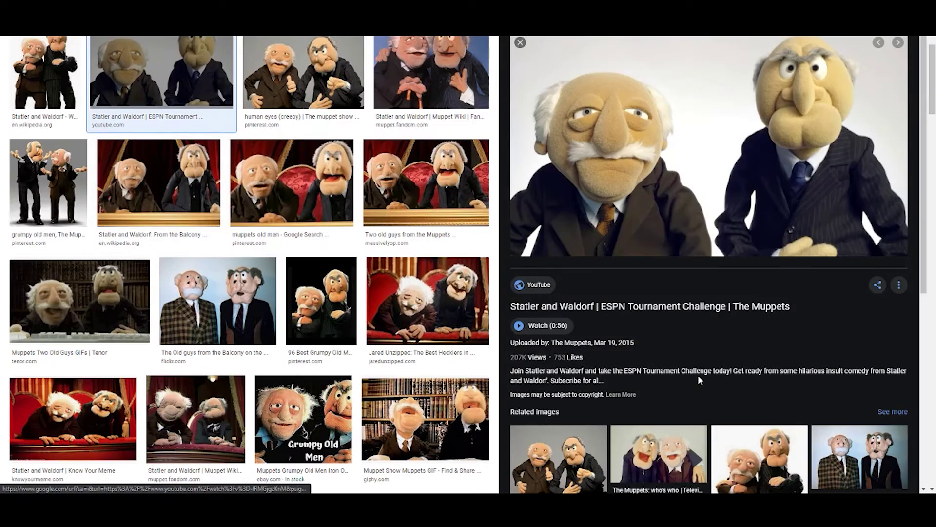
{"action": "scroll", "coordinate": [698, 378], "scroll_direction": "down", "scroll_amount": 1}
{"action": "scroll", "coordinate": [698, 378], "scroll_direction": "down", "scroll_amount": 1}
{"action": "scroll", "coordinate": [765, 374], "scroll_direction": "down", "scroll_amount": 2}
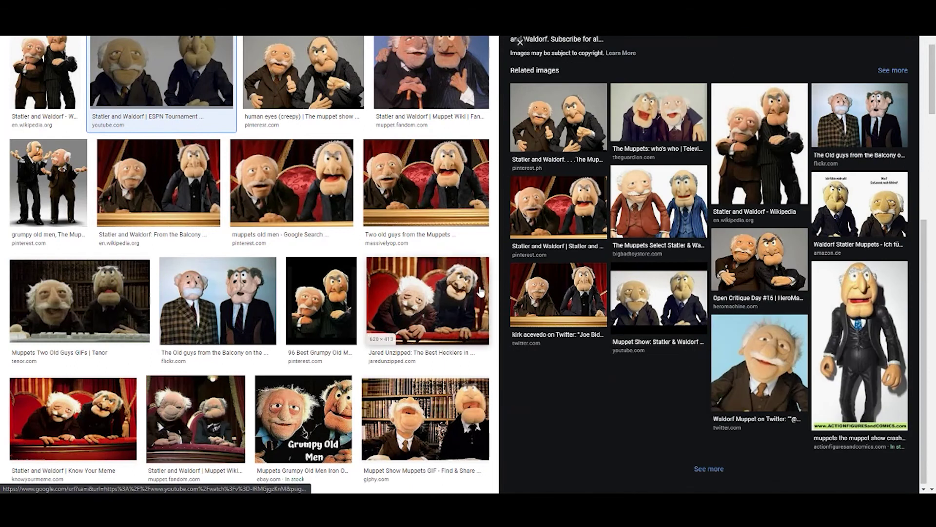
{"action": "scroll", "coordinate": [468, 300], "scroll_direction": "down", "scroll_amount": 3}
{"action": "scroll", "coordinate": [432, 314], "scroll_direction": "down", "scroll_amount": 2}
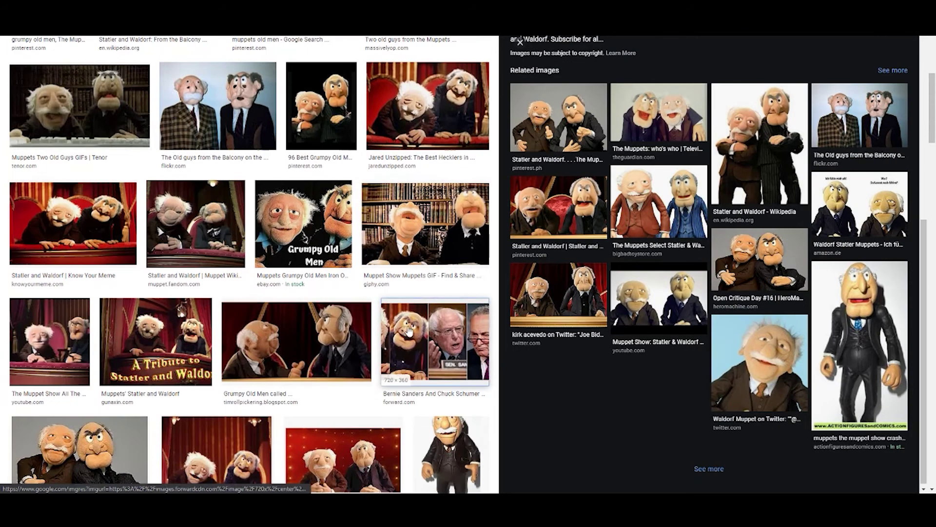
{"action": "left_click", "coordinate": [410, 332]}
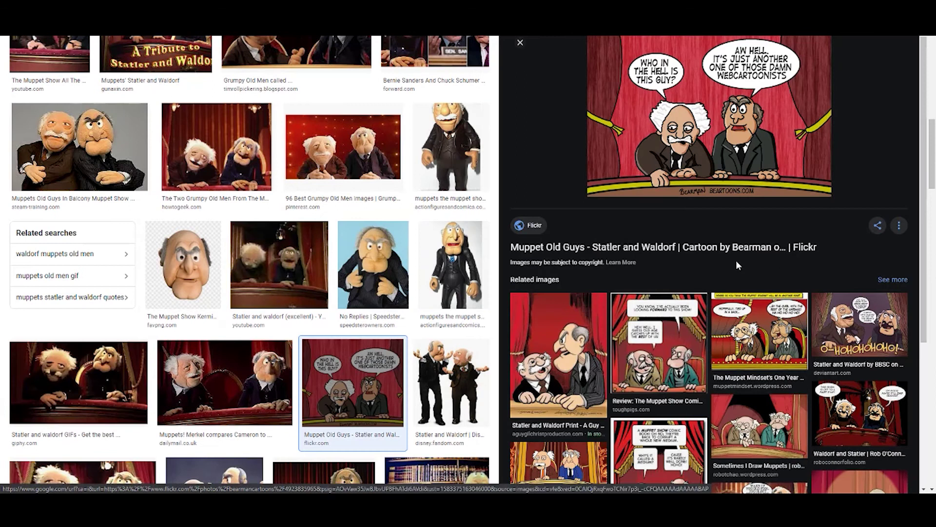
{"action": "scroll", "coordinate": [735, 260], "scroll_direction": "down", "scroll_amount": 1}
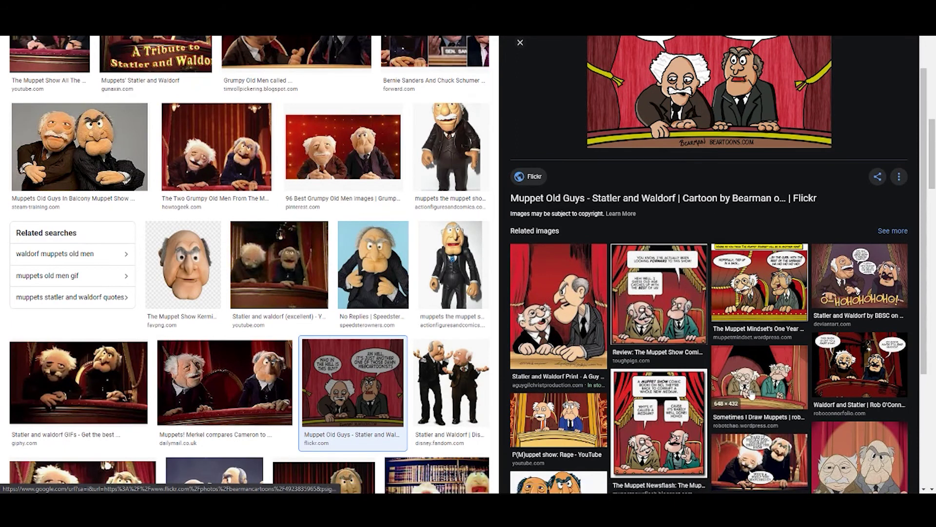
{"action": "scroll", "coordinate": [702, 329], "scroll_direction": "down", "scroll_amount": 2}
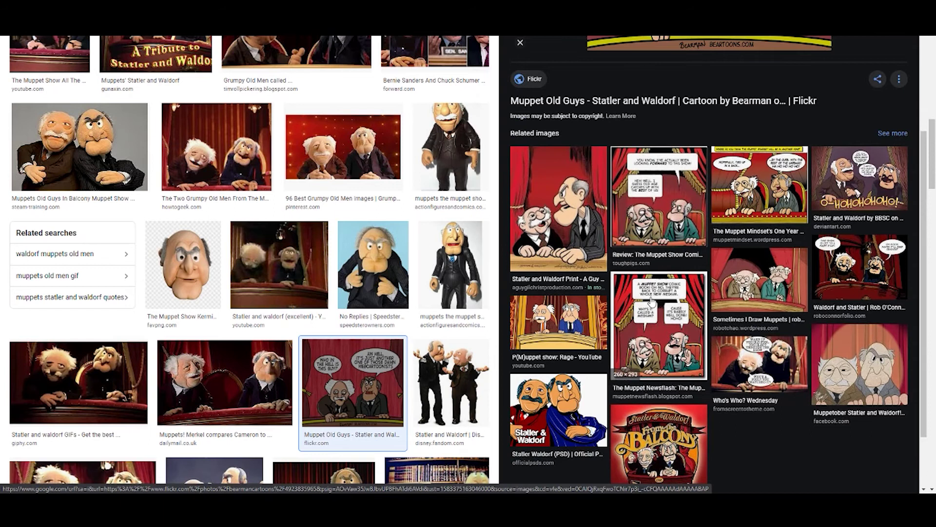
{"action": "left_click", "coordinate": [762, 359]}
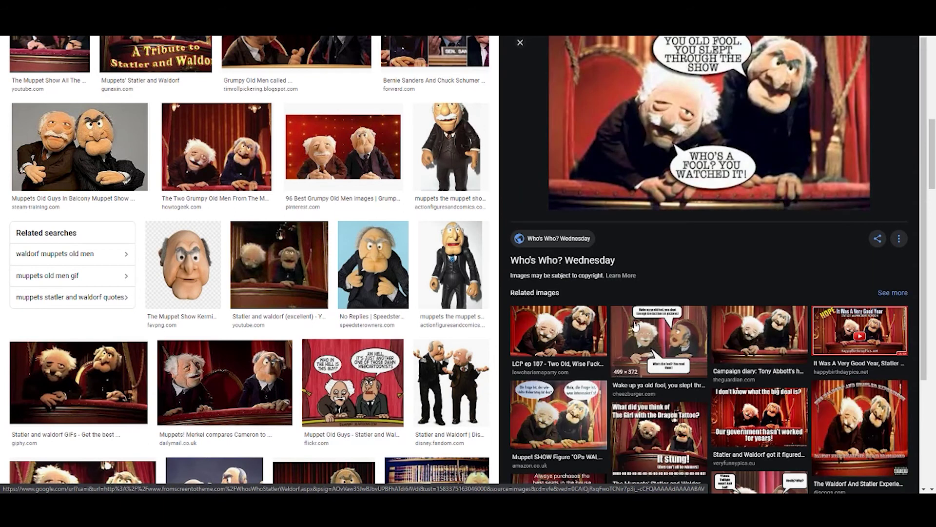
Close the current preview and enlarge the flickr 'Muppet Old Guys' balcony cartoon.
{"action": "left_click", "coordinate": [521, 43]}
{"action": "scroll", "coordinate": [308, 296], "scroll_direction": "down", "scroll_amount": 2}
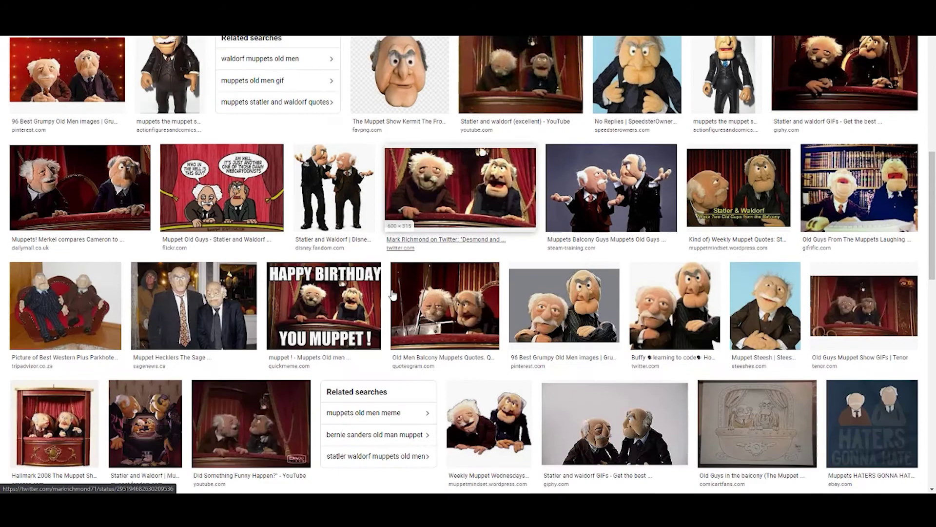
{"action": "scroll", "coordinate": [381, 328], "scroll_direction": "down", "scroll_amount": 2}
{"action": "scroll", "coordinate": [381, 327], "scroll_direction": "down", "scroll_amount": 1}
{"action": "scroll", "coordinate": [381, 327], "scroll_direction": "down", "scroll_amount": 1}
{"action": "scroll", "coordinate": [380, 328], "scroll_direction": "down", "scroll_amount": 1}
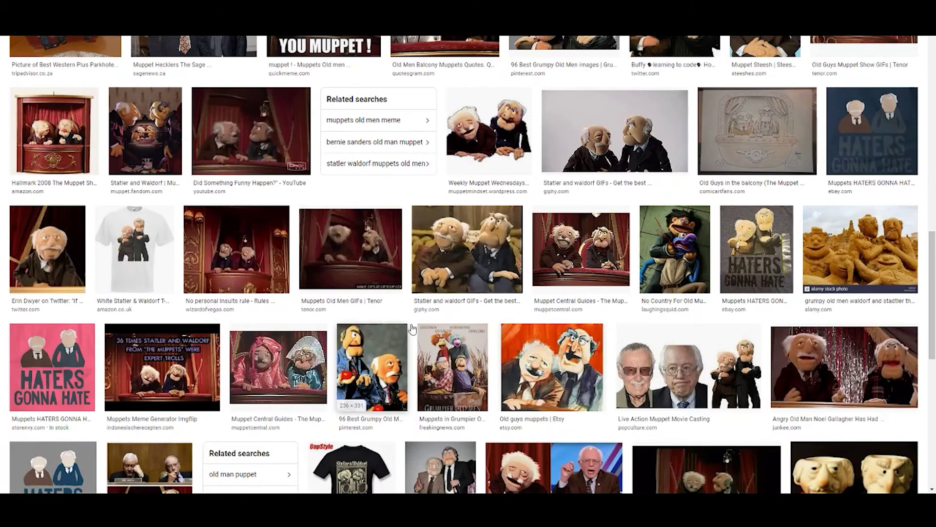
{"action": "scroll", "coordinate": [584, 349], "scroll_direction": "down", "scroll_amount": 1}
{"action": "scroll", "coordinate": [583, 348], "scroll_direction": "down", "scroll_amount": 1}
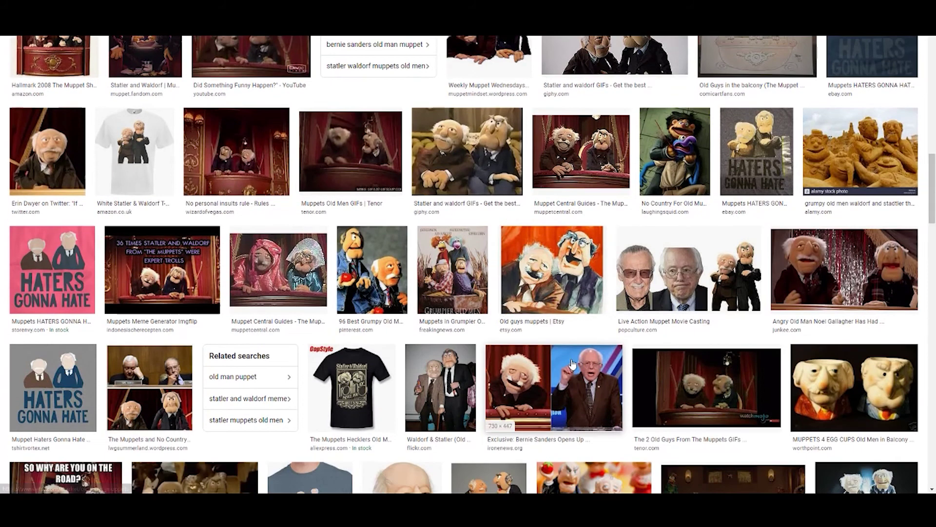
{"action": "scroll", "coordinate": [572, 364], "scroll_direction": "down", "scroll_amount": 1}
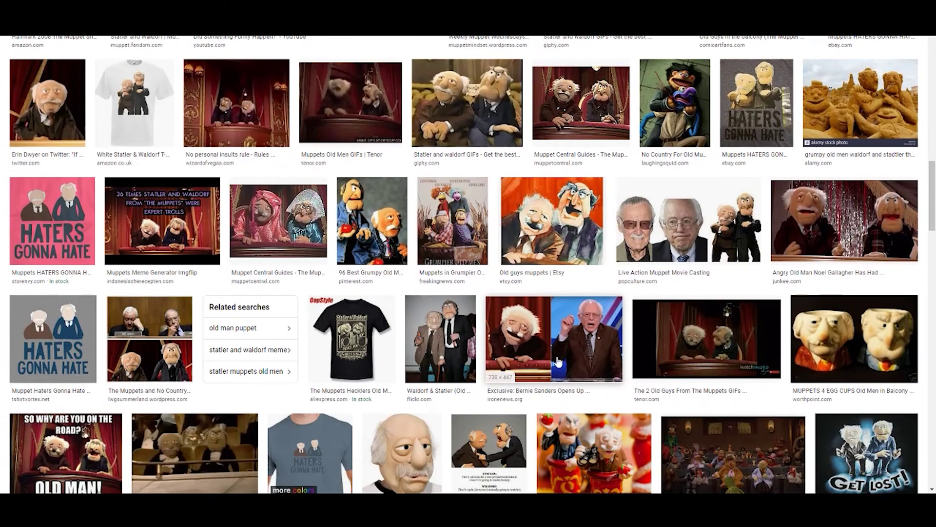
{"action": "scroll", "coordinate": [558, 362], "scroll_direction": "down", "scroll_amount": 2}
{"action": "scroll", "coordinate": [557, 361], "scroll_direction": "down", "scroll_amount": 2}
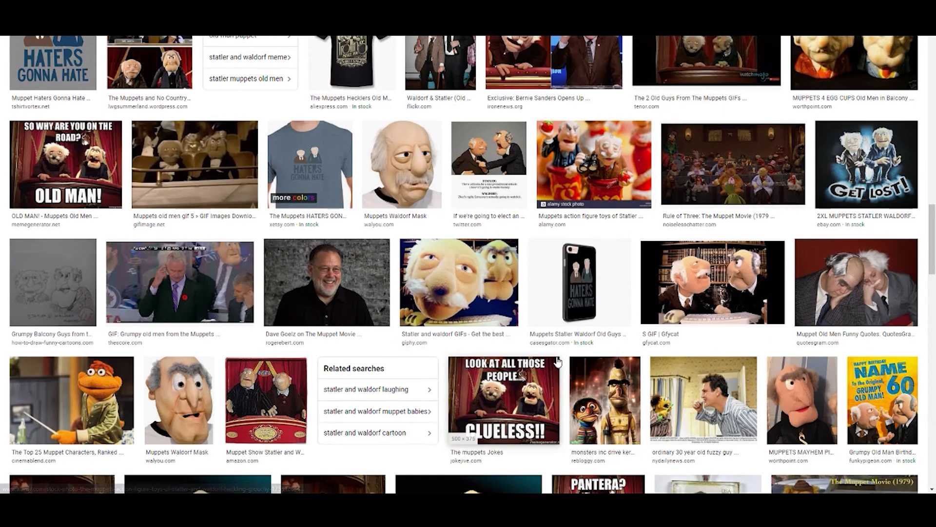
{"action": "scroll", "coordinate": [557, 362], "scroll_direction": "up", "scroll_amount": 3}
{"action": "scroll", "coordinate": [512, 351], "scroll_direction": "up", "scroll_amount": 3}
{"action": "scroll", "coordinate": [440, 323], "scroll_direction": "up", "scroll_amount": 3}
{"action": "scroll", "coordinate": [409, 327], "scroll_direction": "up", "scroll_amount": 2}
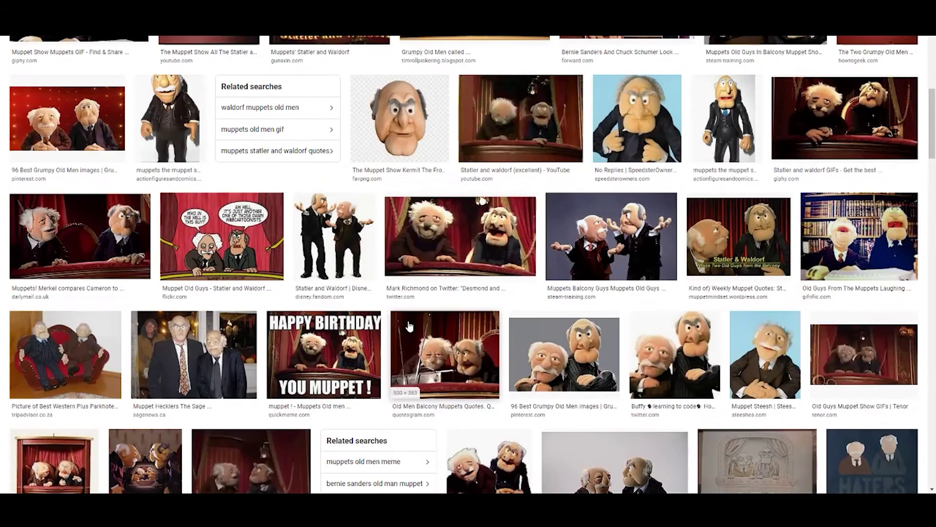
{"action": "left_click", "coordinate": [234, 241]}
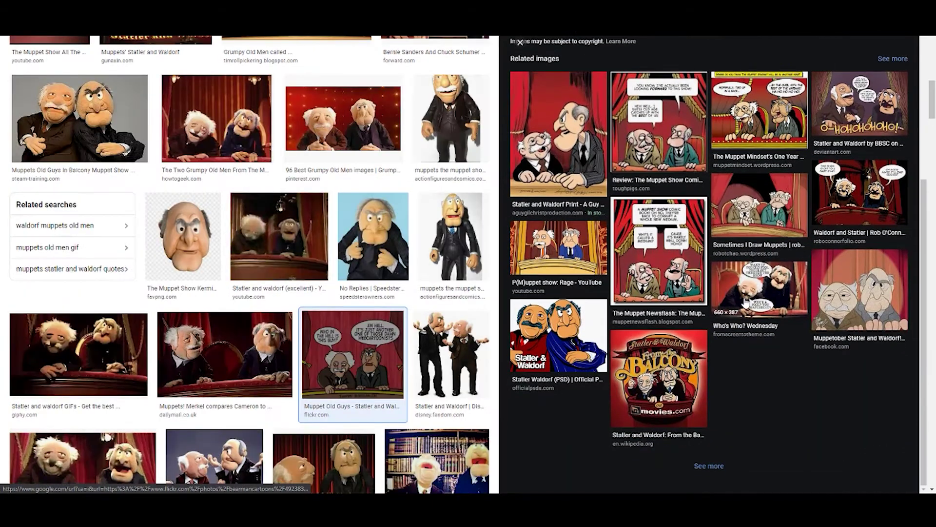
Preview Rob O'Connor's 'Waldorf and Statler' balcony cartoon from the related images.
{"action": "left_click", "coordinate": [820, 218]}
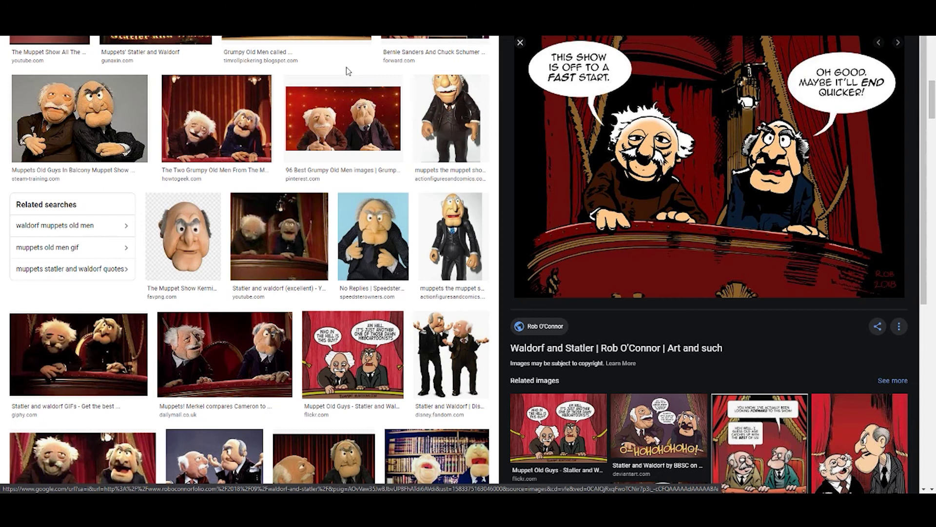
Close the preview, then view CinemaBlend's Scooter image and the related Beaker image.
{"action": "left_click", "coordinate": [519, 44]}
{"action": "scroll", "coordinate": [498, 304], "scroll_direction": "down", "scroll_amount": 3}
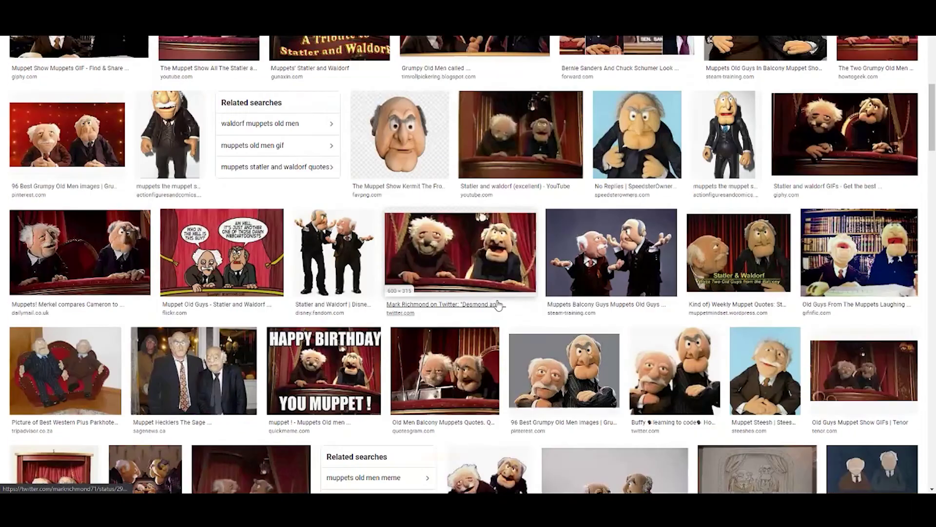
{"action": "scroll", "coordinate": [497, 304], "scroll_direction": "down", "scroll_amount": 5}
{"action": "scroll", "coordinate": [498, 304], "scroll_direction": "down", "scroll_amount": 1}
{"action": "scroll", "coordinate": [497, 305], "scroll_direction": "down", "scroll_amount": 2}
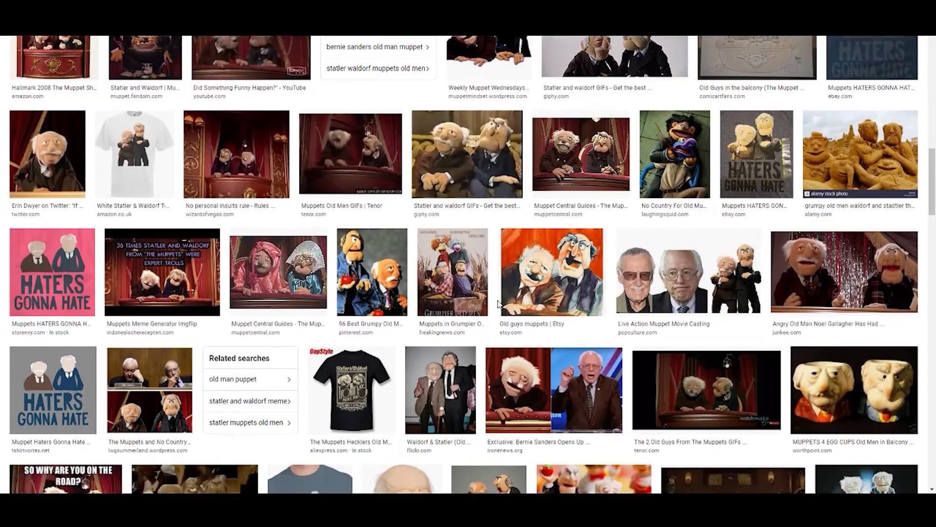
{"action": "scroll", "coordinate": [494, 307], "scroll_direction": "down", "scroll_amount": 1}
{"action": "scroll", "coordinate": [483, 313], "scroll_direction": "down", "scroll_amount": 1}
{"action": "scroll", "coordinate": [483, 312], "scroll_direction": "down", "scroll_amount": 1}
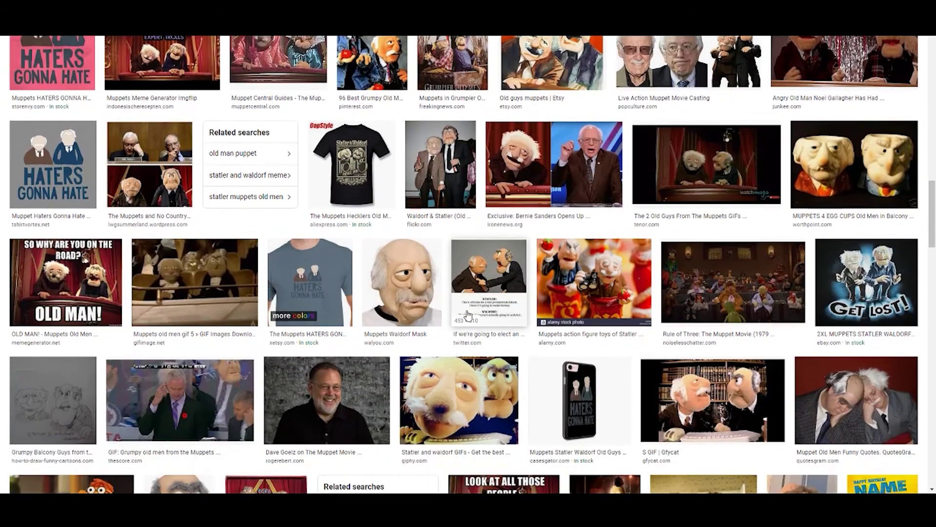
{"action": "scroll", "coordinate": [472, 315], "scroll_direction": "down", "scroll_amount": 1}
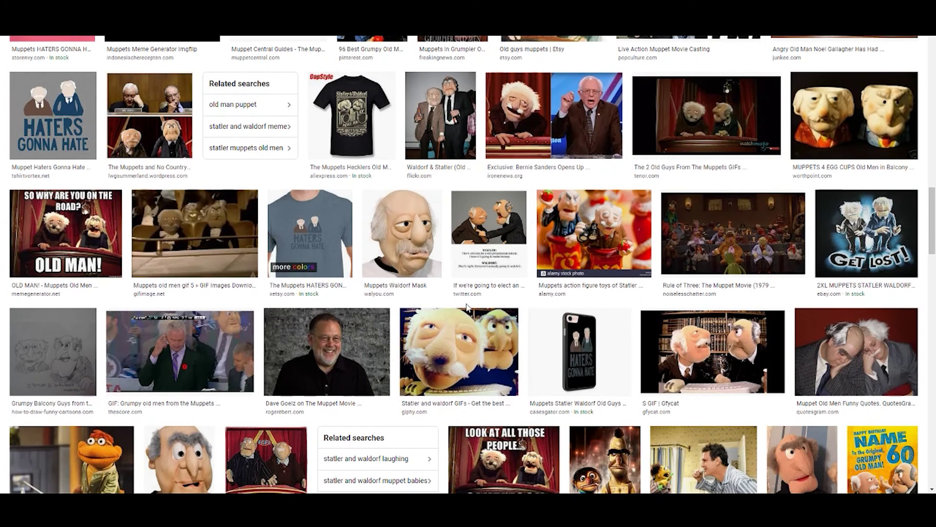
{"action": "scroll", "coordinate": [470, 298], "scroll_direction": "down", "scroll_amount": 1}
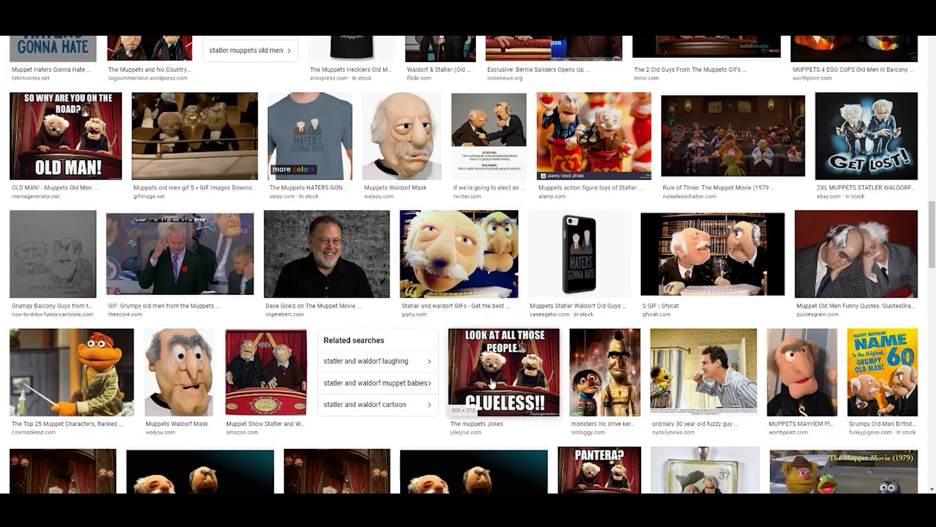
{"action": "scroll", "coordinate": [491, 384], "scroll_direction": "down", "scroll_amount": 2}
{"action": "left_click", "coordinate": [70, 227]}
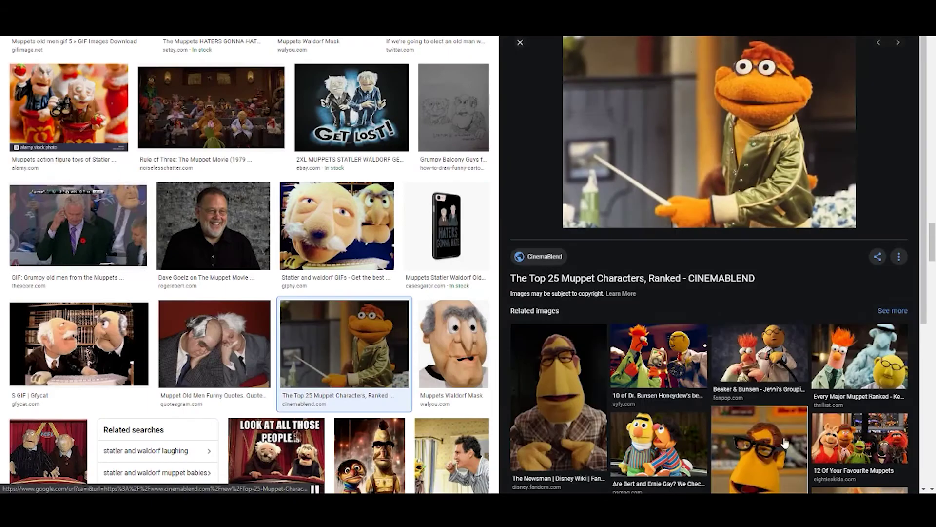
{"action": "scroll", "coordinate": [785, 442], "scroll_direction": "down", "scroll_amount": 3}
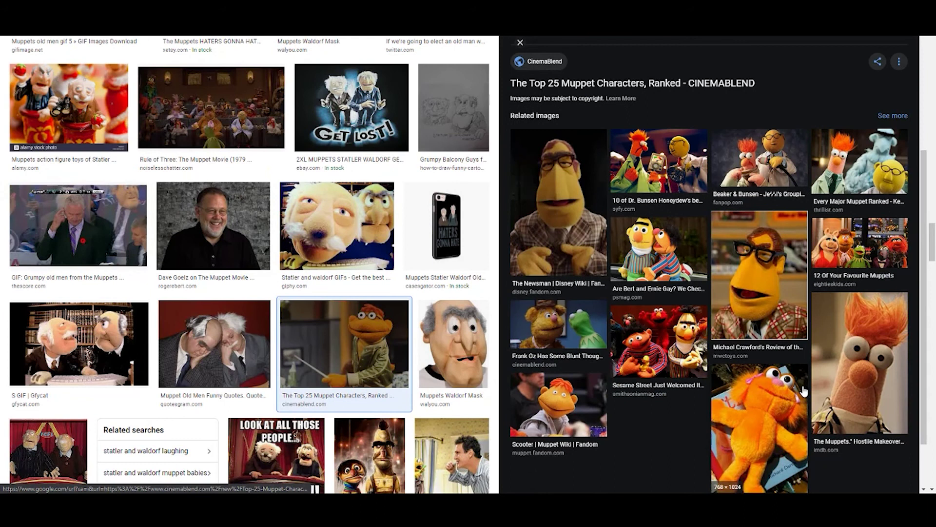
{"action": "left_click", "coordinate": [851, 370]}
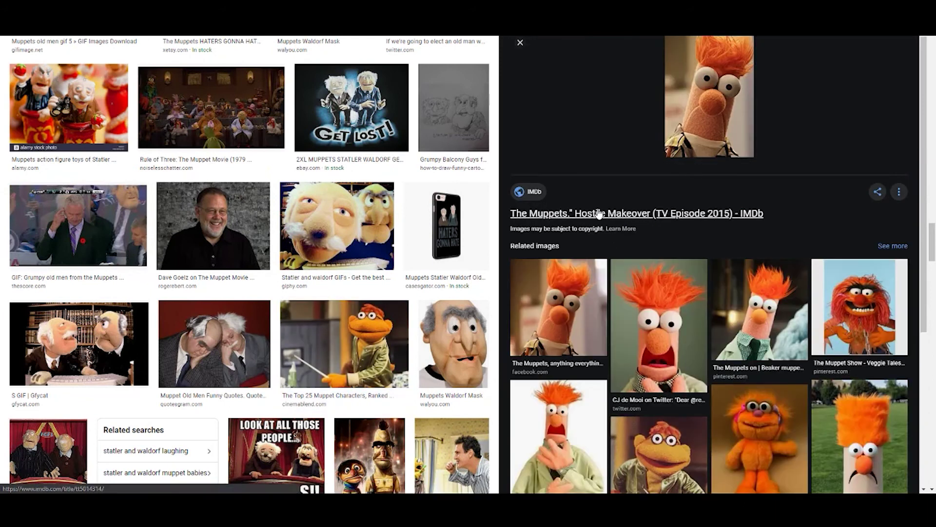
Close the preview and open Massively Overpowered's 'Two old guys from the Muppets' space scene.
{"action": "left_click", "coordinate": [520, 43]}
{"action": "scroll", "coordinate": [544, 148], "scroll_direction": "down", "scroll_amount": 3}
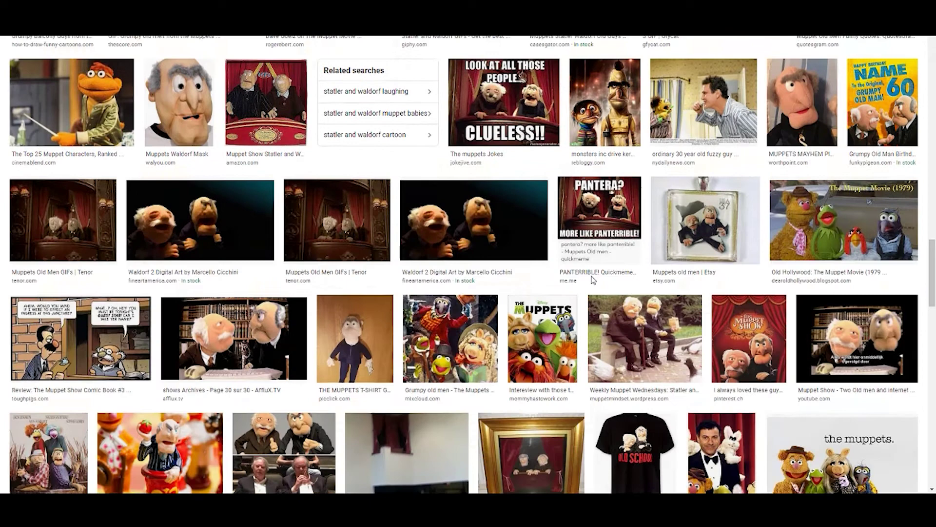
{"action": "scroll", "coordinate": [600, 296], "scroll_direction": "down", "scroll_amount": 2}
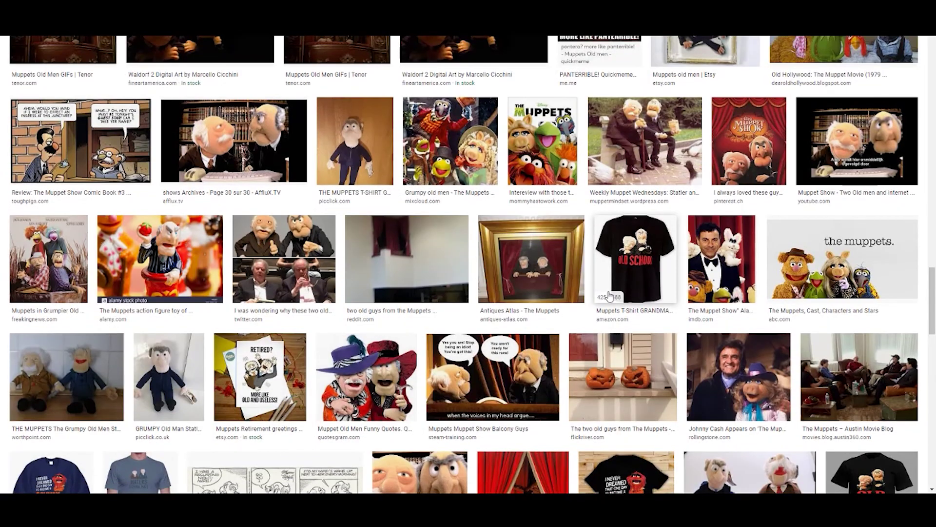
{"action": "scroll", "coordinate": [610, 296], "scroll_direction": "down", "scroll_amount": 1}
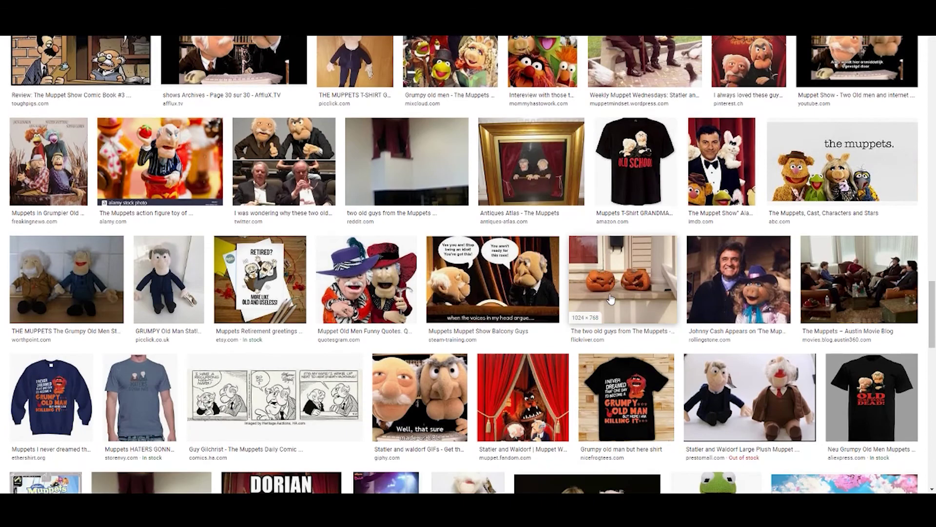
{"action": "scroll", "coordinate": [611, 298], "scroll_direction": "down", "scroll_amount": 1}
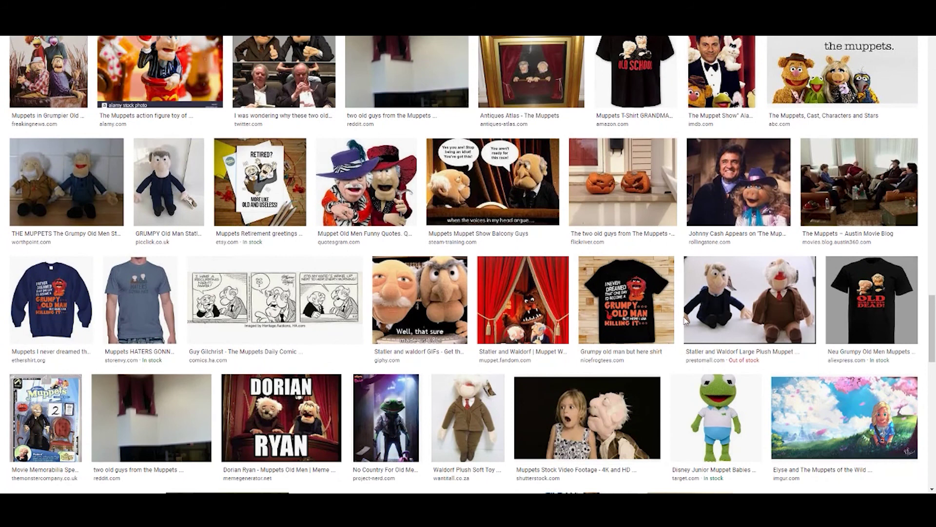
{"action": "scroll", "coordinate": [684, 319], "scroll_direction": "down", "scroll_amount": 1}
{"action": "scroll", "coordinate": [685, 322], "scroll_direction": "down", "scroll_amount": 1}
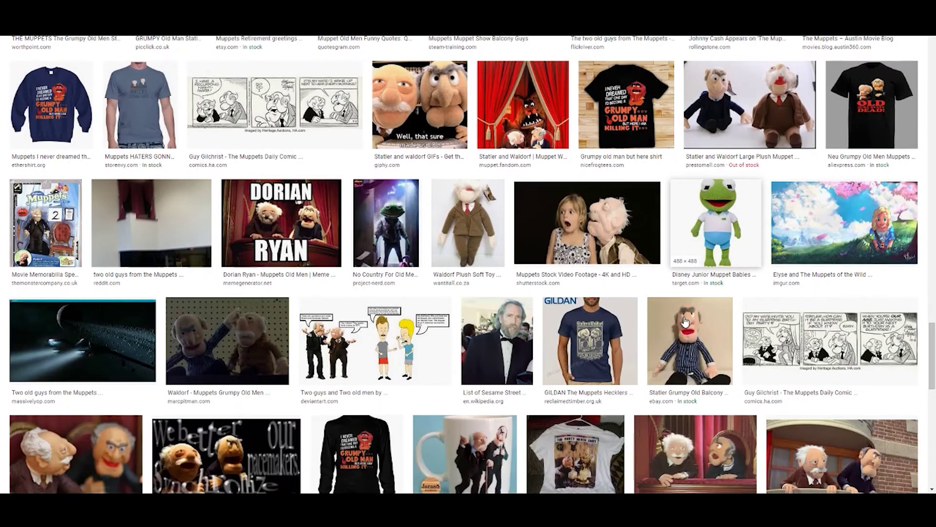
{"action": "scroll", "coordinate": [473, 405], "scroll_direction": "down", "scroll_amount": 1}
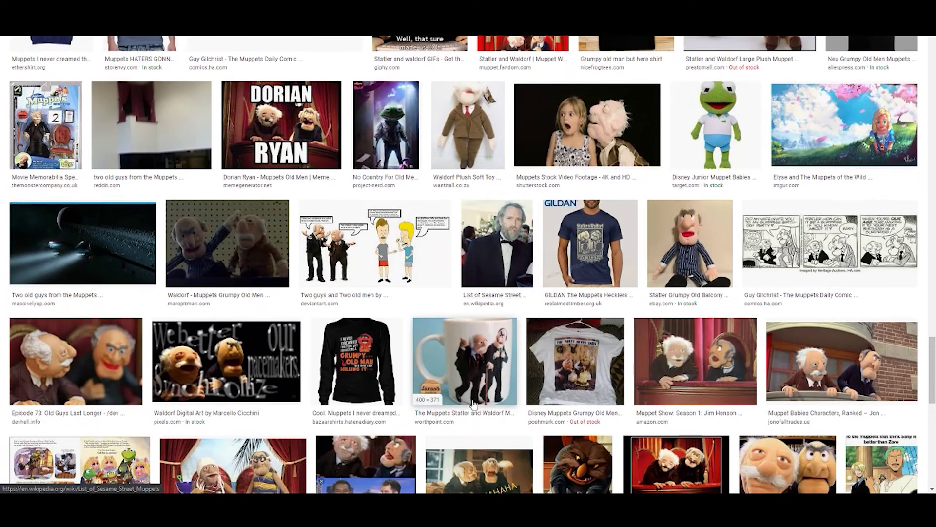
{"action": "scroll", "coordinate": [473, 404], "scroll_direction": "down", "scroll_amount": 1}
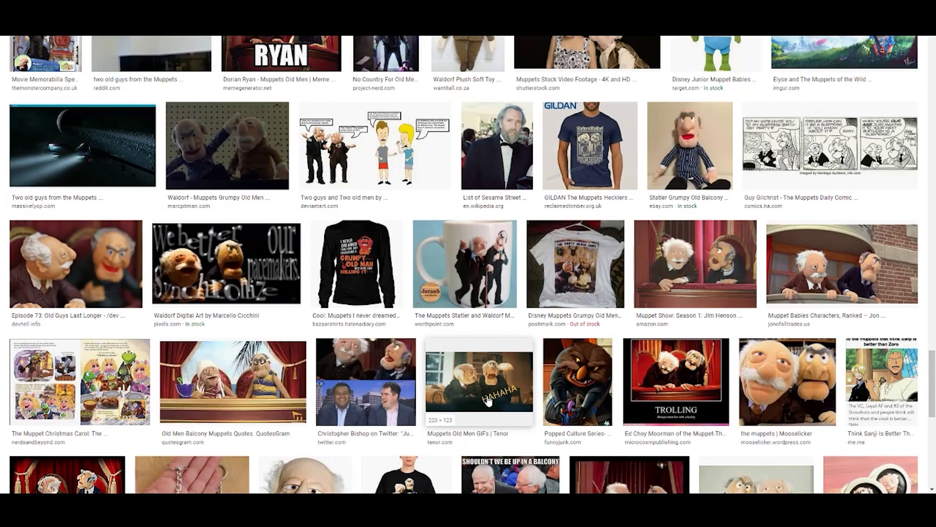
{"action": "left_click", "coordinate": [102, 152]}
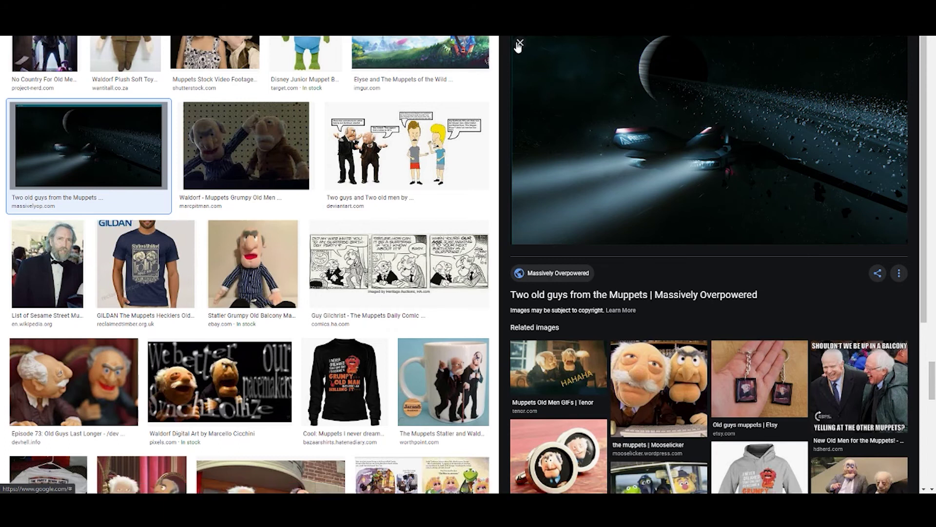
{"action": "scroll", "coordinate": [707, 210], "scroll_direction": "down", "scroll_amount": 1}
{"action": "scroll", "coordinate": [732, 293], "scroll_direction": "down", "scroll_amount": 2}
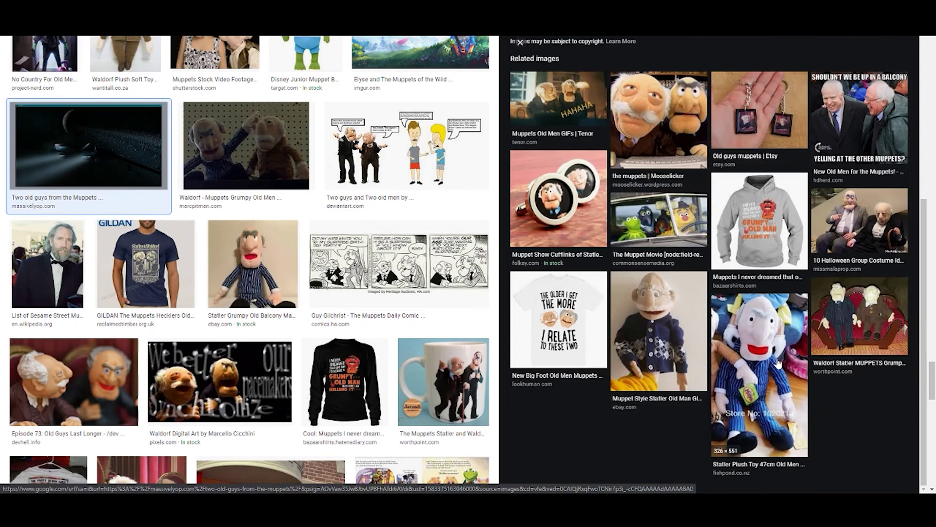
{"action": "scroll", "coordinate": [779, 364], "scroll_direction": "up", "scroll_amount": 3}
{"action": "scroll", "coordinate": [779, 363], "scroll_direction": "up", "scroll_amount": 1}
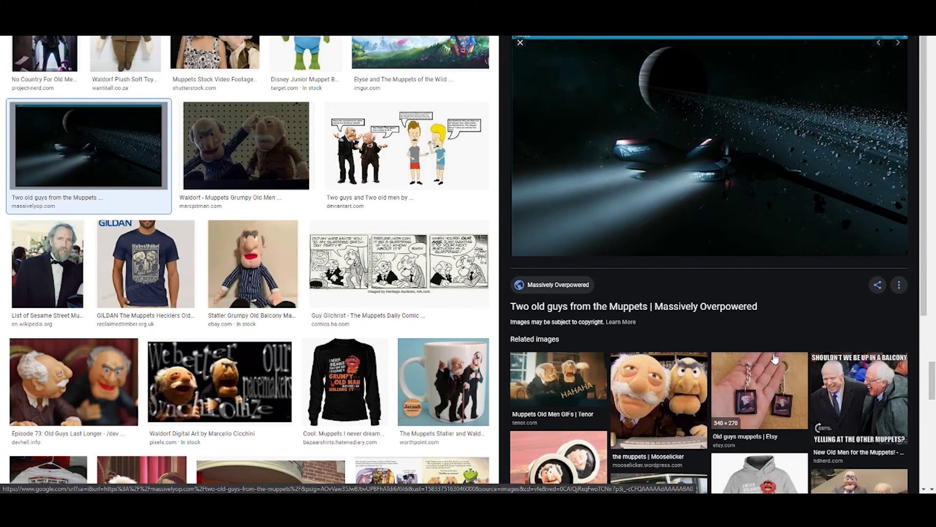
Close the space-scene preview to return to the Statler and Waldorf results grid.
{"action": "left_click", "coordinate": [518, 45]}
{"action": "scroll", "coordinate": [431, 249], "scroll_direction": "down", "scroll_amount": 3}
{"action": "scroll", "coordinate": [431, 249], "scroll_direction": "down", "scroll_amount": 2}
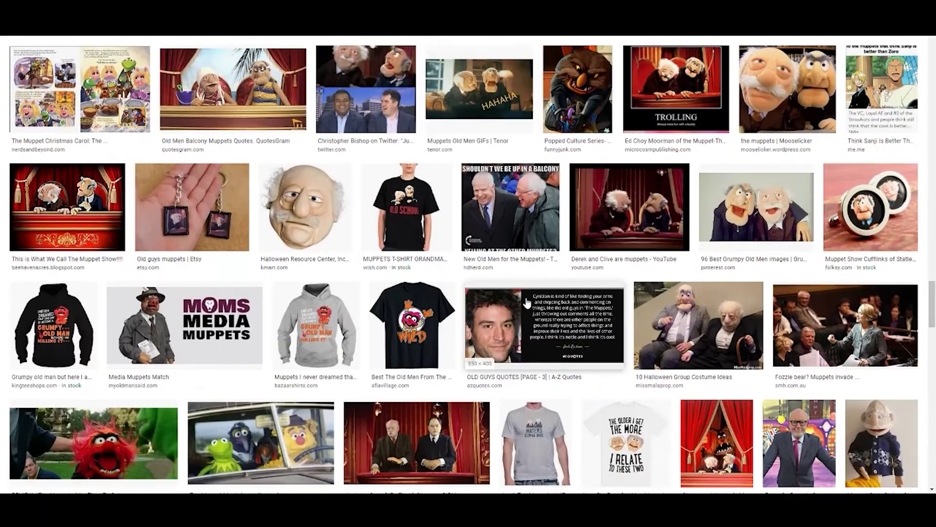
{"action": "scroll", "coordinate": [430, 249], "scroll_direction": "up", "scroll_amount": 3}
{"action": "scroll", "coordinate": [145, 80], "scroll_direction": "down", "scroll_amount": 2}
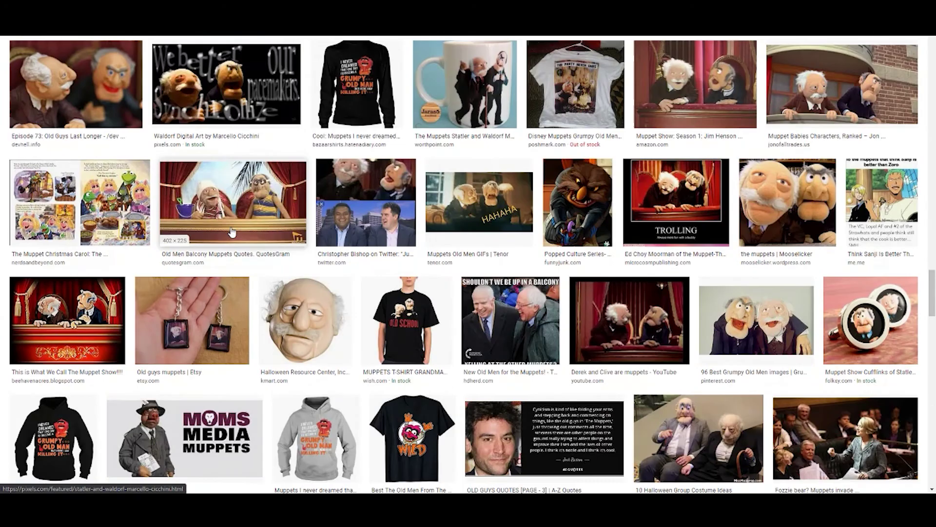
{"action": "scroll", "coordinate": [515, 282], "scroll_direction": "down", "scroll_amount": 2}
{"action": "scroll", "coordinate": [479, 361], "scroll_direction": "down", "scroll_amount": 3}
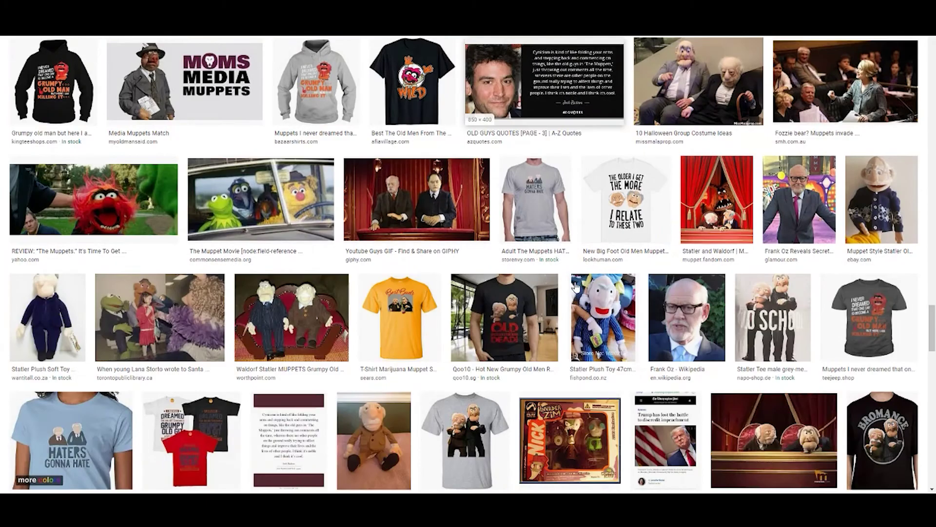
{"action": "scroll", "coordinate": [623, 327], "scroll_direction": "down", "scroll_amount": 1}
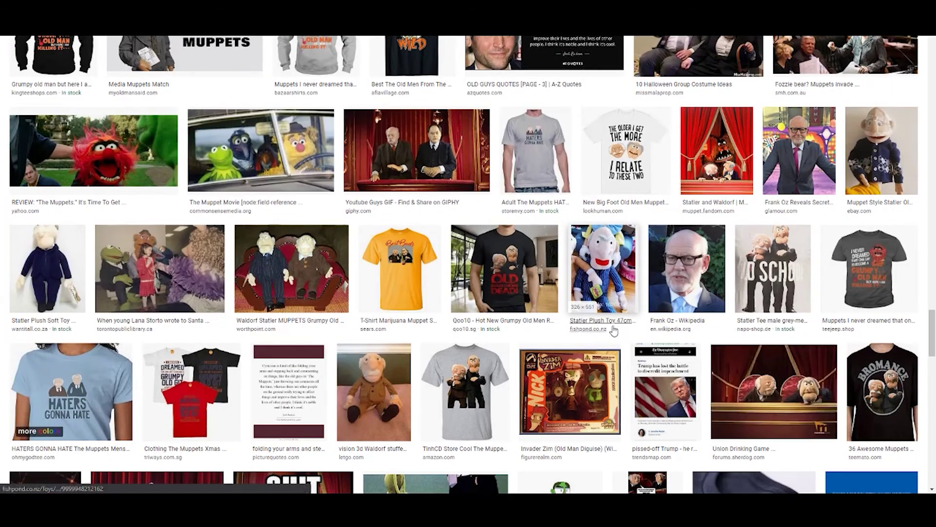
{"action": "scroll", "coordinate": [591, 328], "scroll_direction": "down", "scroll_amount": 3}
{"action": "scroll", "coordinate": [564, 329], "scroll_direction": "down", "scroll_amount": 2}
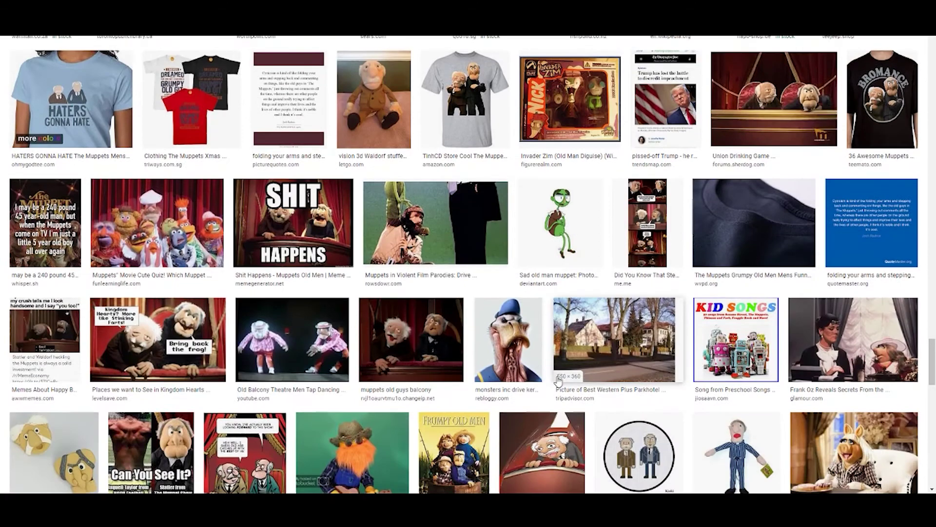
Preview Rebloggy's monstrous Donald Duck image, 'monsters inc drive kermit the frog'.
{"action": "left_click", "coordinate": [534, 338]}
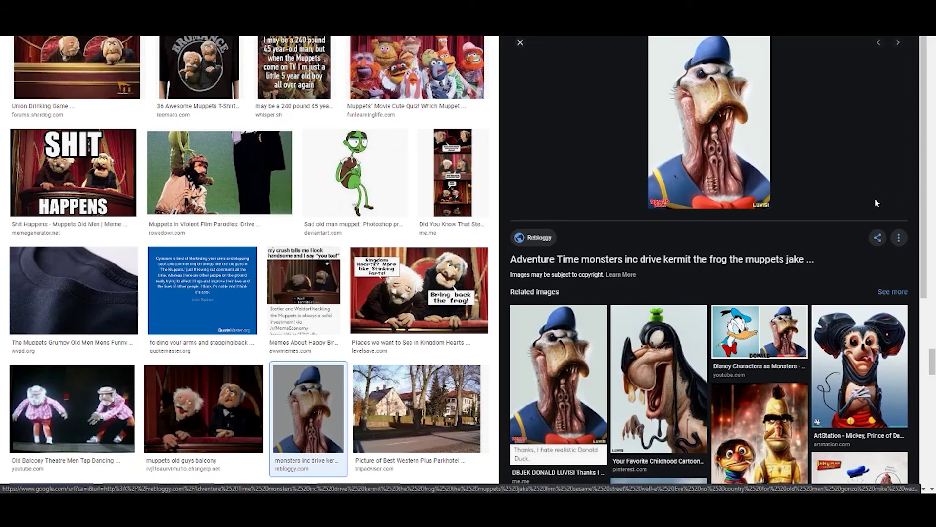
{"action": "scroll", "coordinate": [876, 198], "scroll_direction": "down", "scroll_amount": 3}
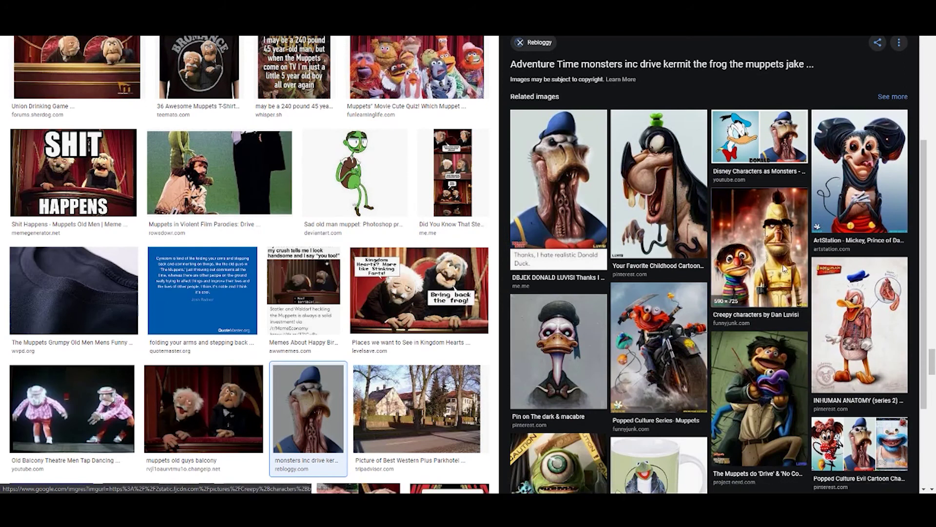
View Funnyjunk's 'Creepy characters by Dan Luvisi' and open its creepy Donald Duck artwork.
{"action": "left_click", "coordinate": [787, 281]}
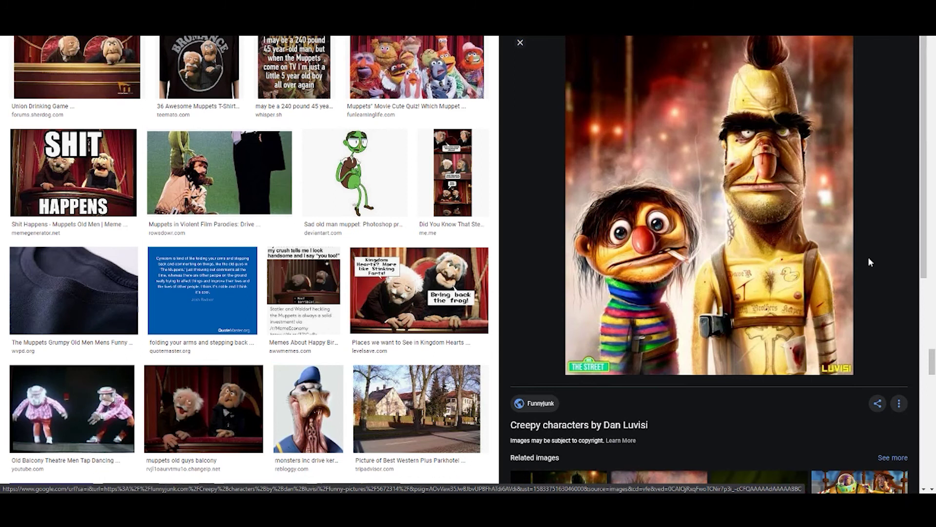
{"action": "scroll", "coordinate": [869, 261], "scroll_direction": "down", "scroll_amount": 3}
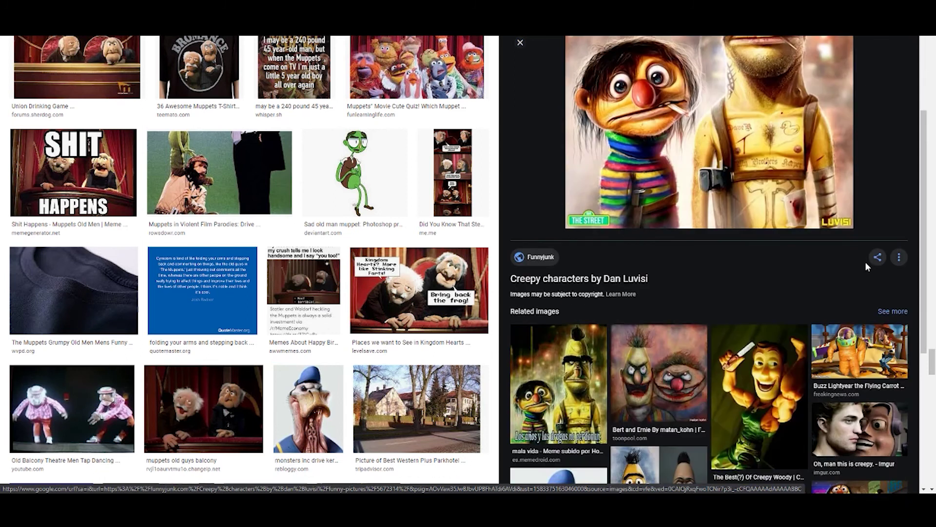
{"action": "scroll", "coordinate": [695, 278], "scroll_direction": "down", "scroll_amount": 2}
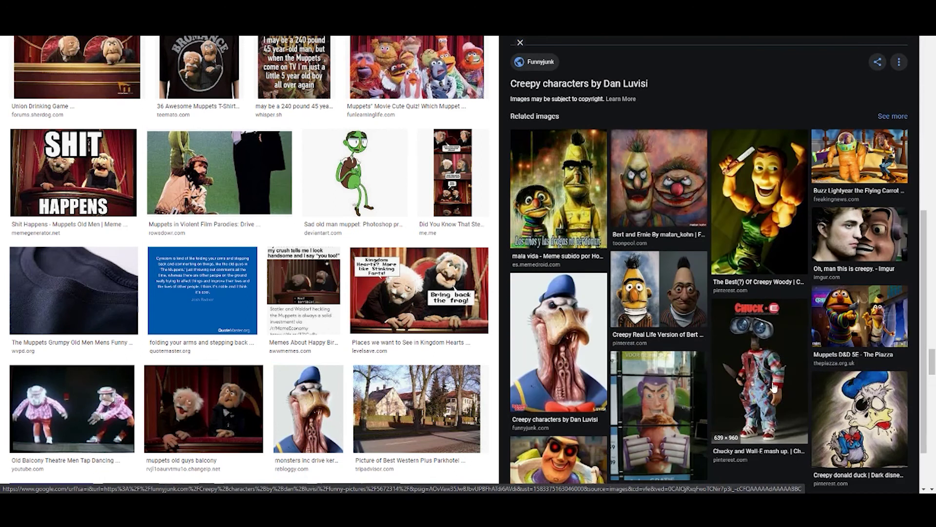
{"action": "scroll", "coordinate": [660, 264], "scroll_direction": "down", "scroll_amount": 1}
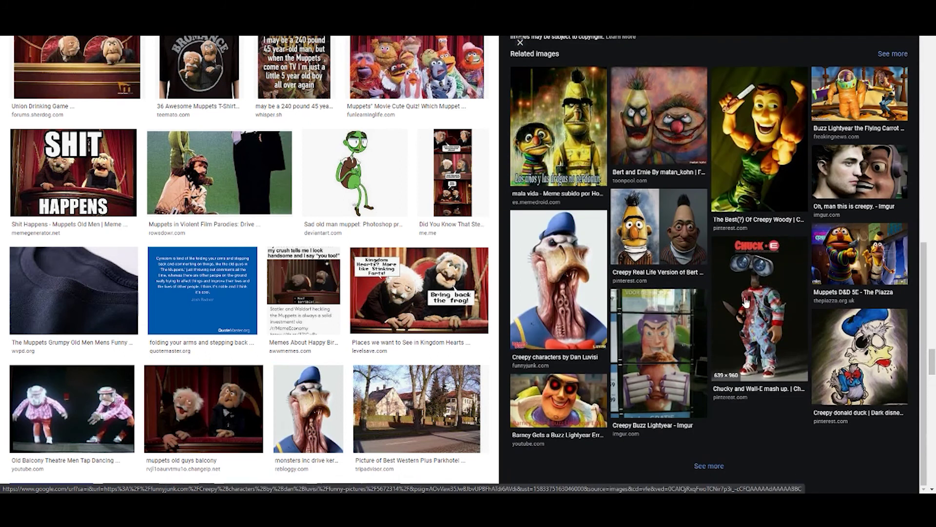
{"action": "scroll", "coordinate": [827, 204], "scroll_direction": "up", "scroll_amount": 2}
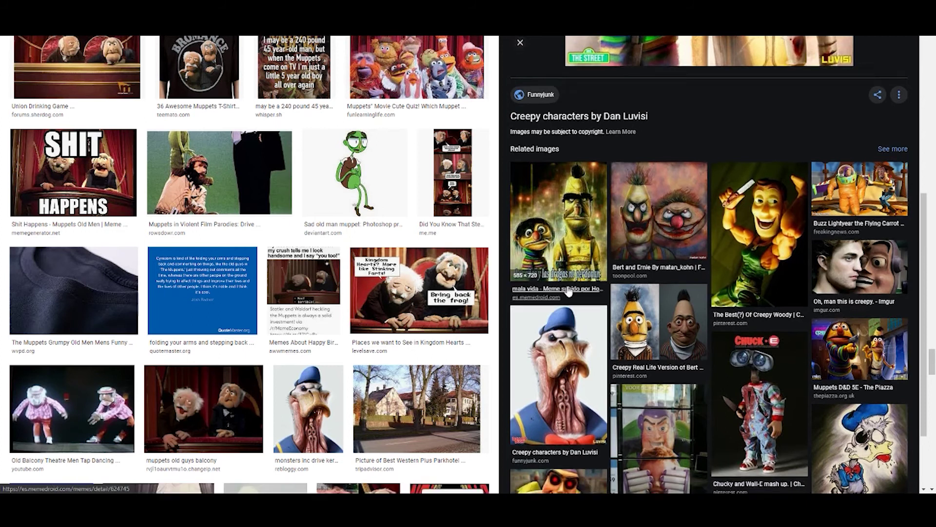
{"action": "scroll", "coordinate": [564, 293], "scroll_direction": "down", "scroll_amount": 1}
{"action": "left_click", "coordinate": [564, 293]}
{"action": "scroll", "coordinate": [646, 300], "scroll_direction": "down", "scroll_amount": 3}
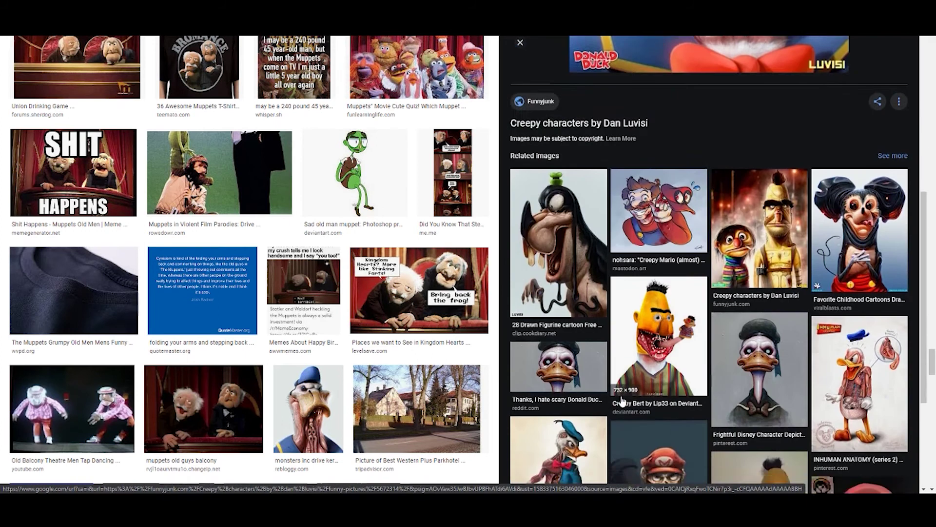
{"action": "scroll", "coordinate": [647, 299], "scroll_direction": "down", "scroll_amount": 2}
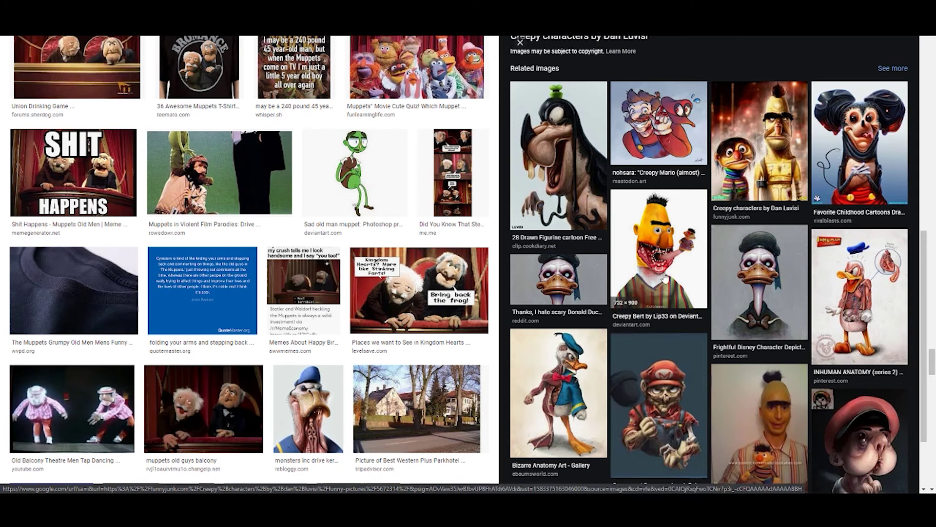
{"action": "scroll", "coordinate": [846, 340], "scroll_direction": "down", "scroll_amount": 2}
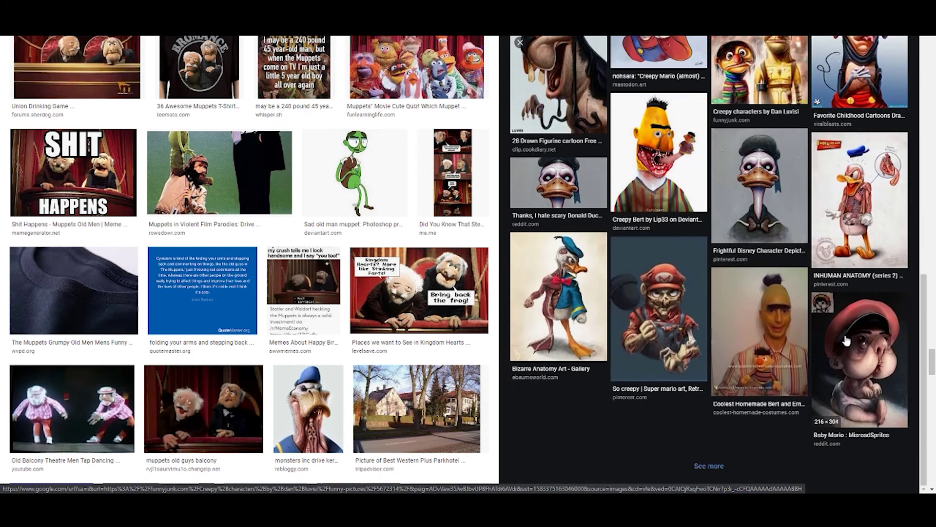
Step through Baby Mario, slightly creepy Mario, Pixalry Luigi, then the Princess Peach portrait.
{"action": "left_click", "coordinate": [853, 363]}
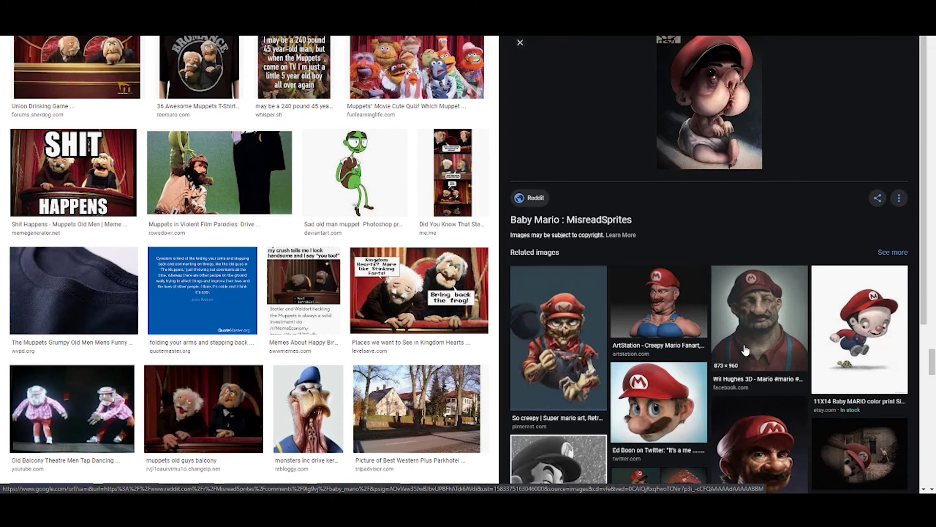
{"action": "scroll", "coordinate": [695, 330], "scroll_direction": "down", "scroll_amount": 2}
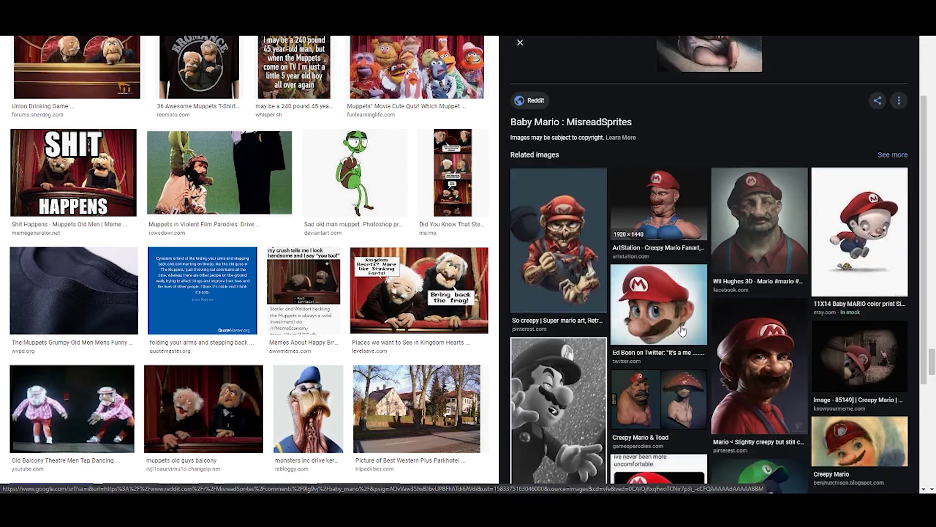
{"action": "scroll", "coordinate": [681, 331], "scroll_direction": "down", "scroll_amount": 1}
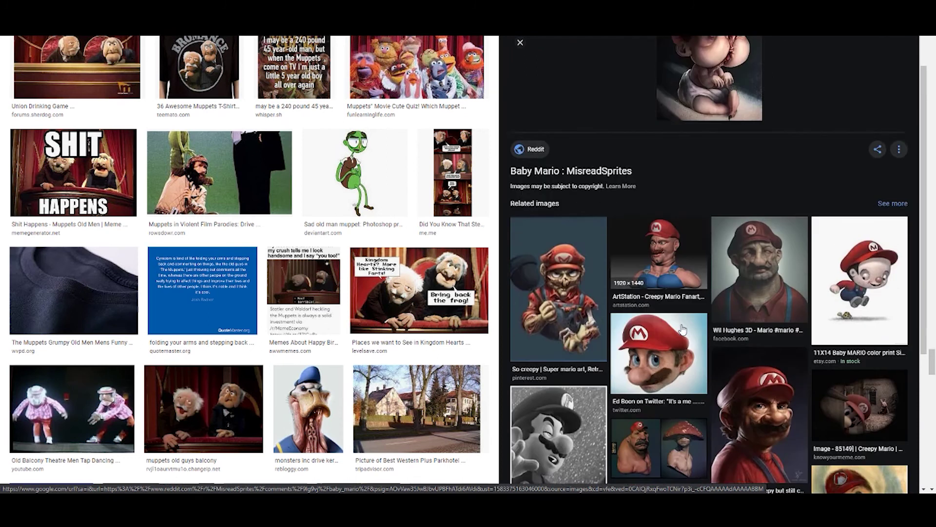
{"action": "scroll", "coordinate": [688, 331], "scroll_direction": "down", "scroll_amount": 2}
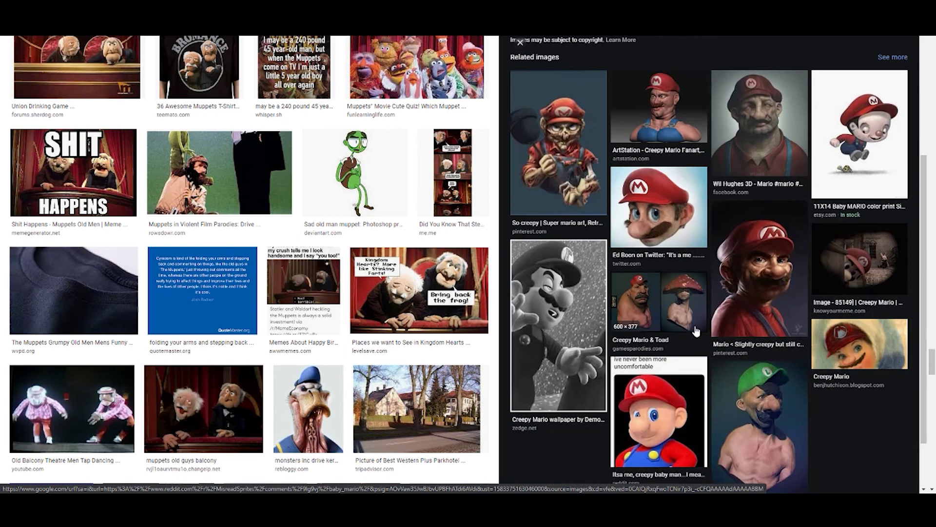
{"action": "scroll", "coordinate": [696, 331], "scroll_direction": "up", "scroll_amount": 2}
{"action": "left_click", "coordinate": [796, 365]}
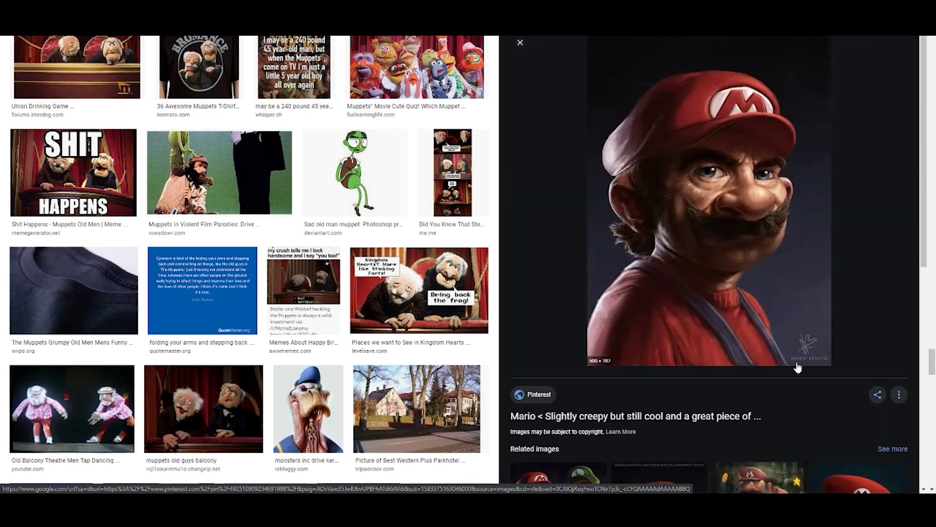
{"action": "scroll", "coordinate": [832, 363], "scroll_direction": "down", "scroll_amount": 2}
{"action": "scroll", "coordinate": [832, 363], "scroll_direction": "down", "scroll_amount": 2}
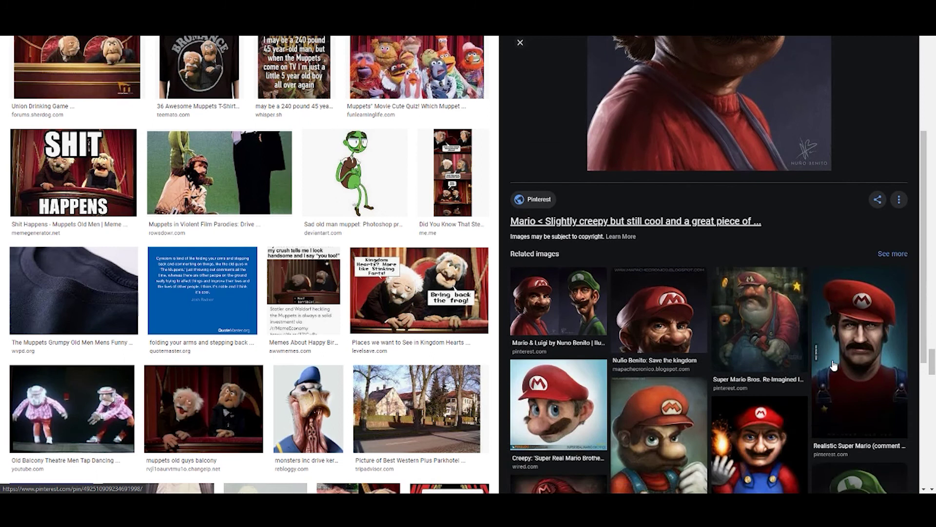
{"action": "scroll", "coordinate": [833, 364], "scroll_direction": "down", "scroll_amount": 2}
{"action": "scroll", "coordinate": [832, 364], "scroll_direction": "down", "scroll_amount": 2}
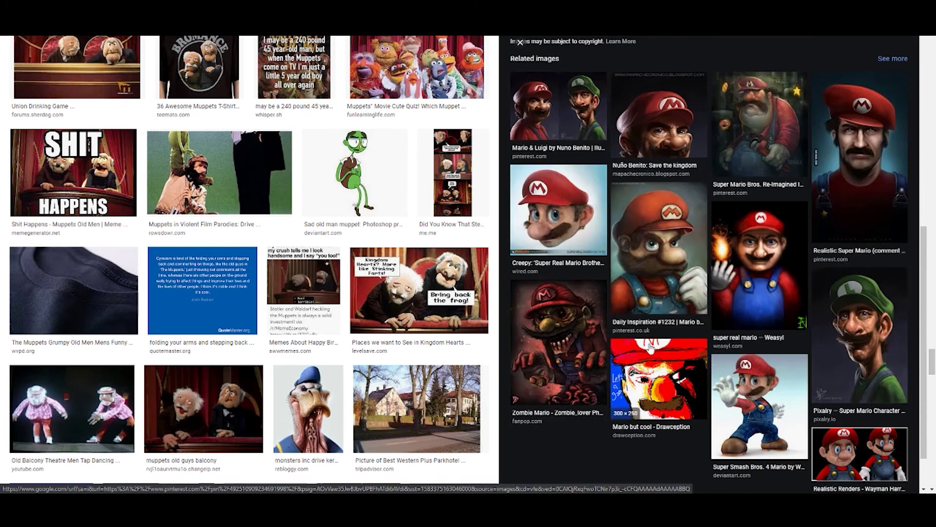
{"action": "left_click", "coordinate": [830, 338]}
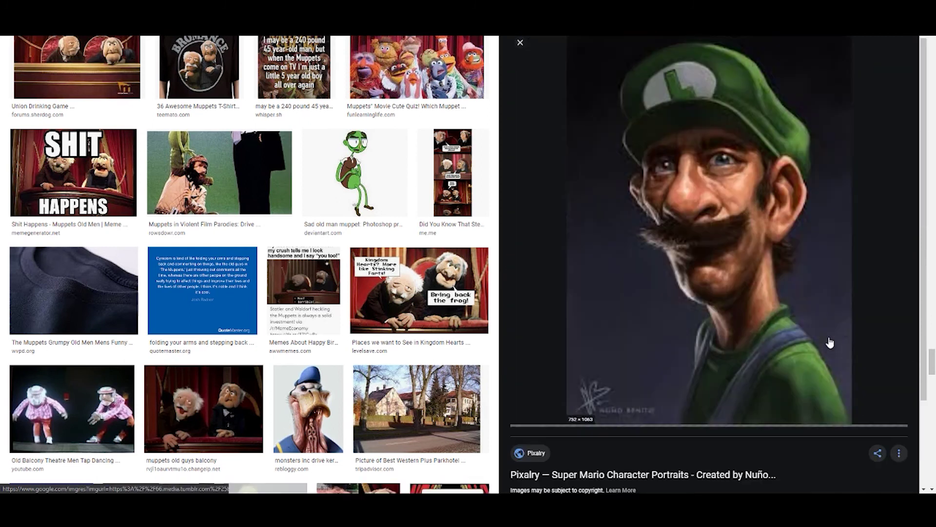
{"action": "scroll", "coordinate": [831, 342], "scroll_direction": "down", "scroll_amount": 2}
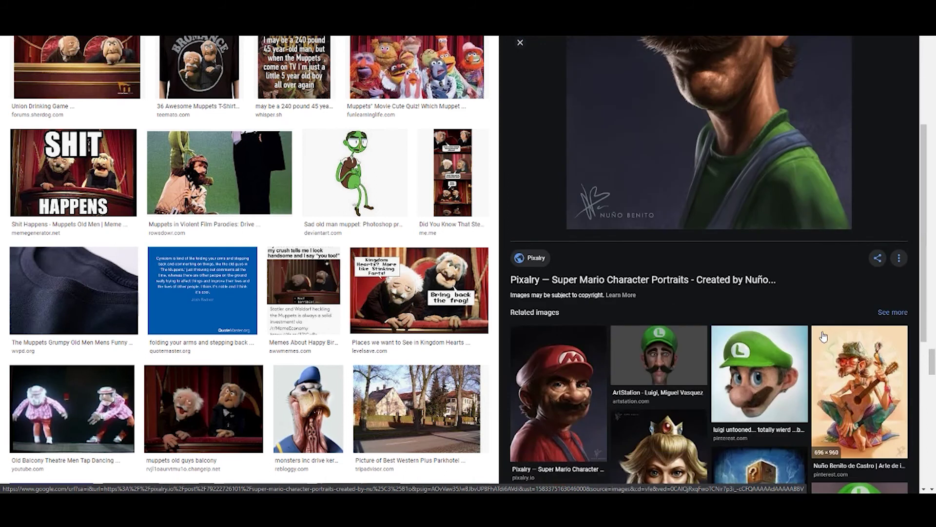
{"action": "scroll", "coordinate": [822, 336], "scroll_direction": "up", "scroll_amount": 1}
{"action": "scroll", "coordinate": [823, 337], "scroll_direction": "down", "scroll_amount": 2}
{"action": "scroll", "coordinate": [805, 329], "scroll_direction": "down", "scroll_amount": 1}
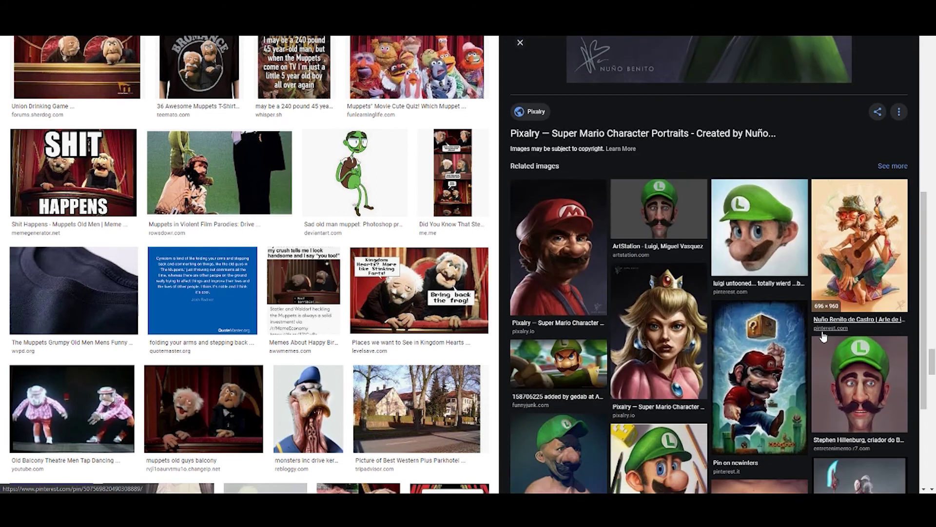
{"action": "scroll", "coordinate": [709, 291], "scroll_direction": "down", "scroll_amount": 1}
{"action": "left_click", "coordinate": [685, 279]}
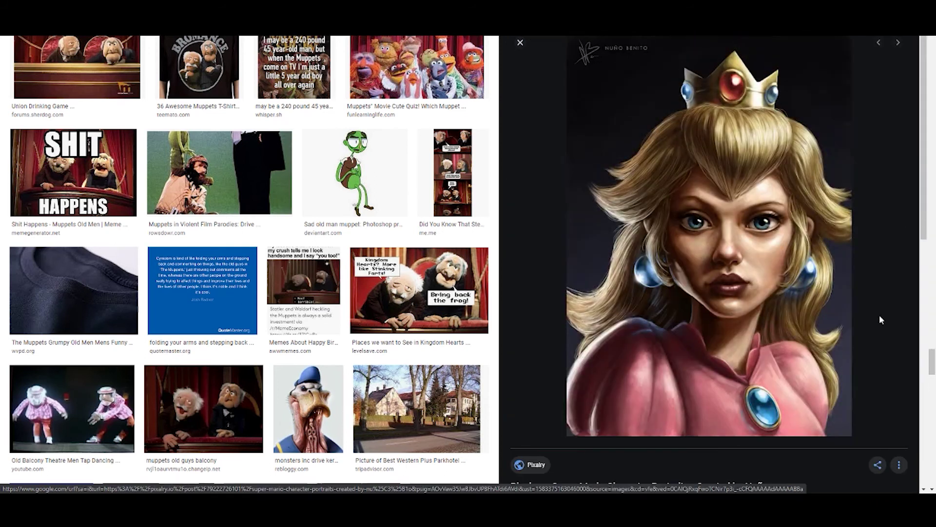
{"action": "scroll", "coordinate": [880, 320], "scroll_direction": "down", "scroll_amount": 2}
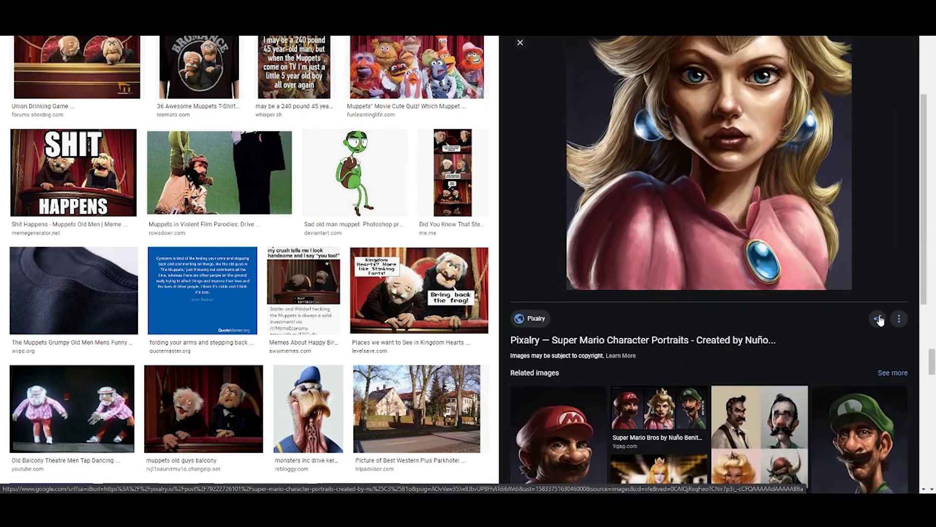
{"action": "scroll", "coordinate": [881, 319], "scroll_direction": "down", "scroll_amount": 2}
{"action": "scroll", "coordinate": [880, 319], "scroll_direction": "down", "scroll_amount": 1}
{"action": "scroll", "coordinate": [880, 319], "scroll_direction": "down", "scroll_amount": 1}
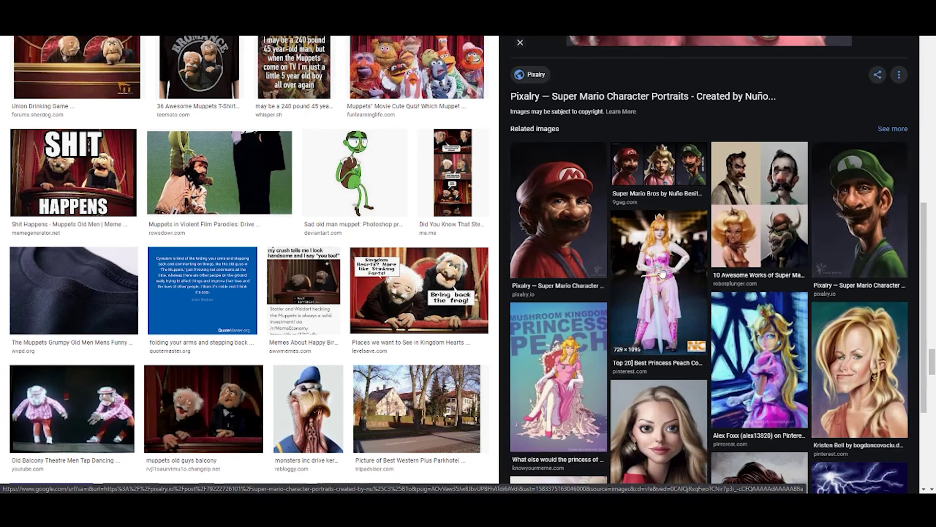
View the Pinterest Princess Peach cosplay photo, then go back to the Peach portrait.
{"action": "left_click", "coordinate": [662, 293]}
{"action": "scroll", "coordinate": [901, 322], "scroll_direction": "down", "scroll_amount": 1}
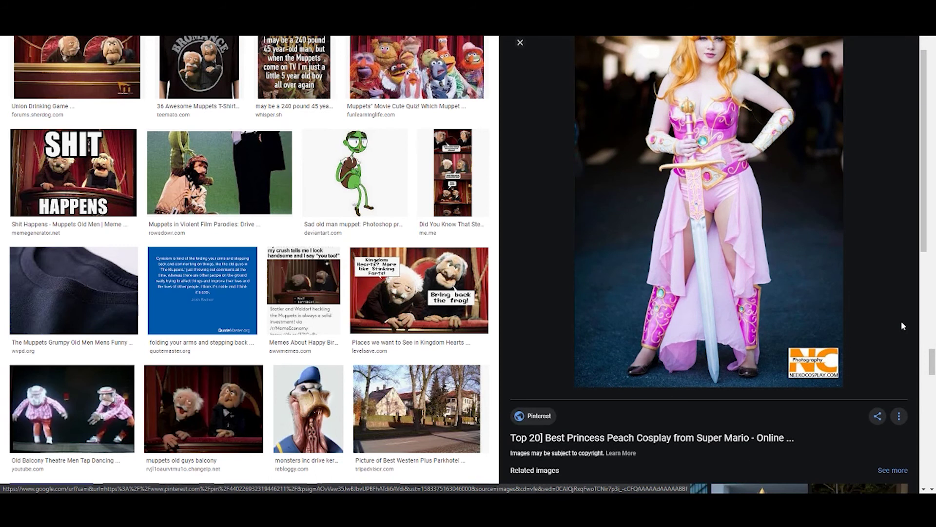
{"action": "scroll", "coordinate": [902, 322], "scroll_direction": "down", "scroll_amount": 2}
{"action": "scroll", "coordinate": [902, 321], "scroll_direction": "down", "scroll_amount": 2}
{"action": "scroll", "coordinate": [901, 321], "scroll_direction": "down", "scroll_amount": 2}
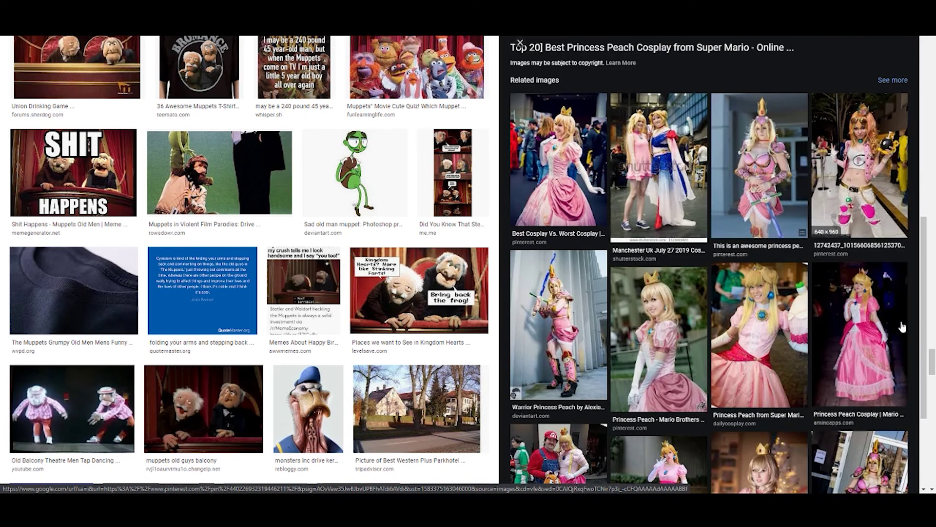
{"action": "scroll", "coordinate": [585, 219], "scroll_direction": "down", "scroll_amount": 2}
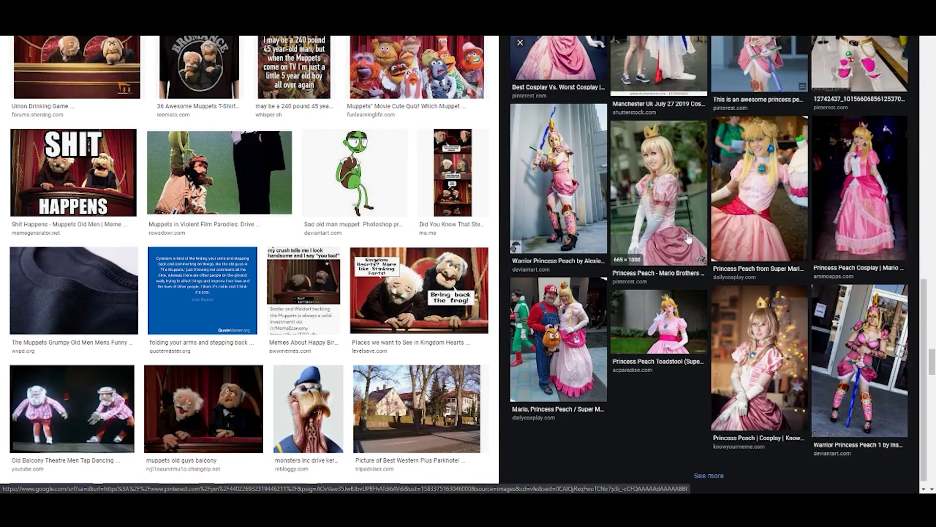
{"action": "scroll", "coordinate": [505, 344], "scroll_direction": "up", "scroll_amount": 1}
{"action": "scroll", "coordinate": [512, 234], "scroll_direction": "up", "scroll_amount": 2}
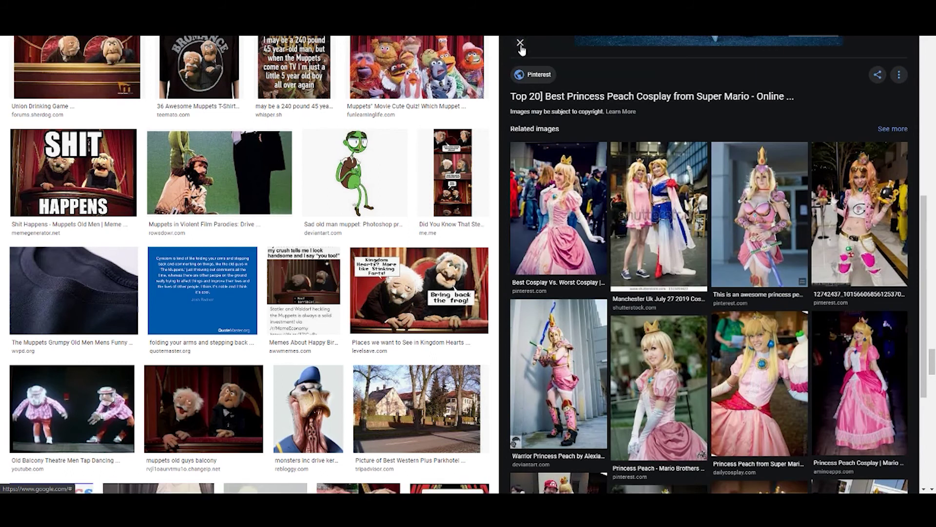
{"action": "scroll", "coordinate": [521, 47], "scroll_direction": "up", "scroll_amount": 1}
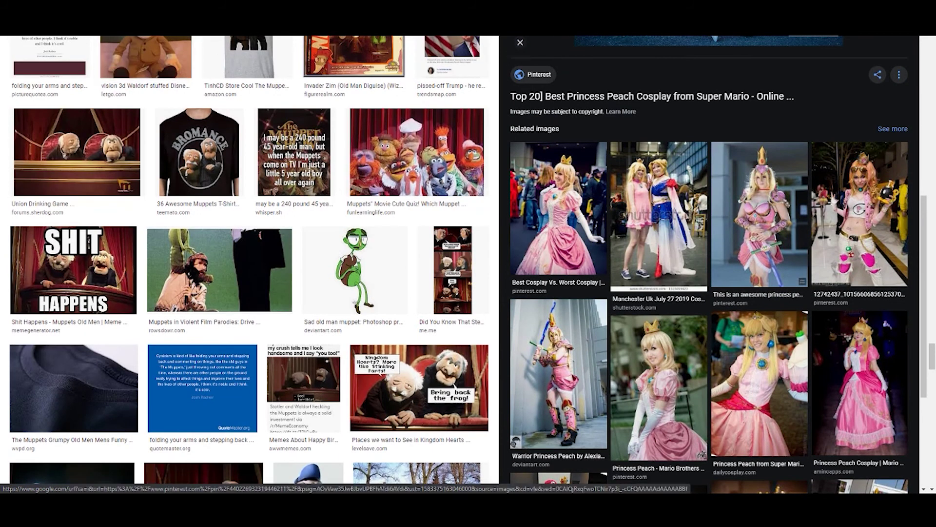
{"action": "key", "text": "alt+Left"}
{"action": "scroll", "coordinate": [662, 321], "scroll_direction": "down", "scroll_amount": 5}
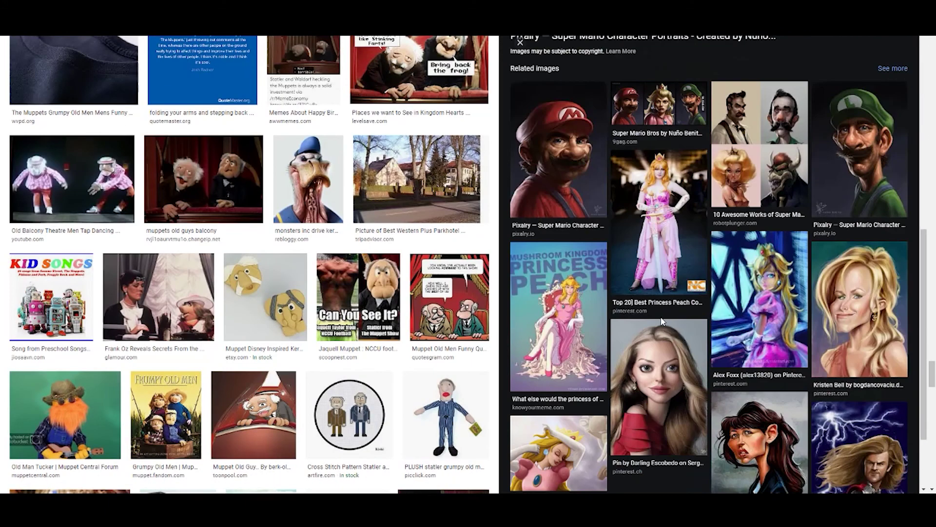
{"action": "scroll", "coordinate": [623, 418], "scroll_direction": "down", "scroll_amount": 1}
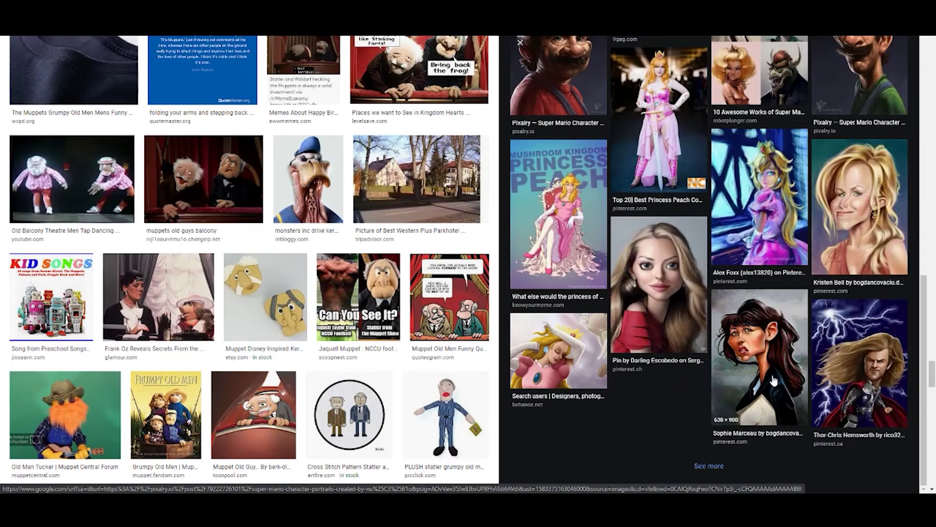
{"action": "scroll", "coordinate": [846, 251], "scroll_direction": "up", "scroll_amount": 1}
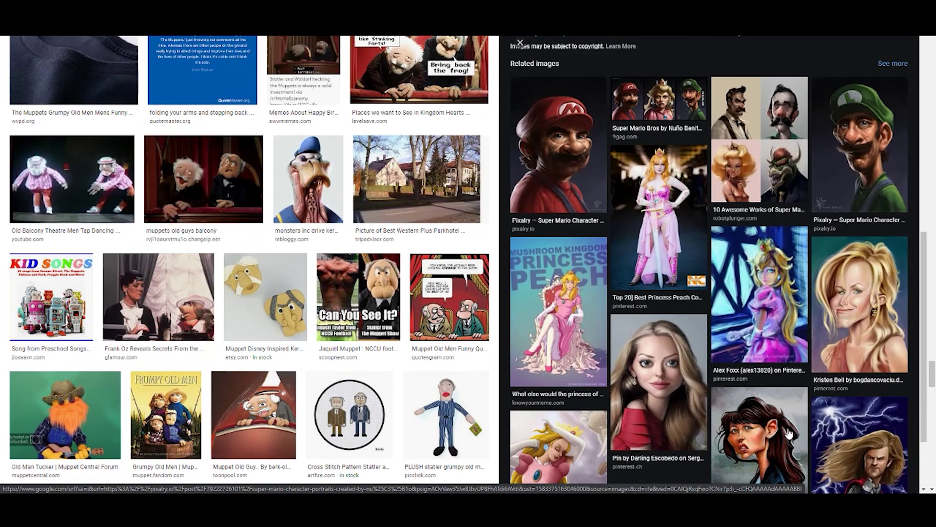
Preview the Kristen Bell caricature, then Freaking News's upside-down Kristen Bell picture and its related images.
{"action": "left_click", "coordinate": [842, 311]}
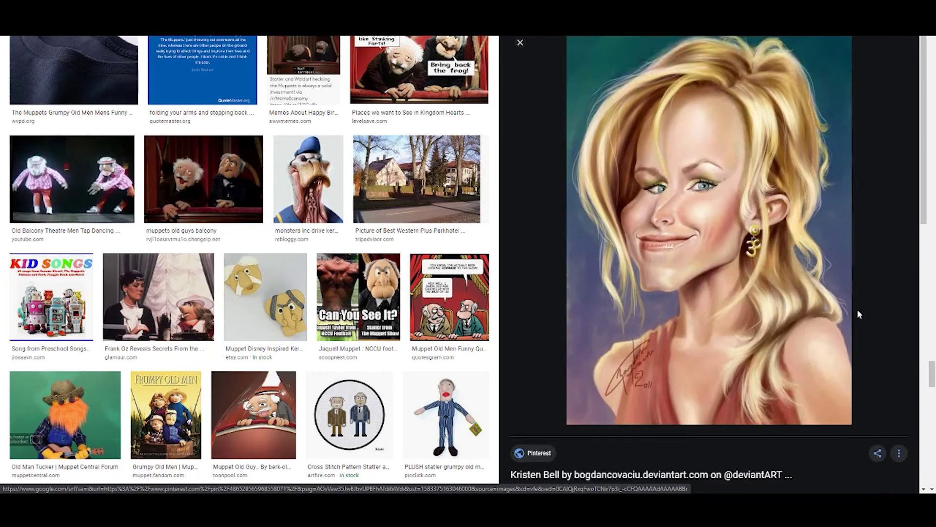
{"action": "scroll", "coordinate": [857, 309], "scroll_direction": "down", "scroll_amount": 2}
{"action": "scroll", "coordinate": [789, 314], "scroll_direction": "down", "scroll_amount": 2}
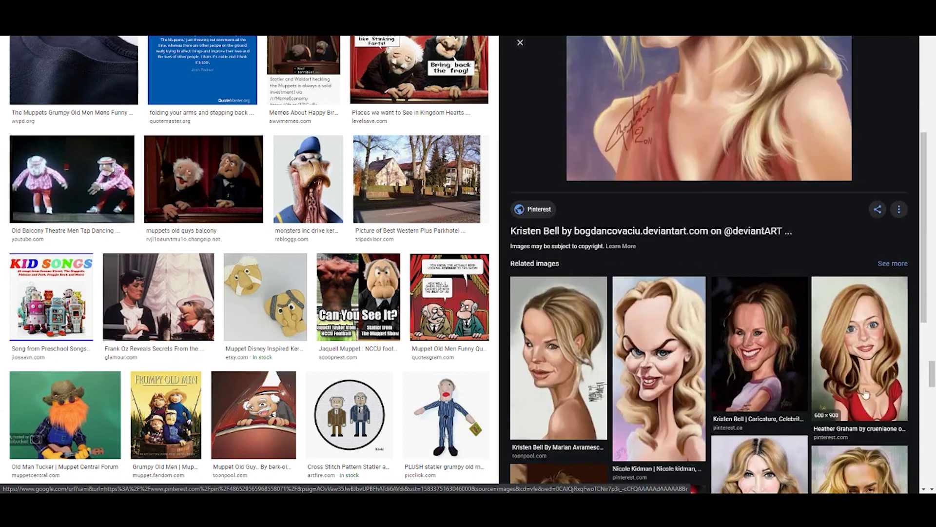
{"action": "left_click", "coordinate": [765, 362]}
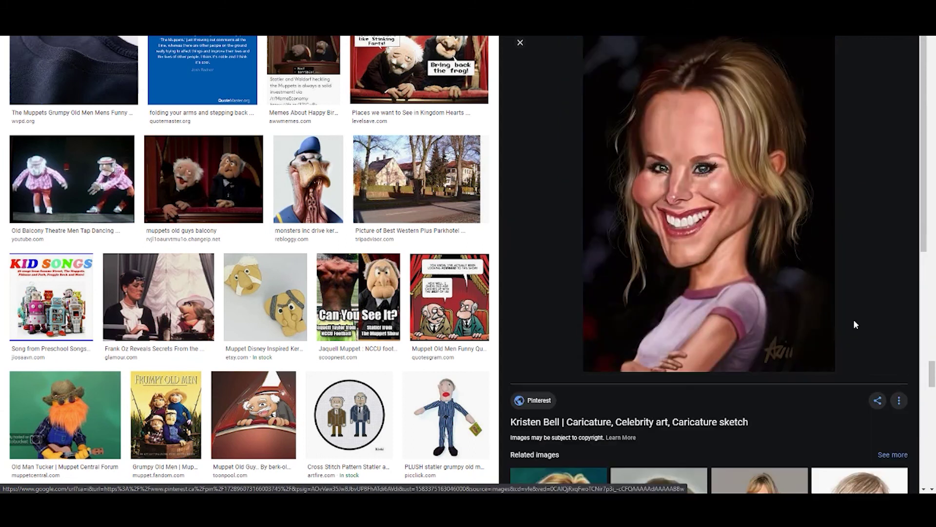
{"action": "scroll", "coordinate": [854, 324], "scroll_direction": "down", "scroll_amount": 2}
{"action": "scroll", "coordinate": [854, 324], "scroll_direction": "down", "scroll_amount": 3}
{"action": "scroll", "coordinate": [851, 322], "scroll_direction": "down", "scroll_amount": 2}
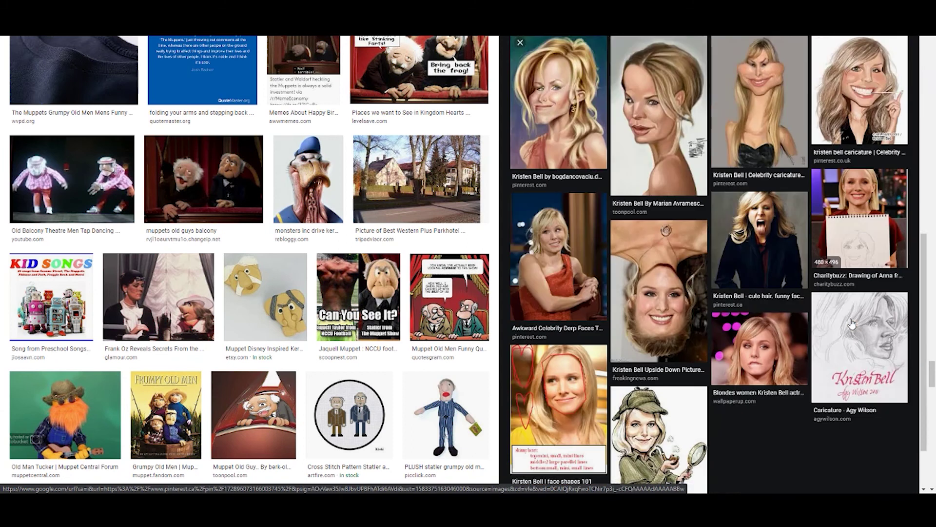
{"action": "scroll", "coordinate": [852, 324], "scroll_direction": "down", "scroll_amount": 1}
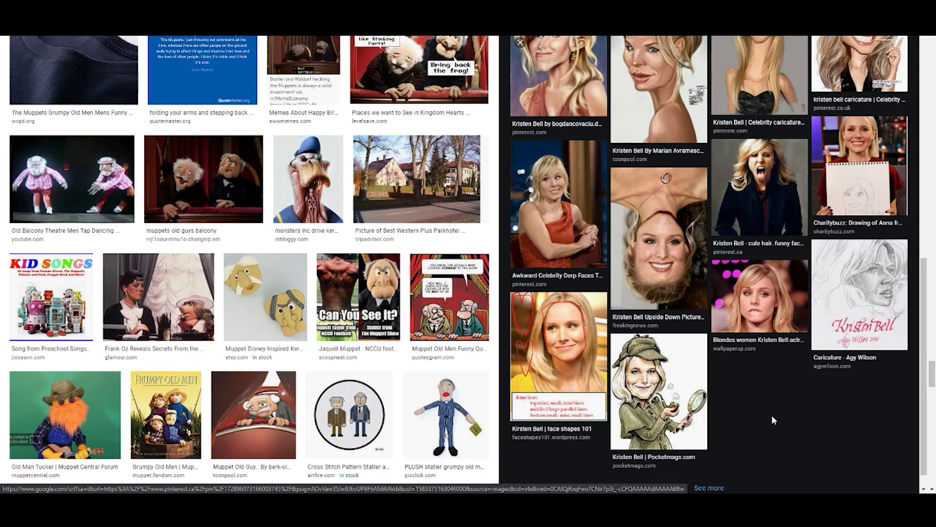
{"action": "scroll", "coordinate": [771, 420], "scroll_direction": "down", "scroll_amount": 1}
{"action": "scroll", "coordinate": [770, 413], "scroll_direction": "up", "scroll_amount": 2}
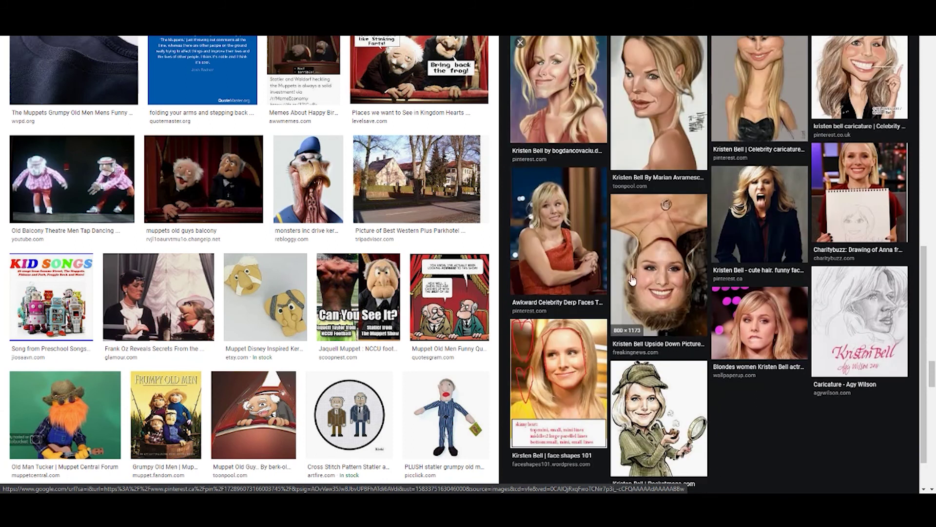
{"action": "left_click", "coordinate": [663, 300]}
{"action": "scroll", "coordinate": [729, 371], "scroll_direction": "down", "scroll_amount": 1}
{"action": "scroll", "coordinate": [728, 366], "scroll_direction": "down", "scroll_amount": 1}
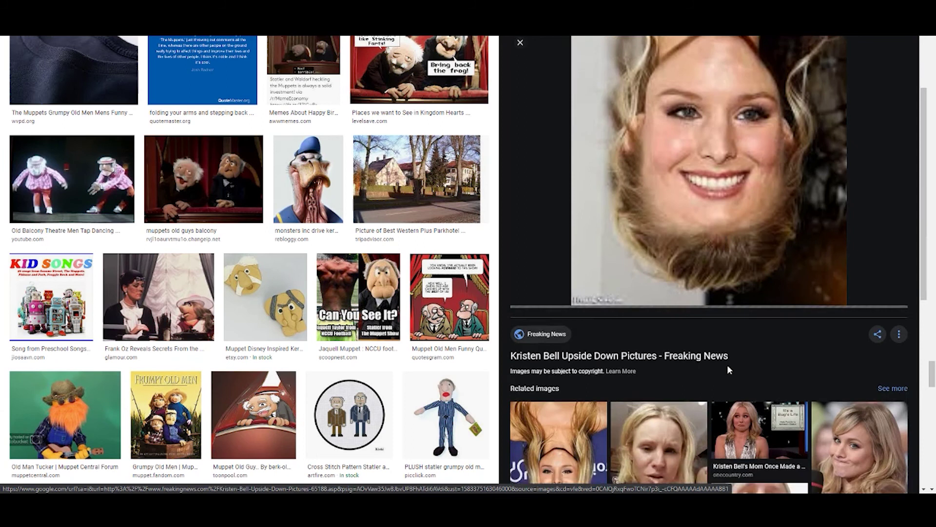
{"action": "scroll", "coordinate": [728, 365], "scroll_direction": "down", "scroll_amount": 1}
{"action": "scroll", "coordinate": [728, 364], "scroll_direction": "down", "scroll_amount": 1}
{"action": "scroll", "coordinate": [728, 364], "scroll_direction": "down", "scroll_amount": 2}
{"action": "scroll", "coordinate": [725, 355], "scroll_direction": "down", "scroll_amount": 1}
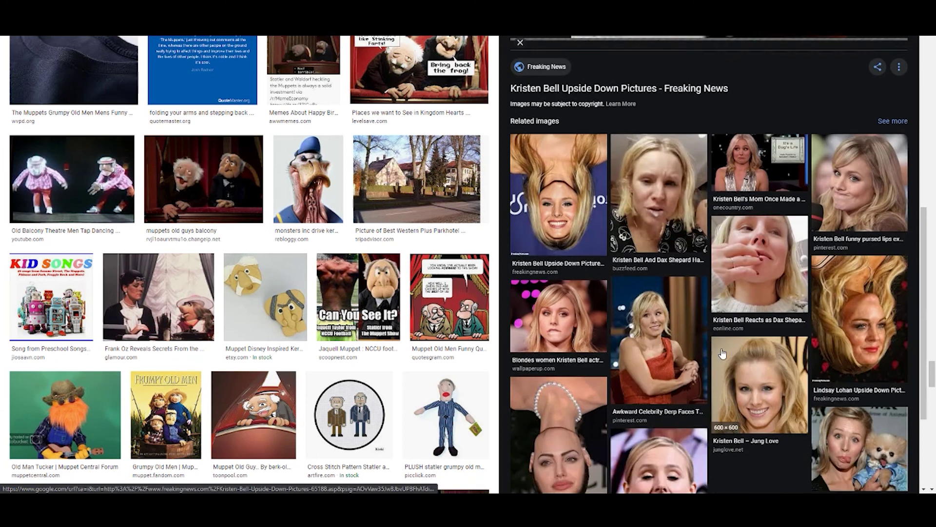
{"action": "scroll", "coordinate": [719, 347], "scroll_direction": "down", "scroll_amount": 2}
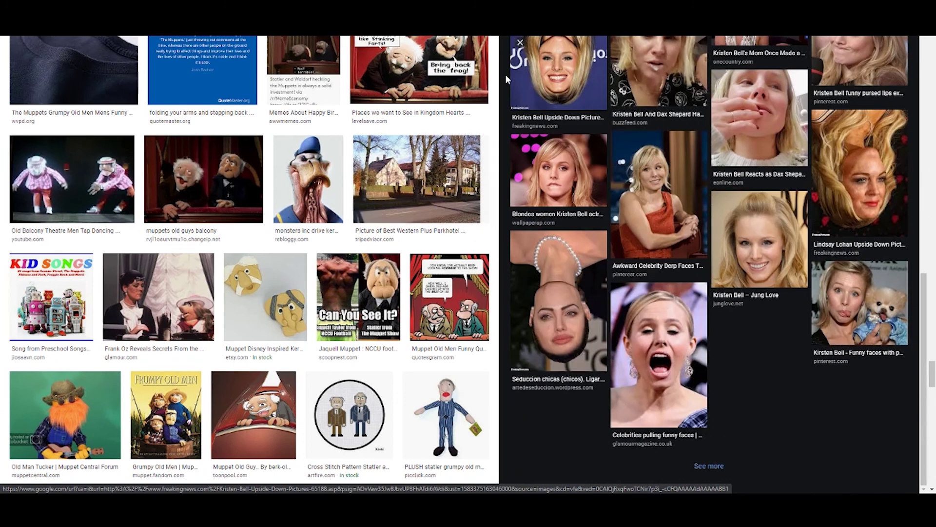
Close the Kristen Bell preview and view statlerandwaldorf's creepy art, then Muddy Colors' Popped Culture painting.
{"action": "left_click", "coordinate": [520, 44]}
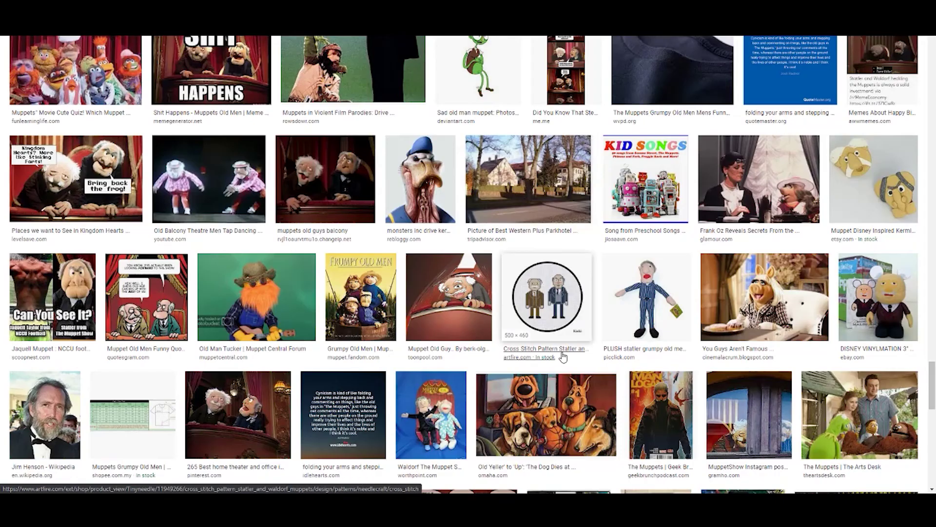
{"action": "scroll", "coordinate": [578, 293], "scroll_direction": "down", "scroll_amount": 2}
{"action": "scroll", "coordinate": [583, 290], "scroll_direction": "down", "scroll_amount": 1}
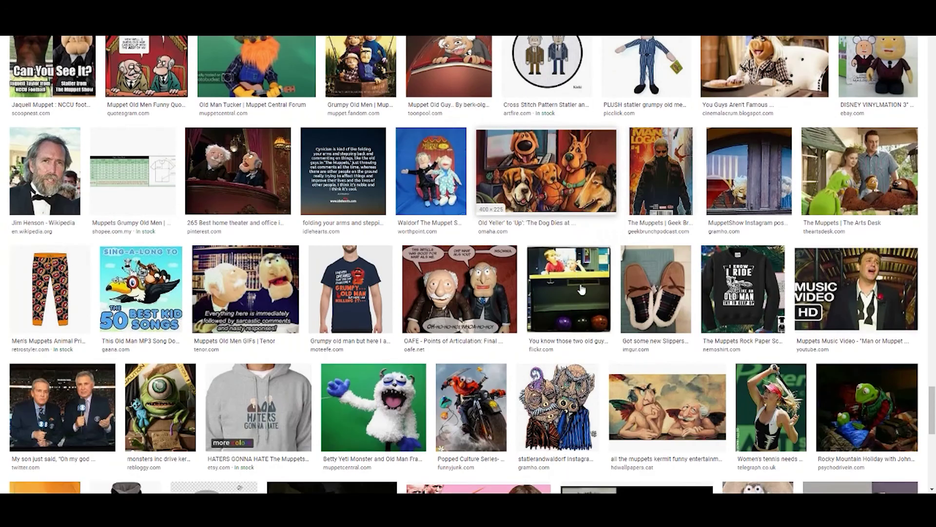
{"action": "scroll", "coordinate": [583, 291], "scroll_direction": "down", "scroll_amount": 2}
{"action": "scroll", "coordinate": [582, 291], "scroll_direction": "down", "scroll_amount": 1}
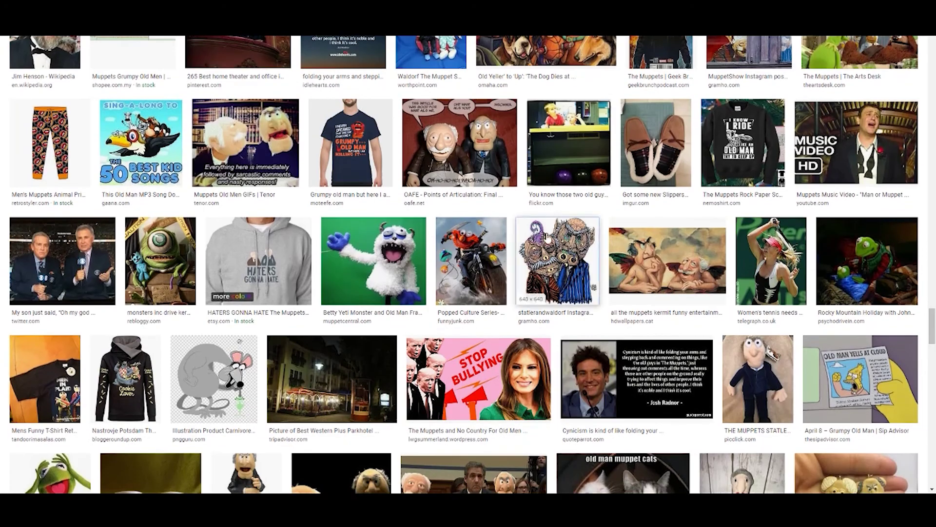
{"action": "left_click", "coordinate": [557, 261]}
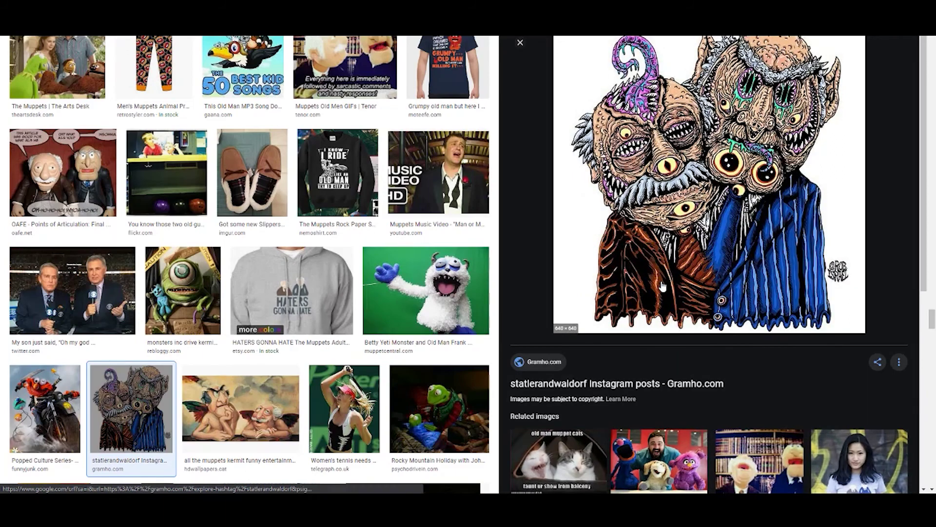
{"action": "scroll", "coordinate": [755, 279], "scroll_direction": "down", "scroll_amount": 2}
{"action": "scroll", "coordinate": [756, 279], "scroll_direction": "down", "scroll_amount": 1}
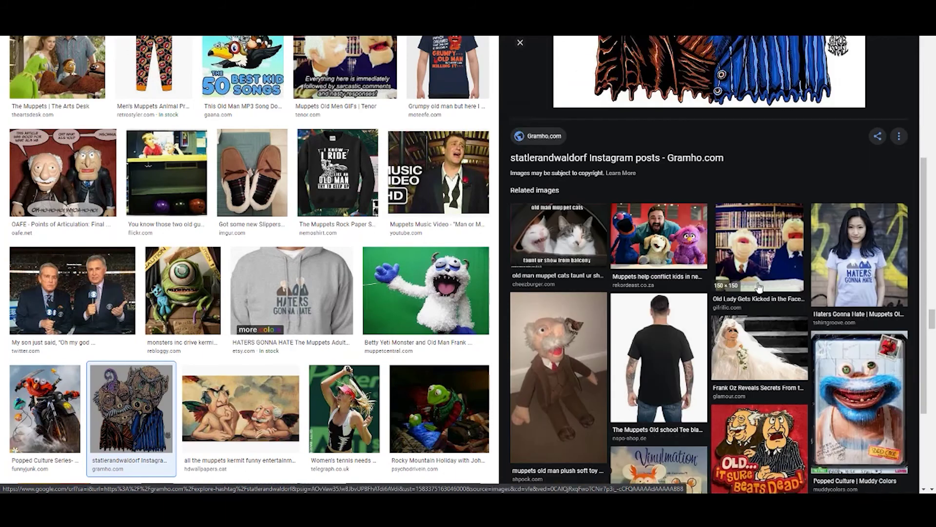
{"action": "scroll", "coordinate": [757, 286], "scroll_direction": "down", "scroll_amount": 1}
{"action": "scroll", "coordinate": [760, 294], "scroll_direction": "down", "scroll_amount": 1}
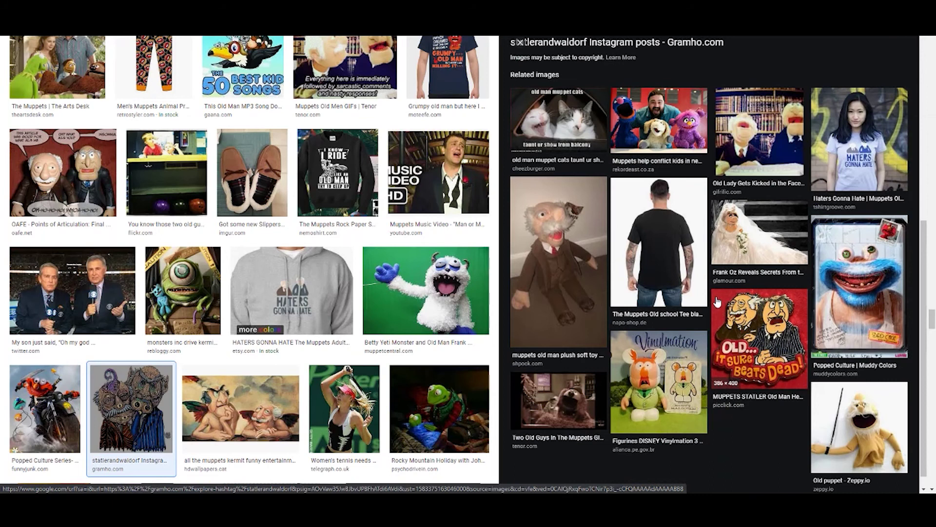
{"action": "scroll", "coordinate": [746, 366], "scroll_direction": "down", "scroll_amount": 1}
{"action": "scroll", "coordinate": [775, 430], "scroll_direction": "down", "scroll_amount": 1}
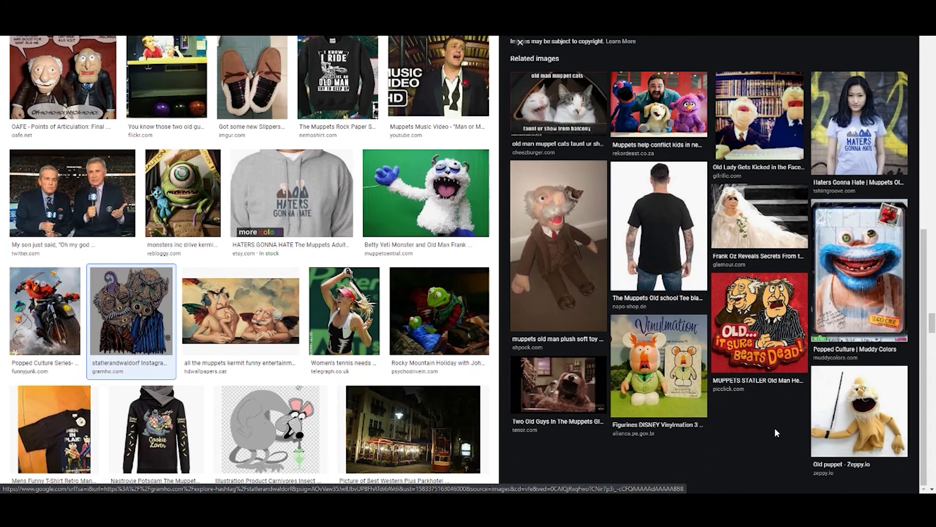
{"action": "left_click", "coordinate": [844, 288]}
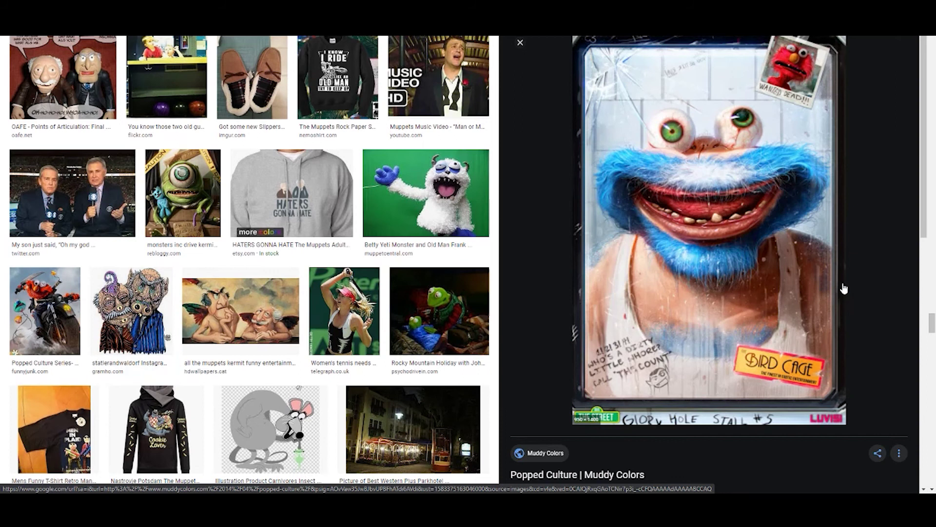
{"action": "scroll", "coordinate": [843, 288], "scroll_direction": "down", "scroll_amount": 2}
{"action": "scroll", "coordinate": [843, 288], "scroll_direction": "down", "scroll_amount": 1}
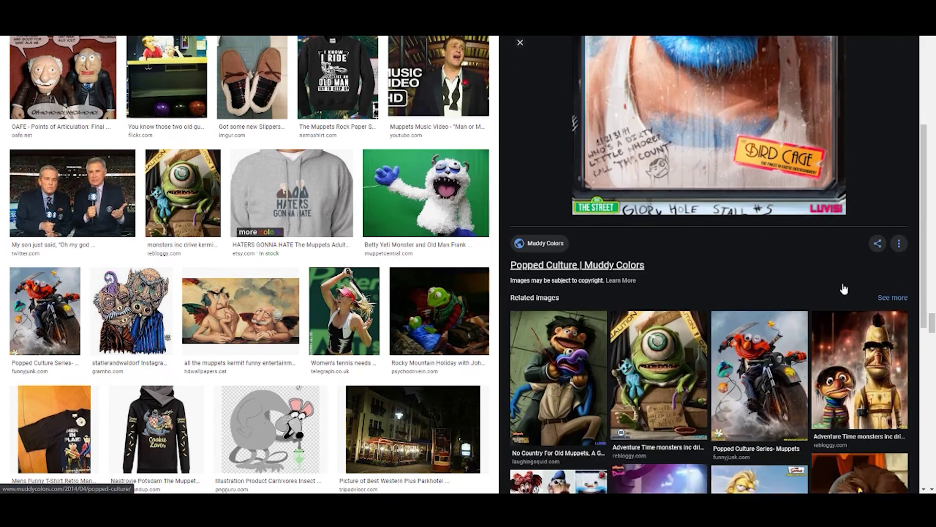
{"action": "scroll", "coordinate": [843, 289], "scroll_direction": "down", "scroll_amount": 2}
{"action": "scroll", "coordinate": [710, 362], "scroll_direction": "down", "scroll_amount": 1}
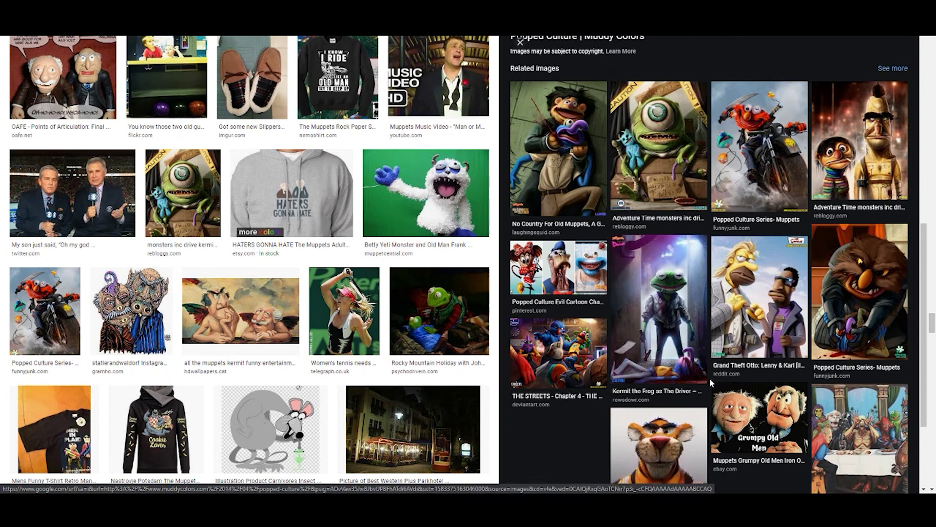
{"action": "scroll", "coordinate": [581, 354], "scroll_direction": "down", "scroll_amount": 2}
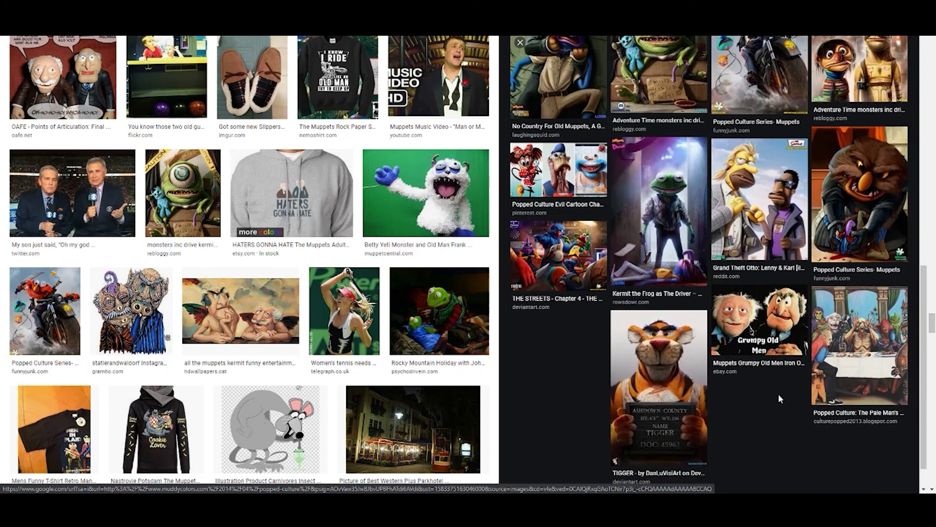
{"action": "scroll", "coordinate": [778, 393], "scroll_direction": "up", "scroll_amount": 1}
{"action": "scroll", "coordinate": [769, 391], "scroll_direction": "down", "scroll_amount": 1}
{"action": "scroll", "coordinate": [769, 391], "scroll_direction": "up", "scroll_amount": 1}
{"action": "scroll", "coordinate": [769, 391], "scroll_direction": "up", "scroll_amount": 1}
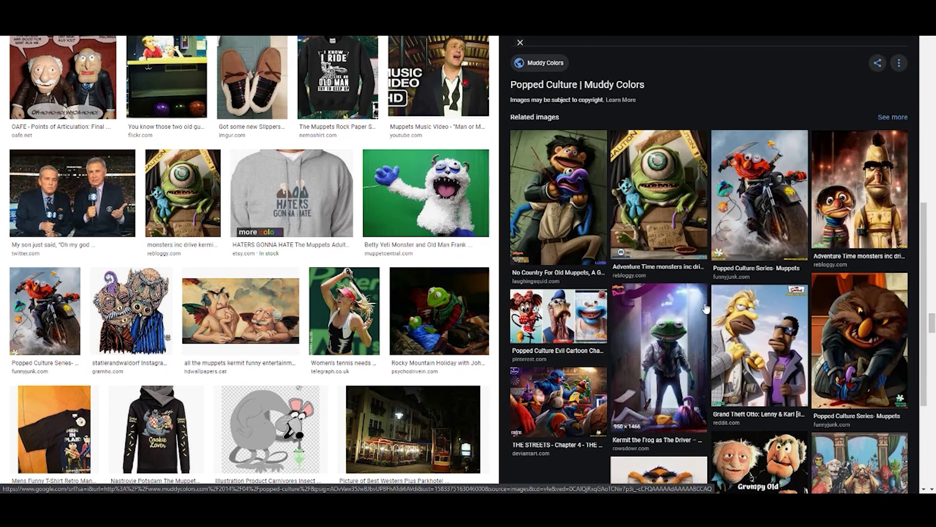
Preview Popped Culture's 'The Pale Man's Last Supper' and scroll through its related Last Supper parodies.
{"action": "left_click", "coordinate": [876, 470]}
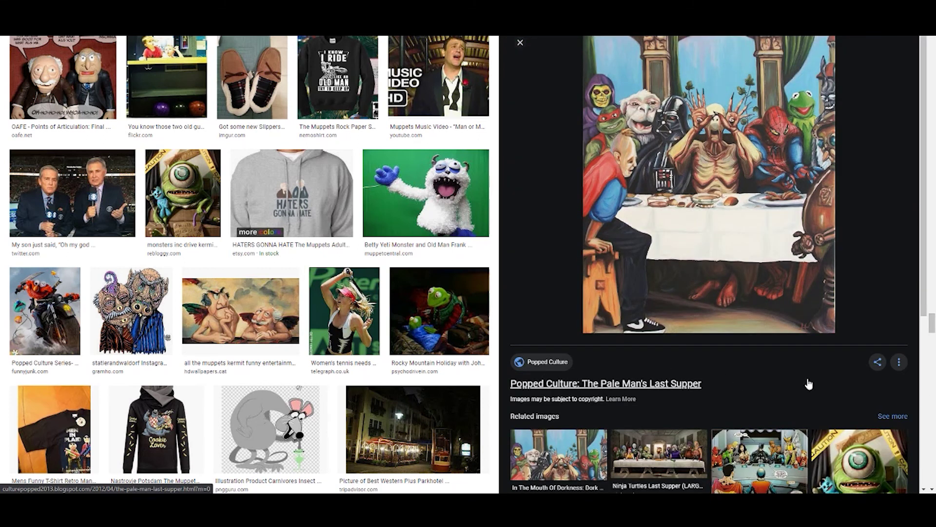
{"action": "scroll", "coordinate": [809, 383], "scroll_direction": "down", "scroll_amount": 1}
{"action": "scroll", "coordinate": [816, 385], "scroll_direction": "up", "scroll_amount": 1}
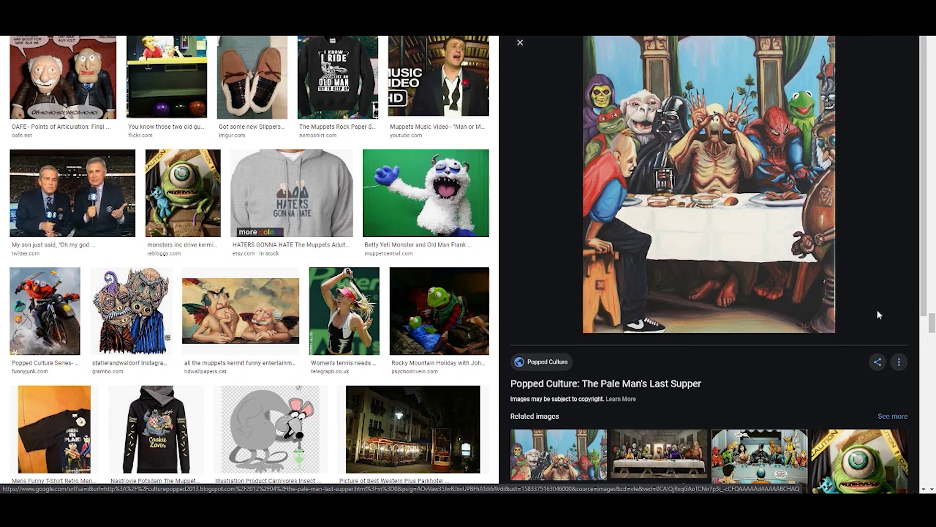
{"action": "scroll", "coordinate": [878, 315], "scroll_direction": "down", "scroll_amount": 1}
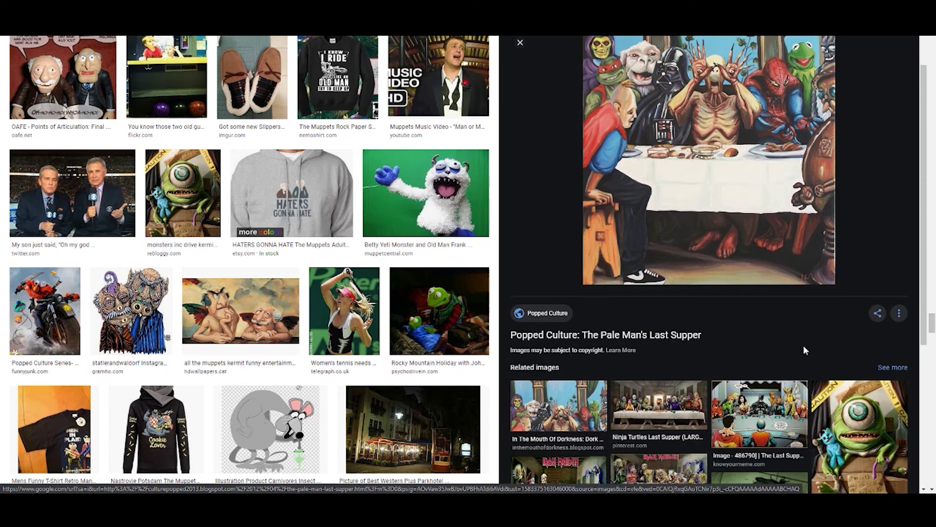
{"action": "scroll", "coordinate": [804, 351], "scroll_direction": "down", "scroll_amount": 3}
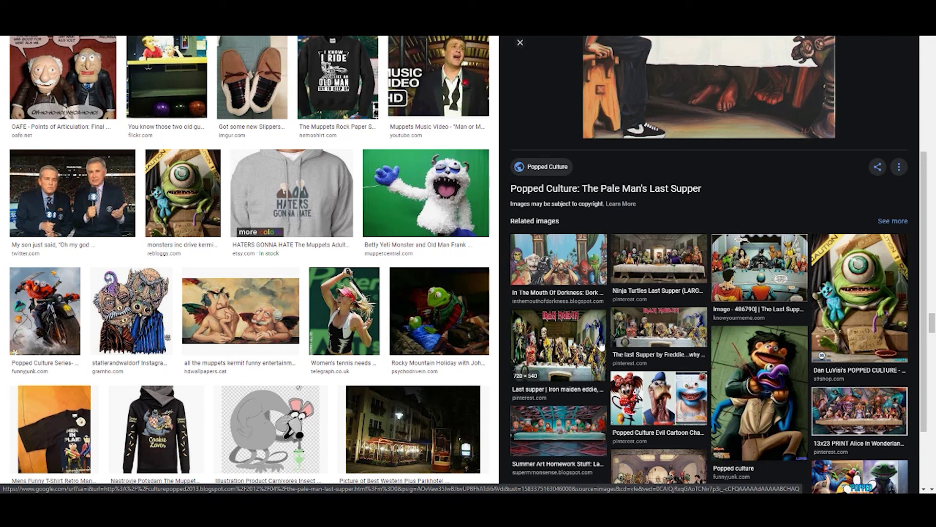
{"action": "scroll", "coordinate": [590, 349], "scroll_direction": "down", "scroll_amount": 1}
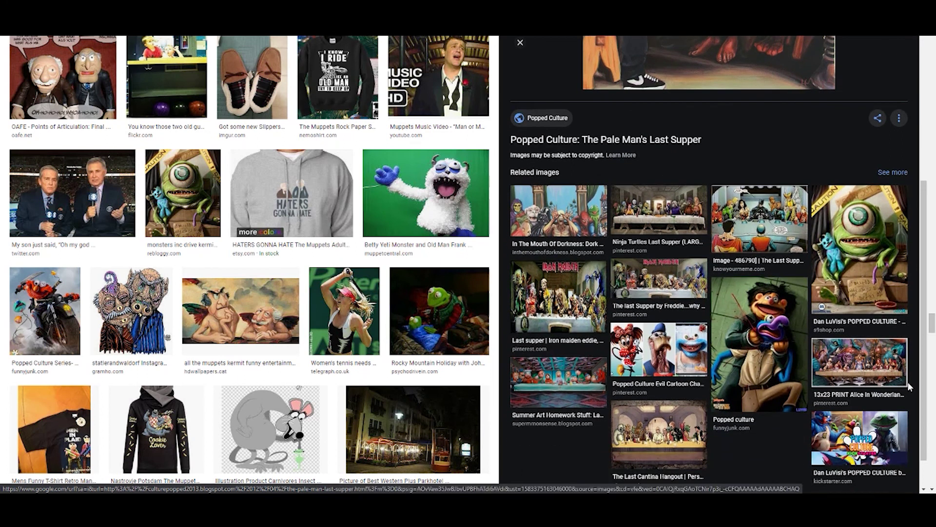
{"action": "scroll", "coordinate": [801, 399], "scroll_direction": "down", "scroll_amount": 1}
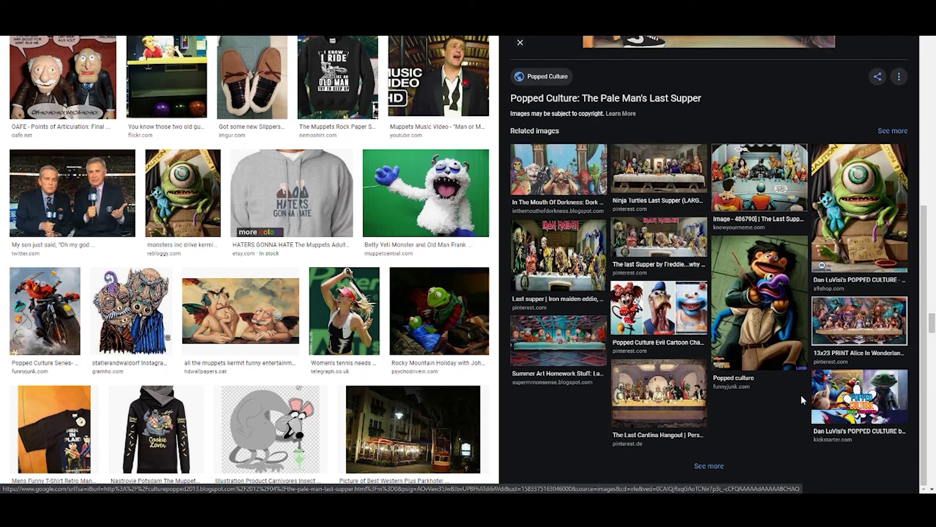
Preview the 13x23 Alice In Wonderland print, then Pinterest's 'the_last_tea_party_by_iphee' painting.
{"action": "left_click", "coordinate": [867, 317]}
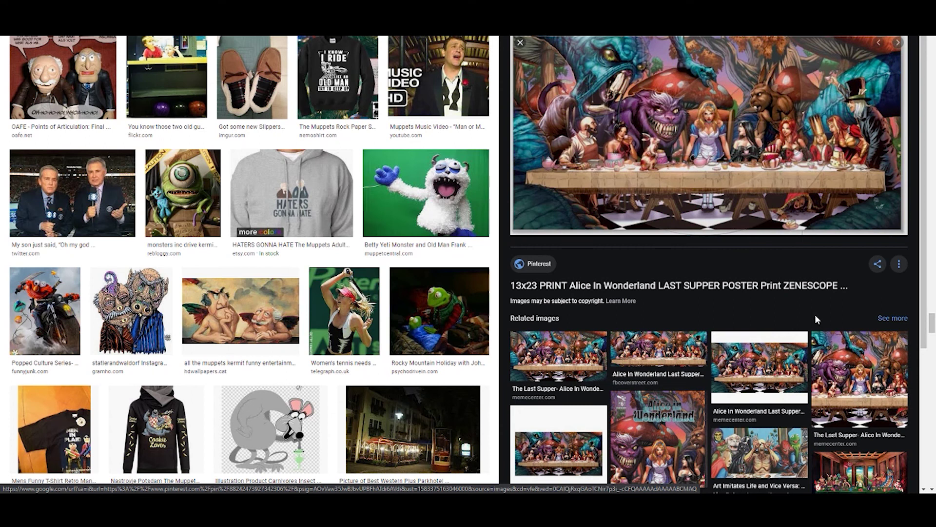
{"action": "scroll", "coordinate": [815, 319], "scroll_direction": "down", "scroll_amount": 3}
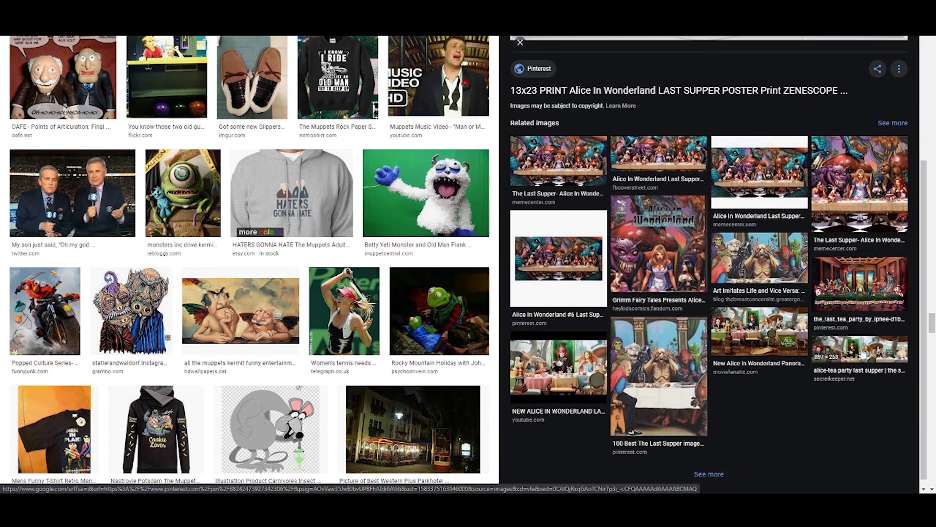
{"action": "left_click", "coordinate": [857, 296]}
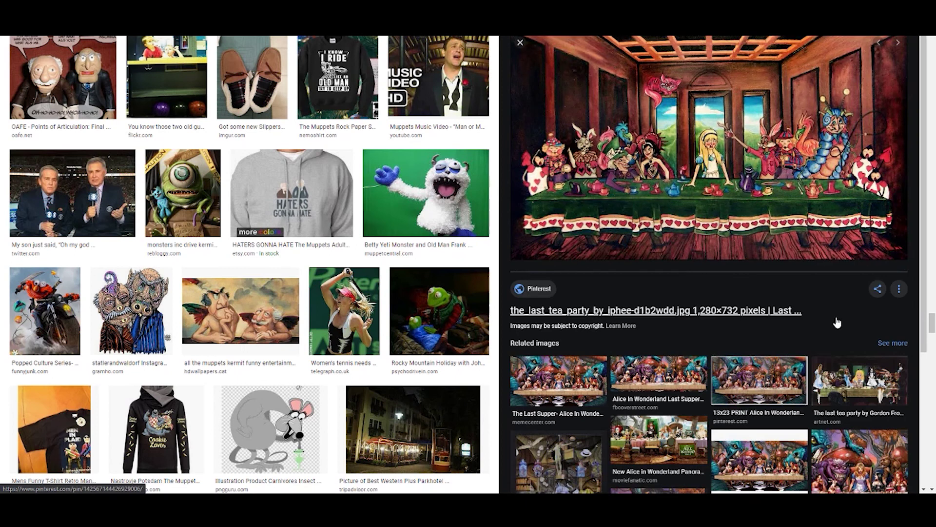
{"action": "scroll", "coordinate": [832, 321], "scroll_direction": "down", "scroll_amount": 1}
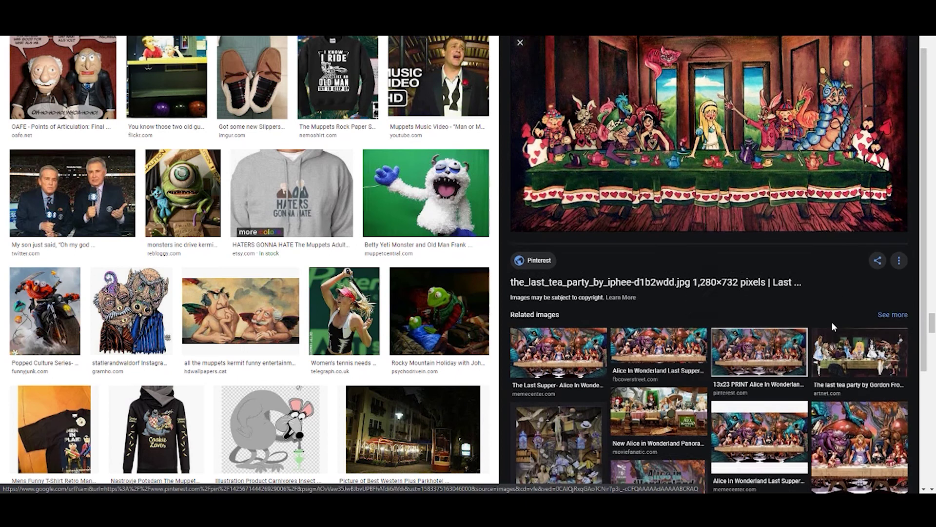
{"action": "scroll", "coordinate": [832, 321], "scroll_direction": "down", "scroll_amount": 1}
{"action": "scroll", "coordinate": [832, 320], "scroll_direction": "down", "scroll_amount": 2}
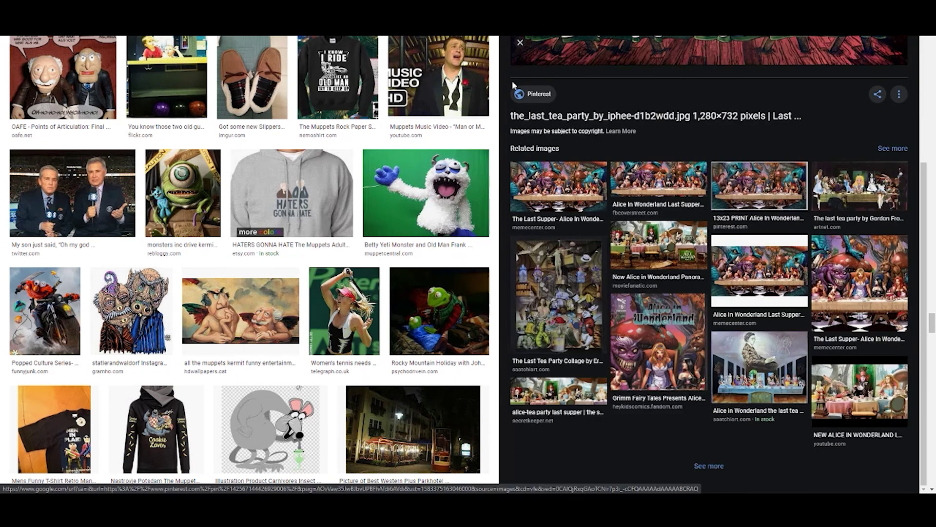
Close the preview and scroll further down the Muppet old men results grid.
{"action": "left_click", "coordinate": [518, 47]}
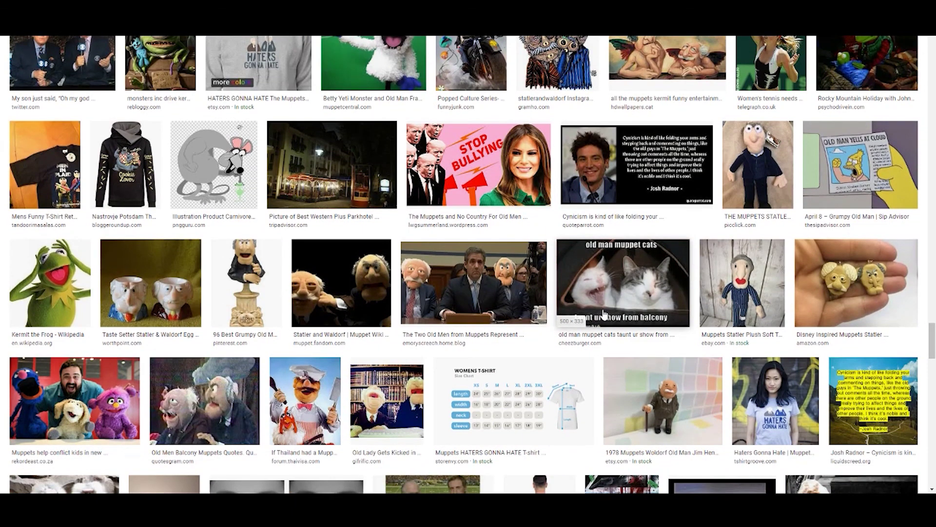
{"action": "scroll", "coordinate": [604, 315], "scroll_direction": "down", "scroll_amount": 2}
{"action": "scroll", "coordinate": [604, 315], "scroll_direction": "down", "scroll_amount": 2}
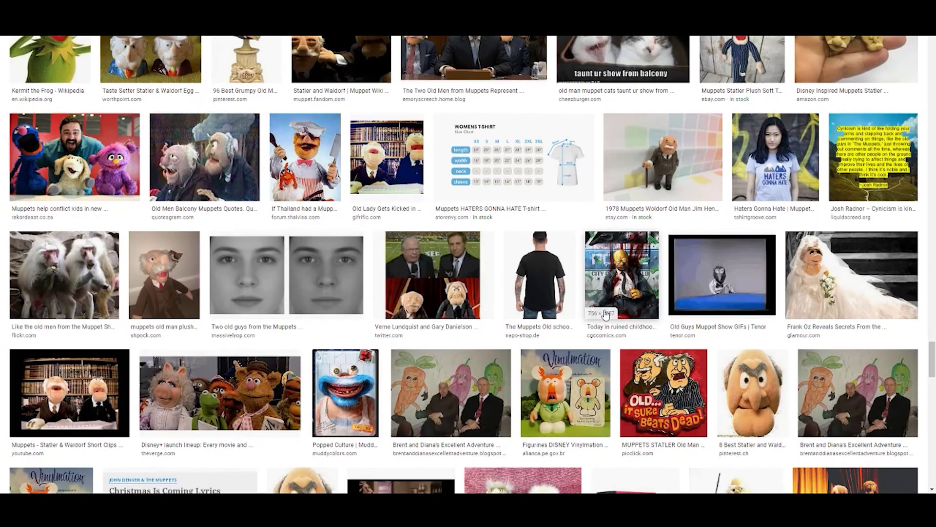
{"action": "scroll", "coordinate": [605, 316], "scroll_direction": "down", "scroll_amount": 2}
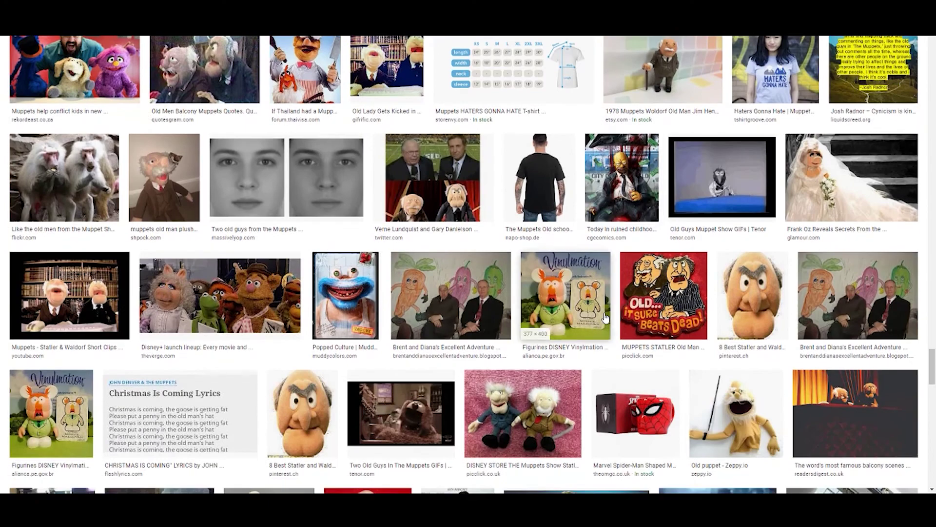
{"action": "scroll", "coordinate": [605, 316], "scroll_direction": "down", "scroll_amount": 2}
{"action": "scroll", "coordinate": [604, 322], "scroll_direction": "down", "scroll_amount": 2}
{"action": "scroll", "coordinate": [605, 323], "scroll_direction": "down", "scroll_amount": 2}
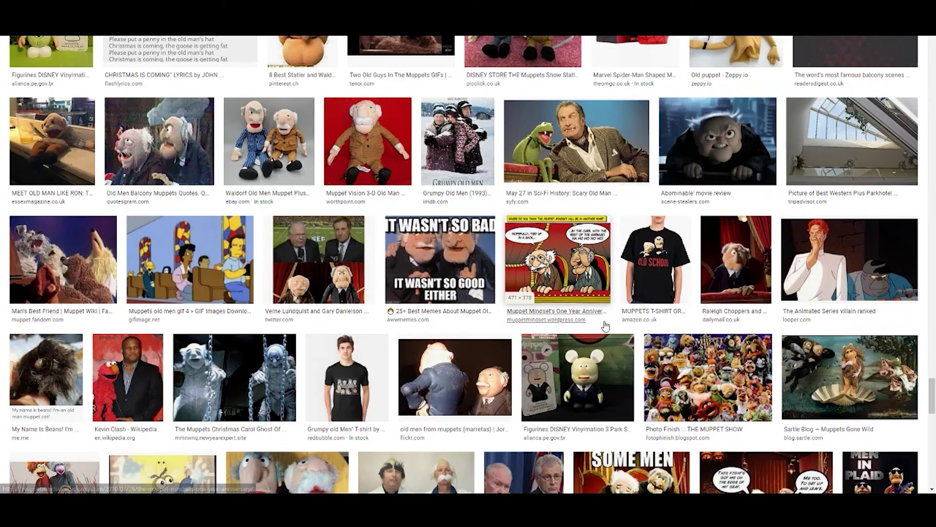
{"action": "scroll", "coordinate": [578, 352], "scroll_direction": "down", "scroll_amount": 2}
{"action": "scroll", "coordinate": [531, 385], "scroll_direction": "down", "scroll_amount": 2}
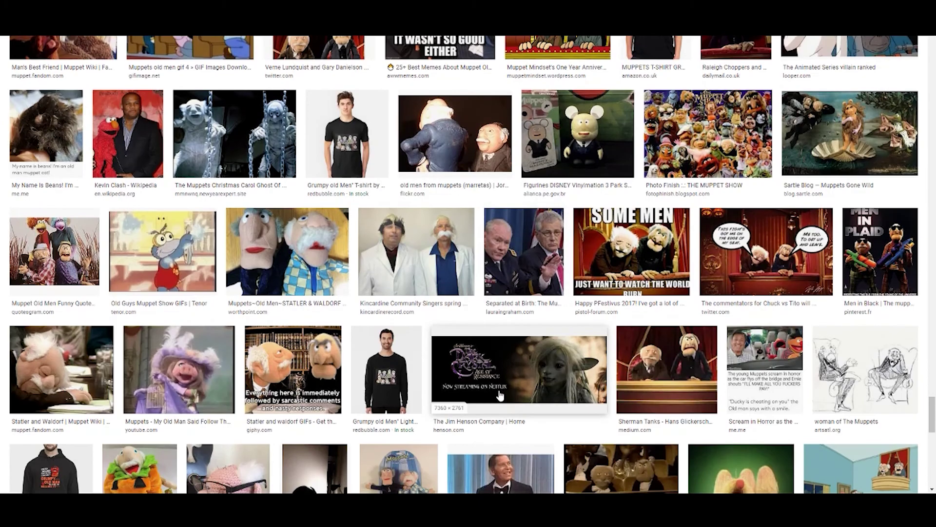
{"action": "scroll", "coordinate": [446, 366], "scroll_direction": "down", "scroll_amount": 2}
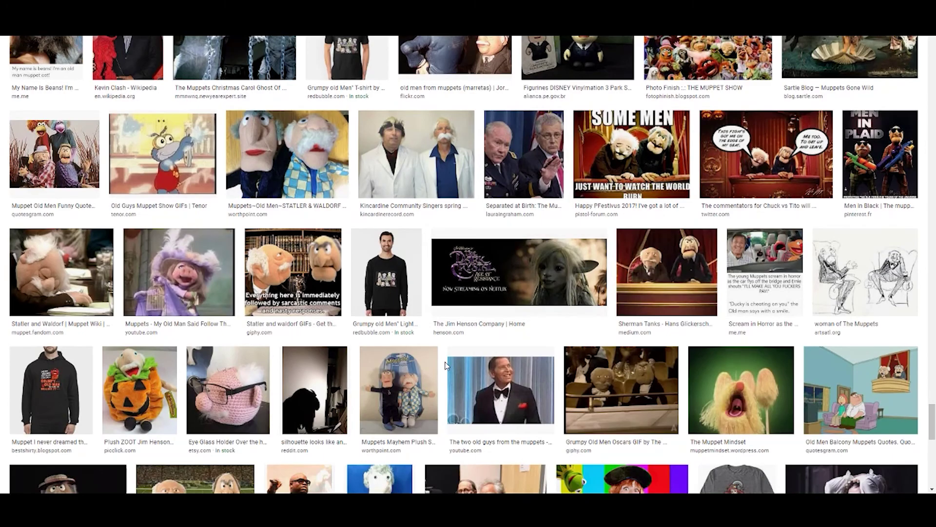
{"action": "scroll", "coordinate": [446, 366], "scroll_direction": "down", "scroll_amount": 1}
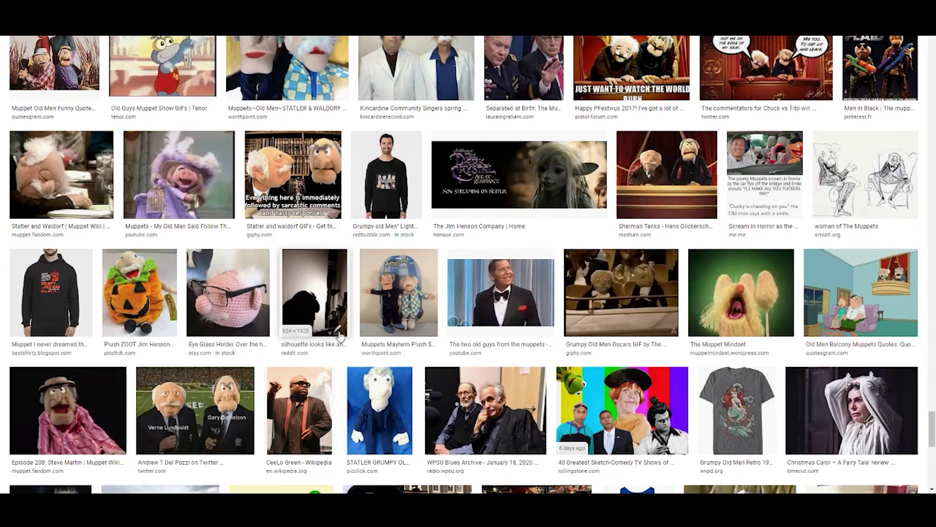
{"action": "scroll", "coordinate": [337, 337], "scroll_direction": "up", "scroll_amount": 2}
Preview the Muppets Christmas Carol ghost, then the Jacob Marley and USA Today 'muppet-christmas-carol-marley-o' images.
{"action": "left_click", "coordinate": [261, 100]}
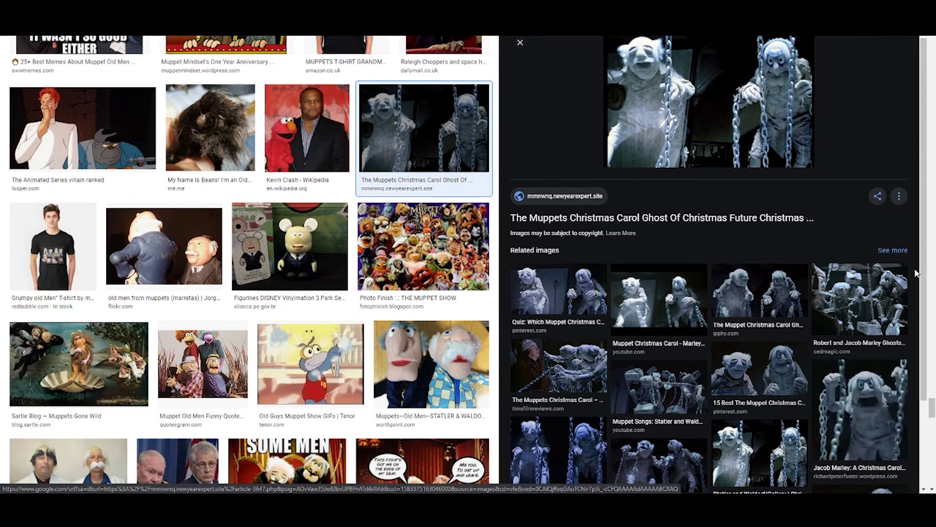
{"action": "scroll", "coordinate": [776, 336], "scroll_direction": "down", "scroll_amount": 3}
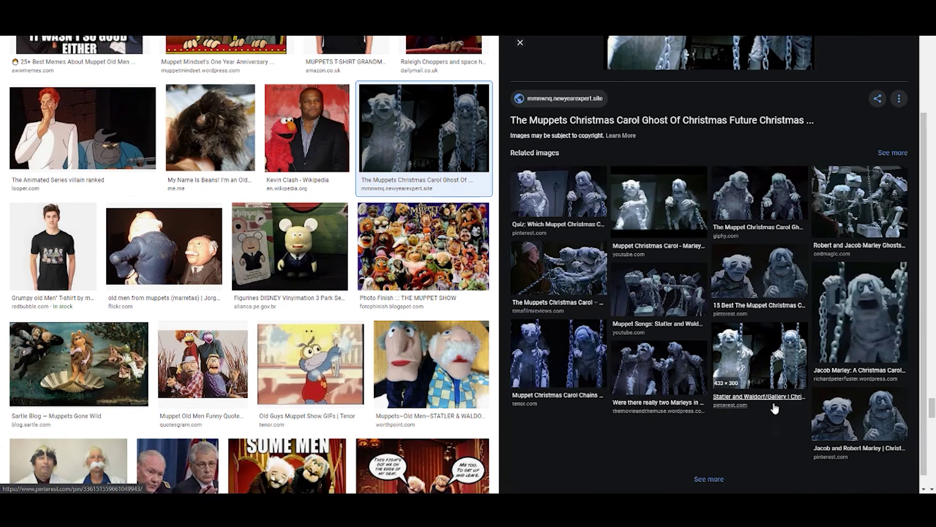
{"action": "left_click", "coordinate": [890, 341]}
{"action": "scroll", "coordinate": [815, 344], "scroll_direction": "down", "scroll_amount": 1}
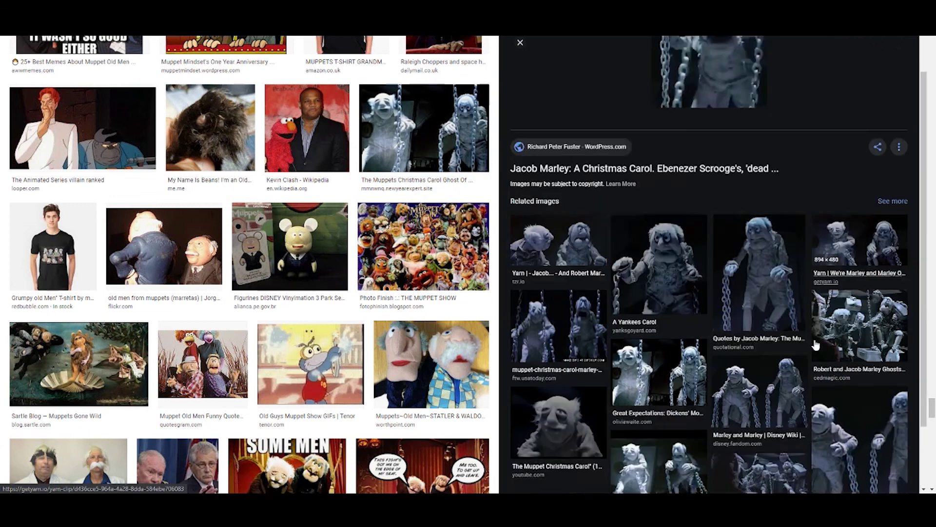
{"action": "scroll", "coordinate": [816, 343], "scroll_direction": "down", "scroll_amount": 2}
{"action": "scroll", "coordinate": [642, 343], "scroll_direction": "up", "scroll_amount": 3}
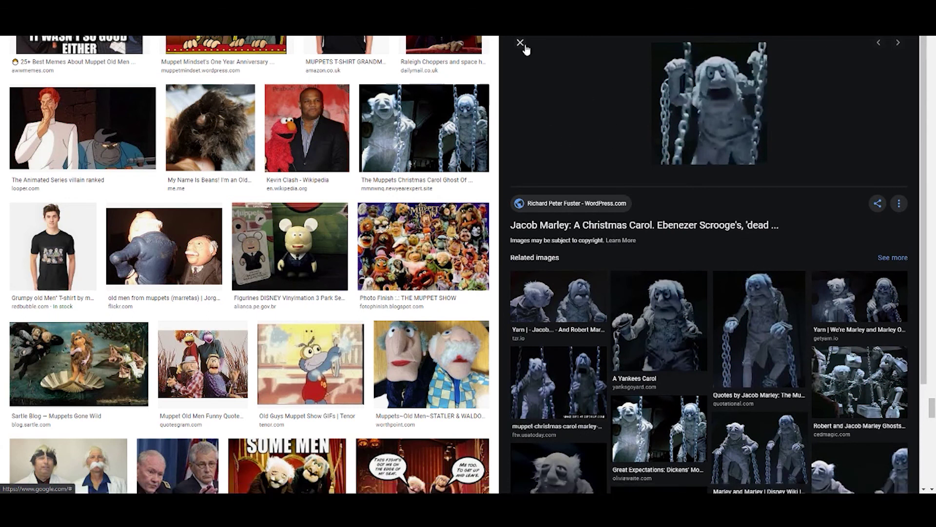
{"action": "scroll", "coordinate": [409, 244], "scroll_direction": "down", "scroll_amount": 1}
{"action": "scroll", "coordinate": [408, 244], "scroll_direction": "down", "scroll_amount": 2}
{"action": "scroll", "coordinate": [409, 244], "scroll_direction": "up", "scroll_amount": 3}
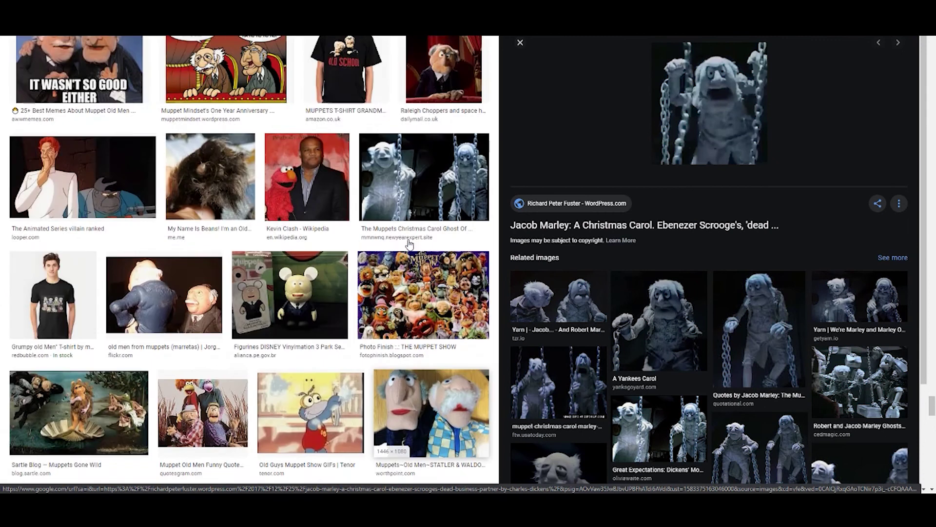
{"action": "scroll", "coordinate": [410, 243], "scroll_direction": "up", "scroll_amount": 1}
{"action": "scroll", "coordinate": [426, 242], "scroll_direction": "up", "scroll_amount": 2}
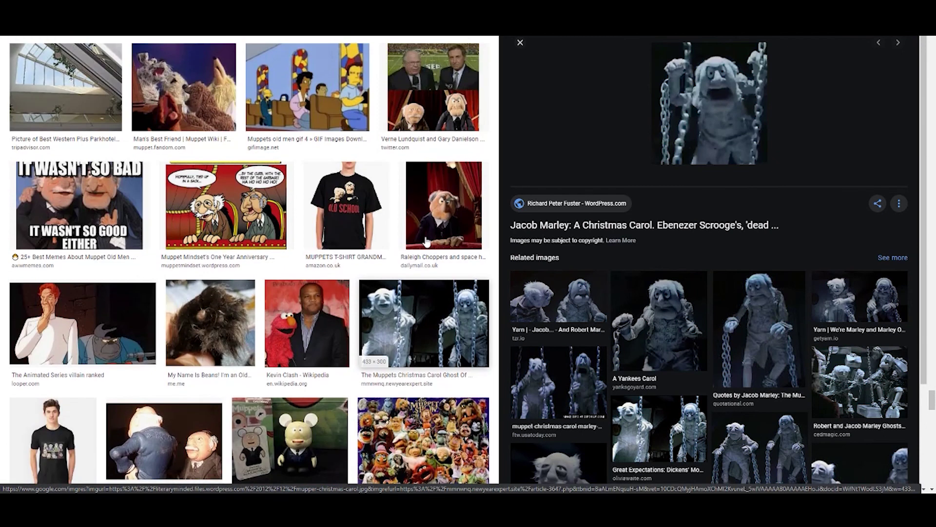
{"action": "scroll", "coordinate": [430, 239], "scroll_direction": "up", "scroll_amount": 2}
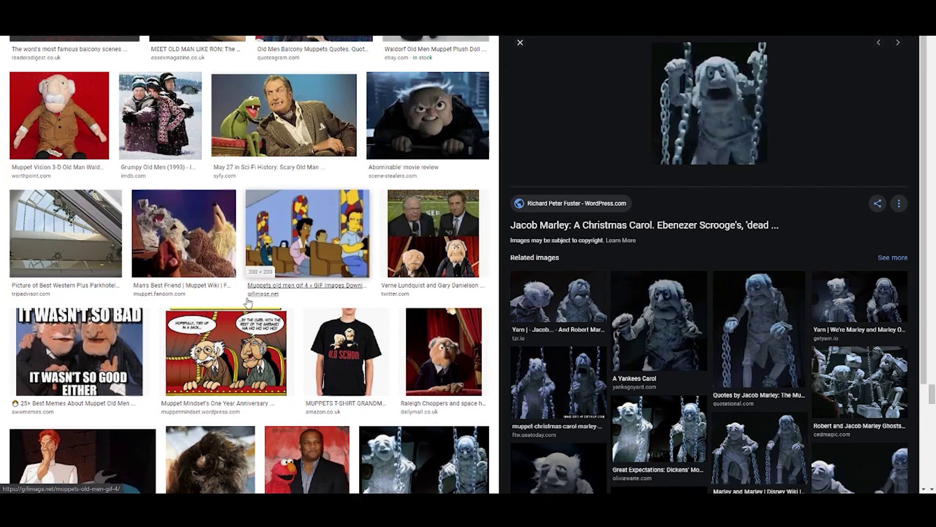
{"action": "scroll", "coordinate": [255, 298], "scroll_direction": "up", "scroll_amount": 2}
{"action": "scroll", "coordinate": [267, 296], "scroll_direction": "up", "scroll_amount": 2}
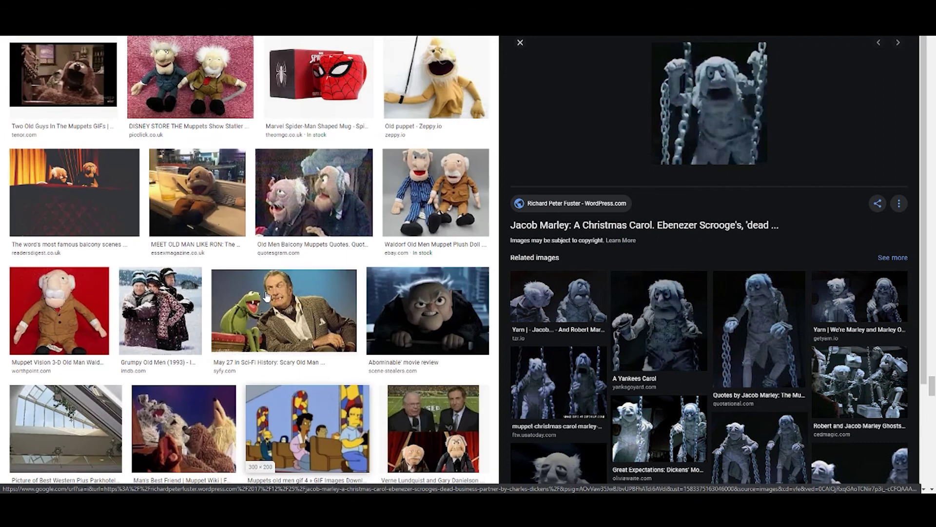
{"action": "scroll", "coordinate": [568, 366], "scroll_direction": "down", "scroll_amount": 2}
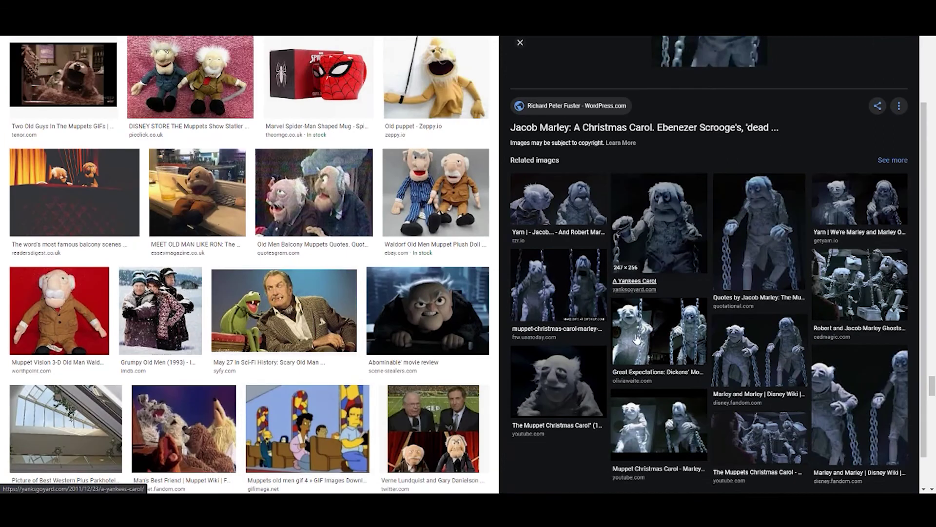
{"action": "left_click", "coordinate": [560, 287]}
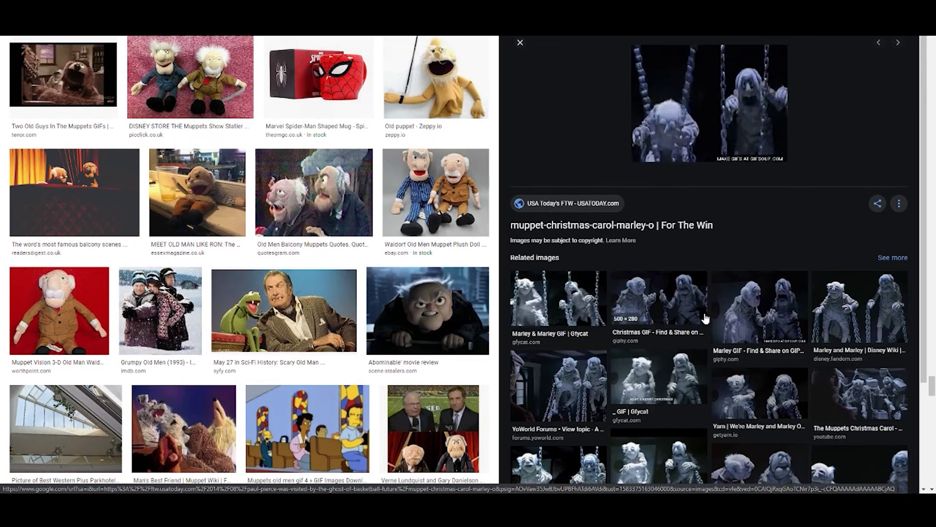
{"action": "scroll", "coordinate": [864, 282], "scroll_direction": "down", "scroll_amount": 2}
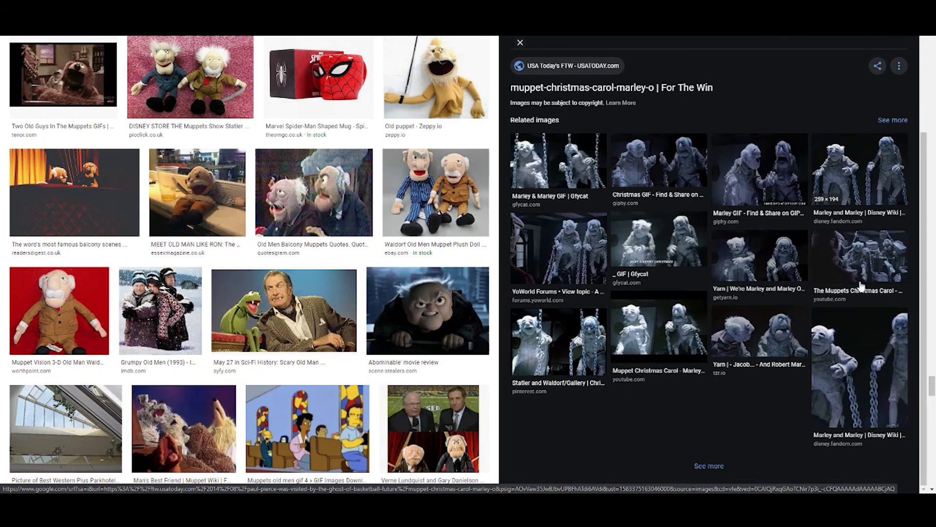
Close the preview and scroll the full results grid down to the Show more results button.
{"action": "left_click", "coordinate": [520, 44]}
{"action": "scroll", "coordinate": [549, 337], "scroll_direction": "down", "scroll_amount": 3}
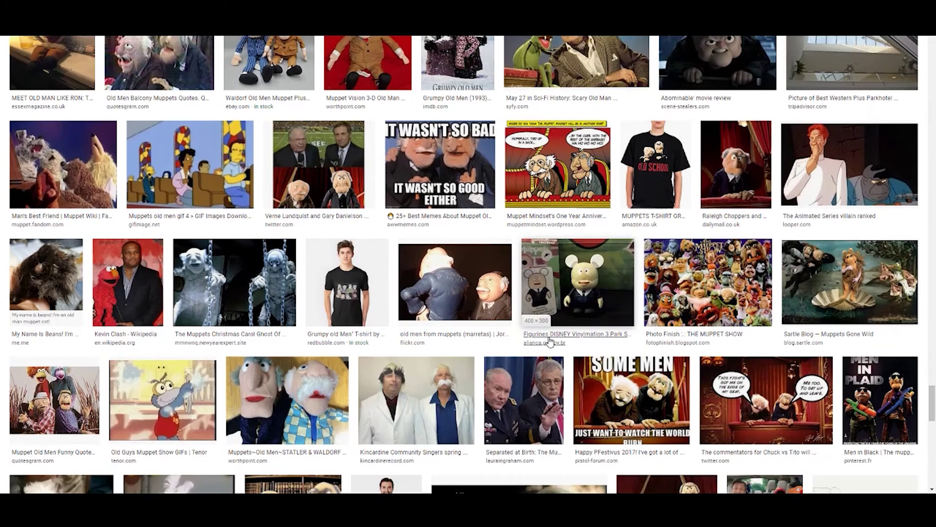
{"action": "scroll", "coordinate": [554, 373], "scroll_direction": "down", "scroll_amount": 3}
{"action": "scroll", "coordinate": [594, 382], "scroll_direction": "down", "scroll_amount": 2}
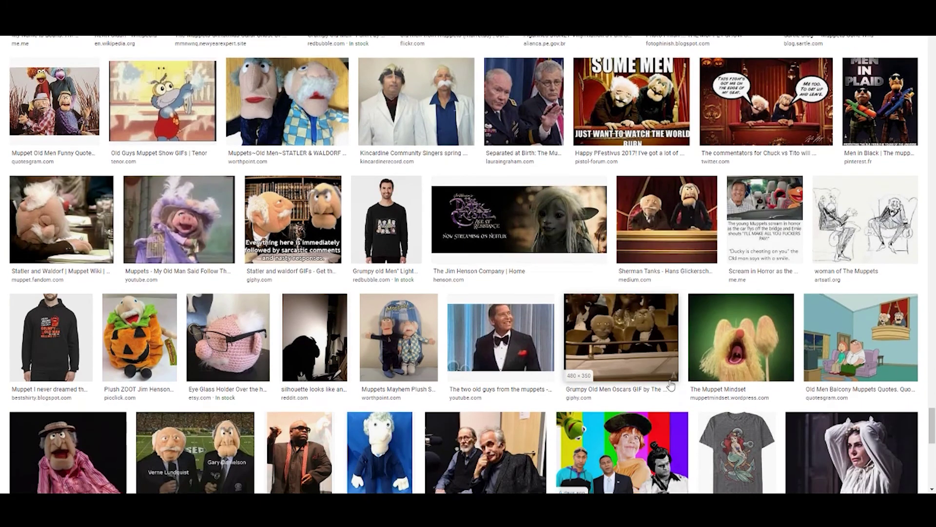
{"action": "scroll", "coordinate": [622, 386], "scroll_direction": "down", "scroll_amount": 1}
{"action": "scroll", "coordinate": [658, 391], "scroll_direction": "down", "scroll_amount": 2}
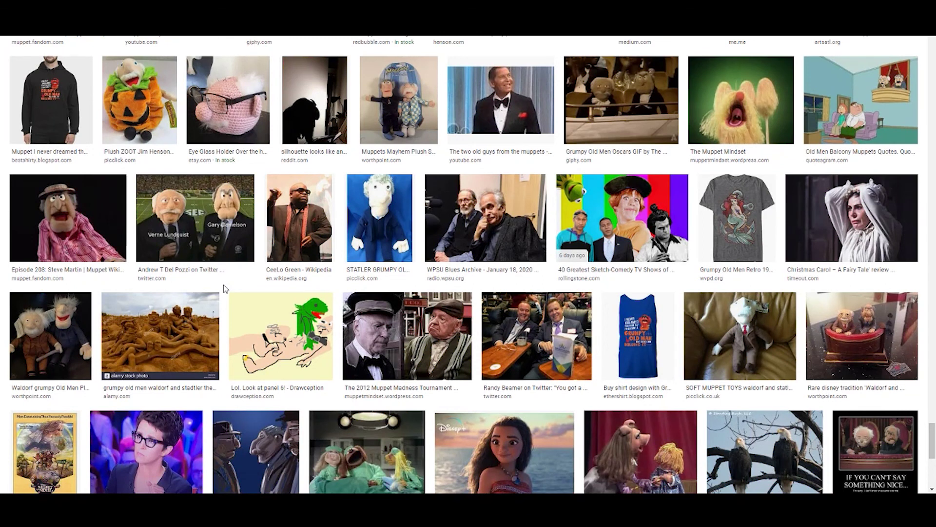
{"action": "scroll", "coordinate": [329, 358], "scroll_direction": "down", "scroll_amount": 3}
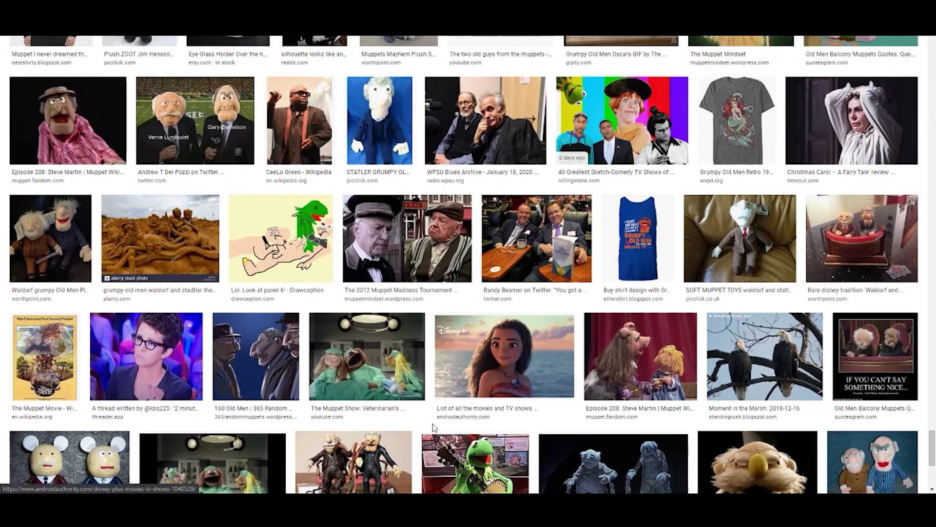
{"action": "scroll", "coordinate": [432, 421], "scroll_direction": "down", "scroll_amount": 1}
{"action": "scroll", "coordinate": [409, 343], "scroll_direction": "down", "scroll_amount": 1}
{"action": "scroll", "coordinate": [414, 336], "scroll_direction": "down", "scroll_amount": 1}
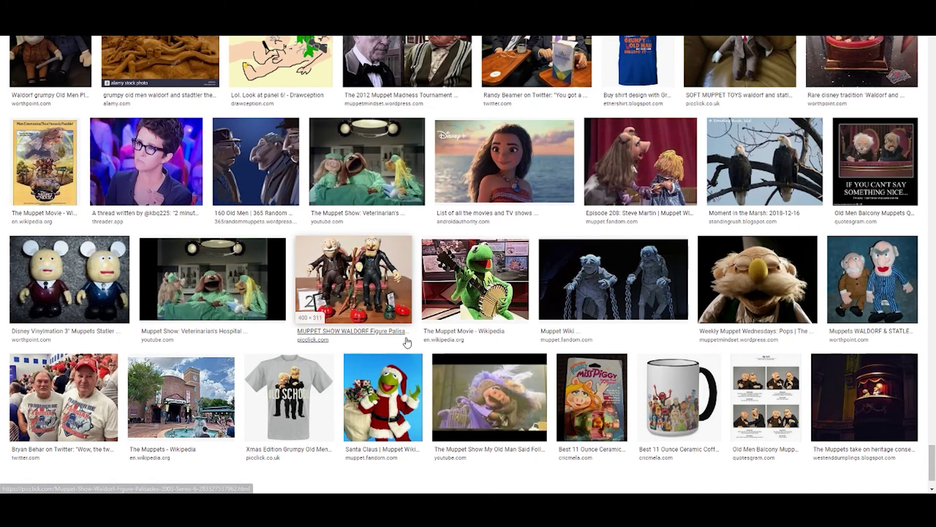
{"action": "scroll", "coordinate": [512, 410], "scroll_direction": "down", "scroll_amount": 1}
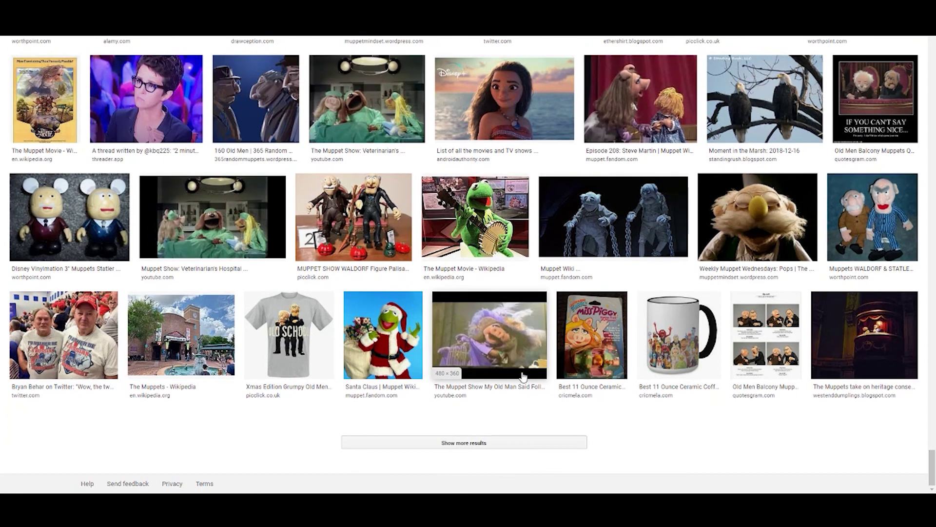
Load more results and scroll until 'Looks like you've reached the end' appears.
{"action": "left_click", "coordinate": [500, 443]}
{"action": "scroll", "coordinate": [554, 415], "scroll_direction": "down", "scroll_amount": 1}
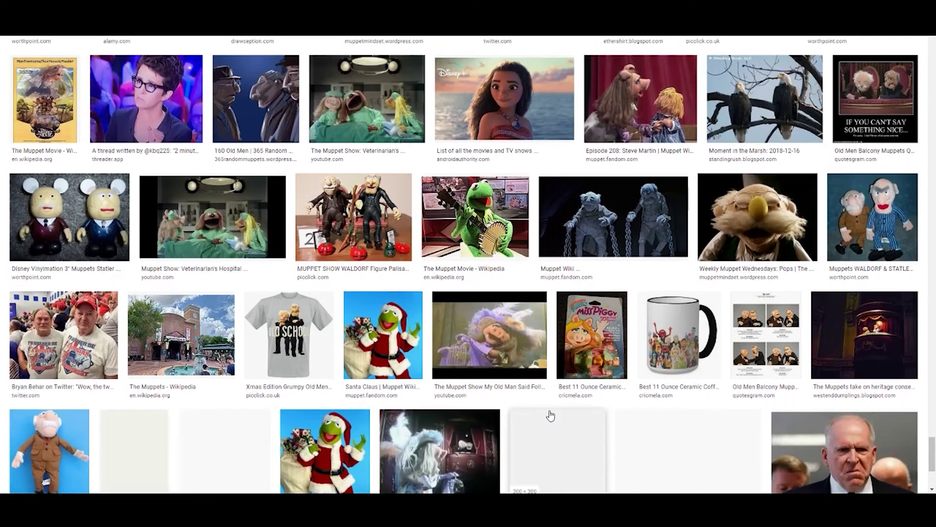
{"action": "scroll", "coordinate": [541, 411], "scroll_direction": "down", "scroll_amount": 1}
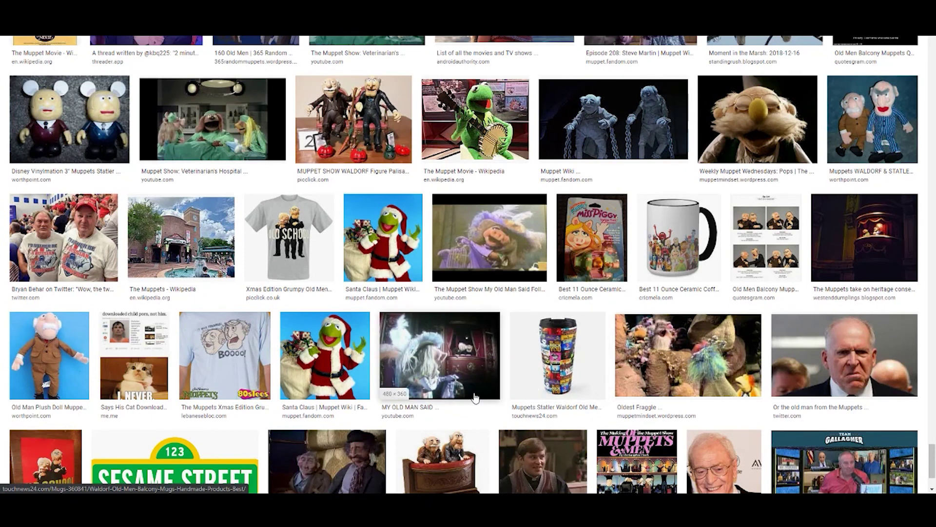
{"action": "scroll", "coordinate": [439, 362], "scroll_direction": "down", "scroll_amount": 2}
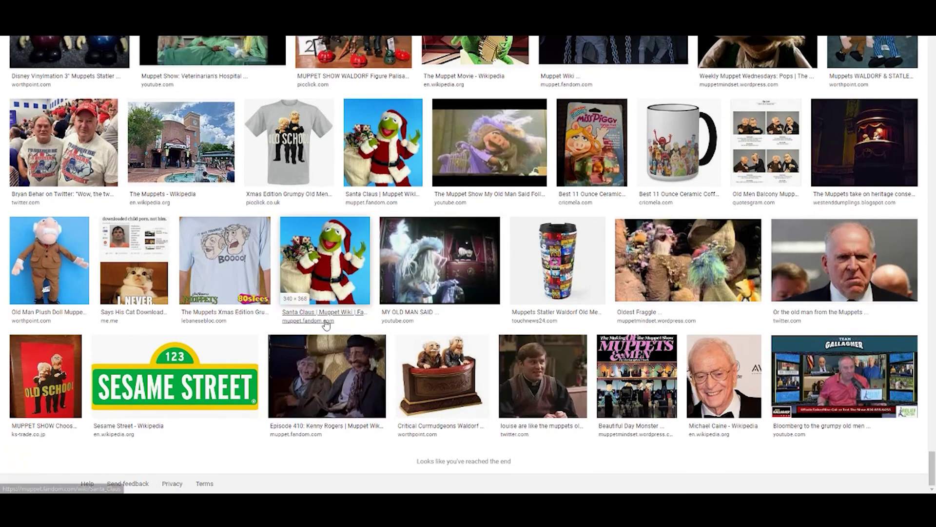